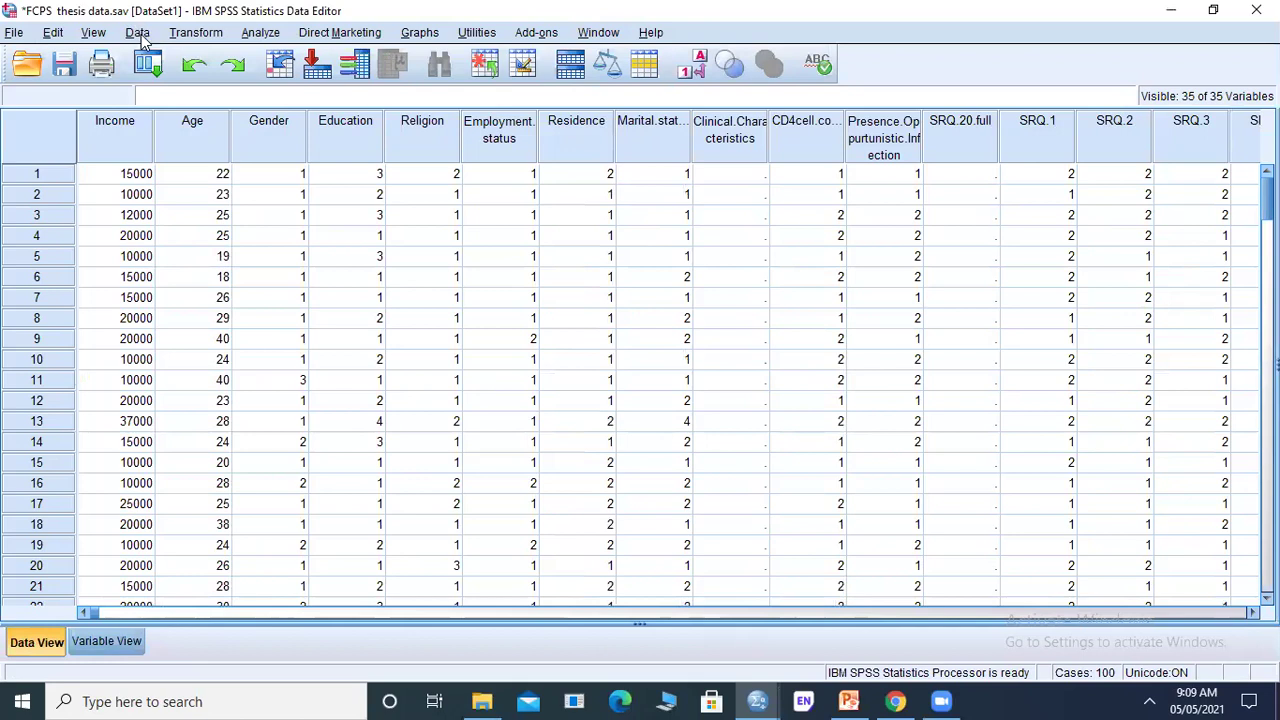
Step: Sort the cases by Income in Rs in ascending order and return to the dataset window
click(141, 34)
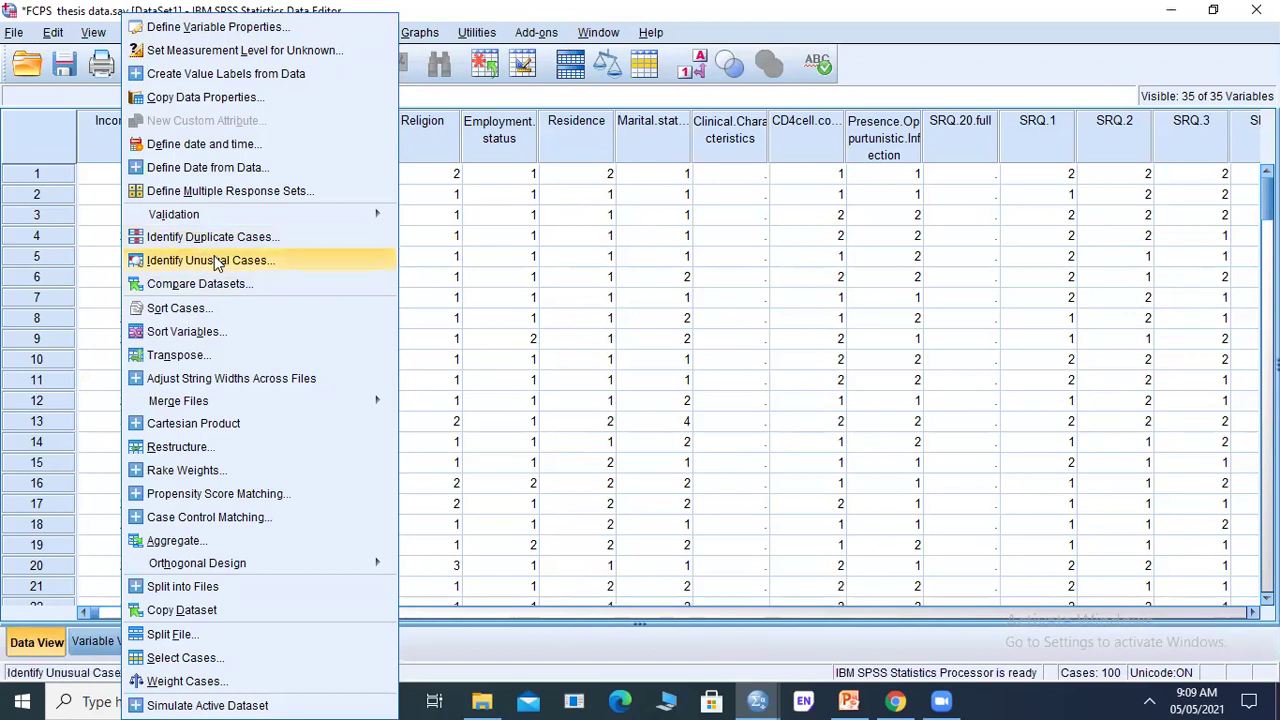
click(208, 311)
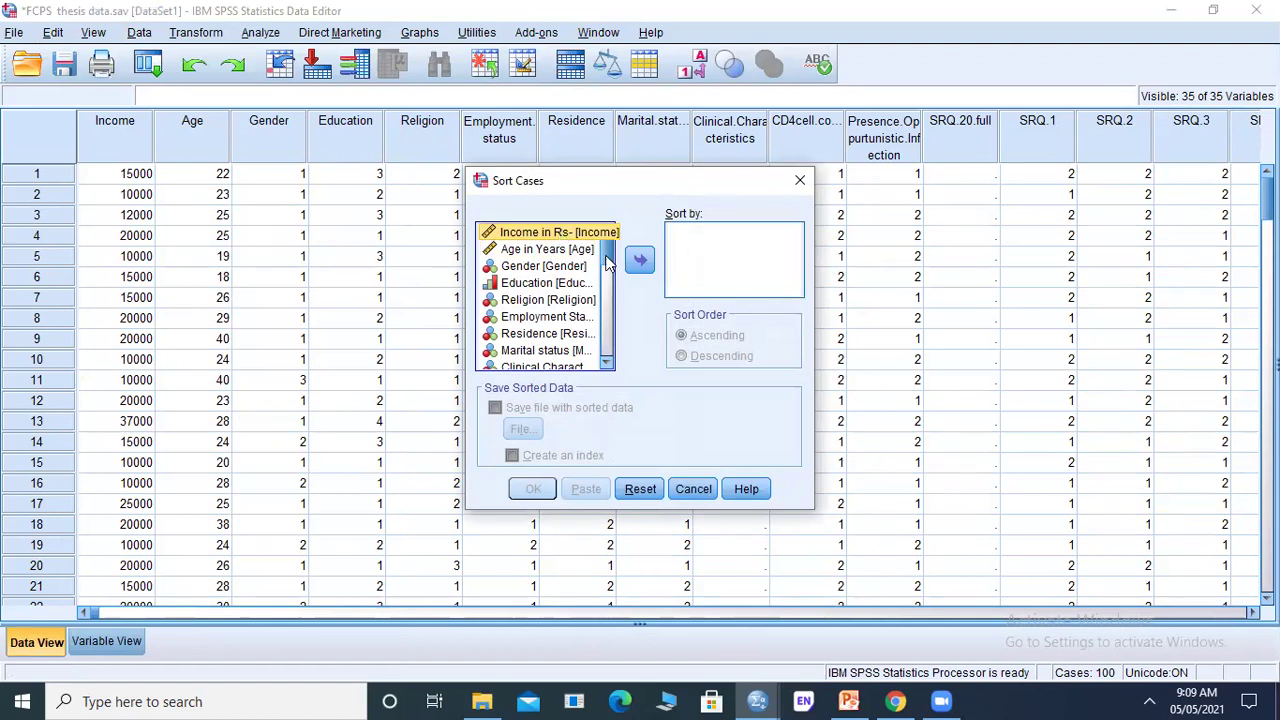
click(641, 264)
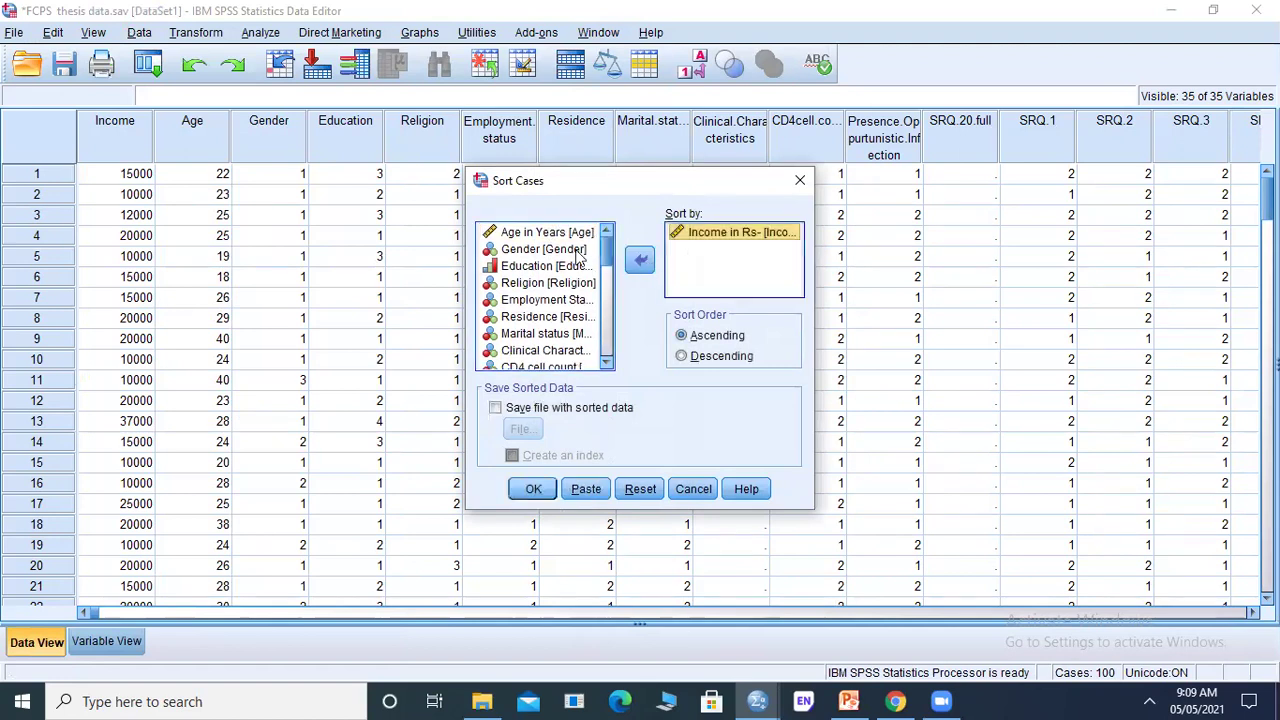
click(683, 336)
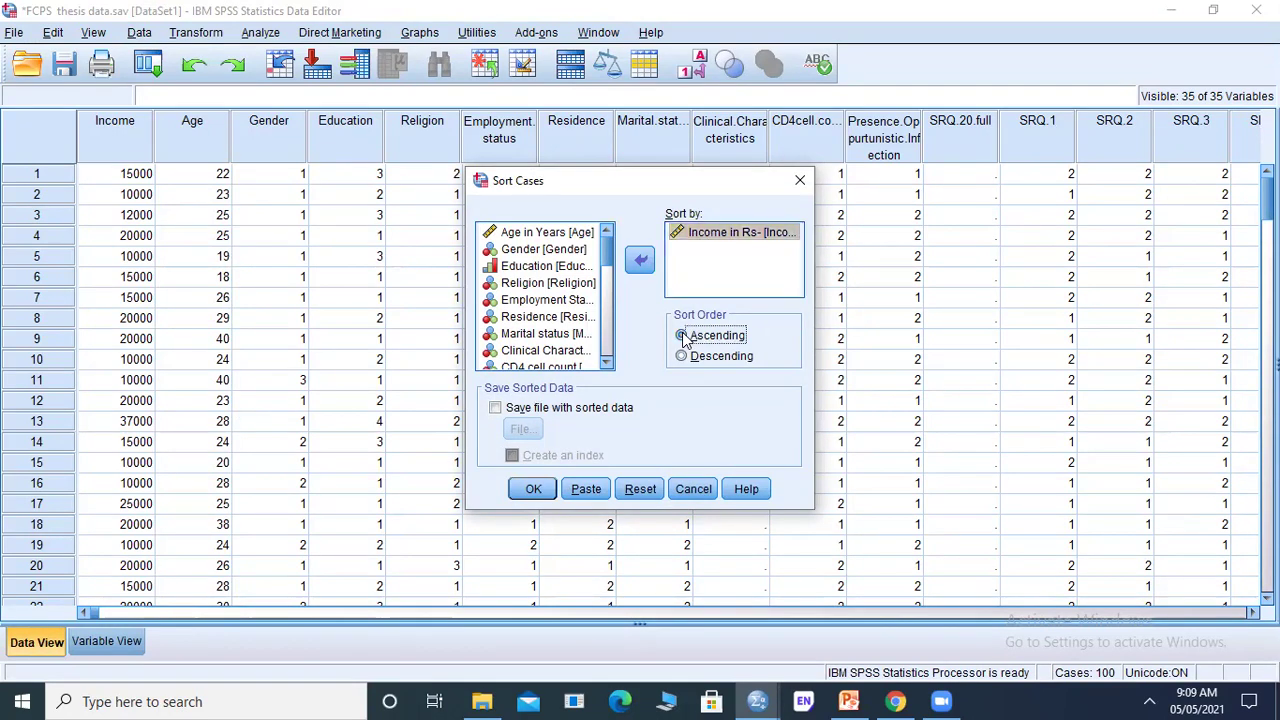
click(535, 489)
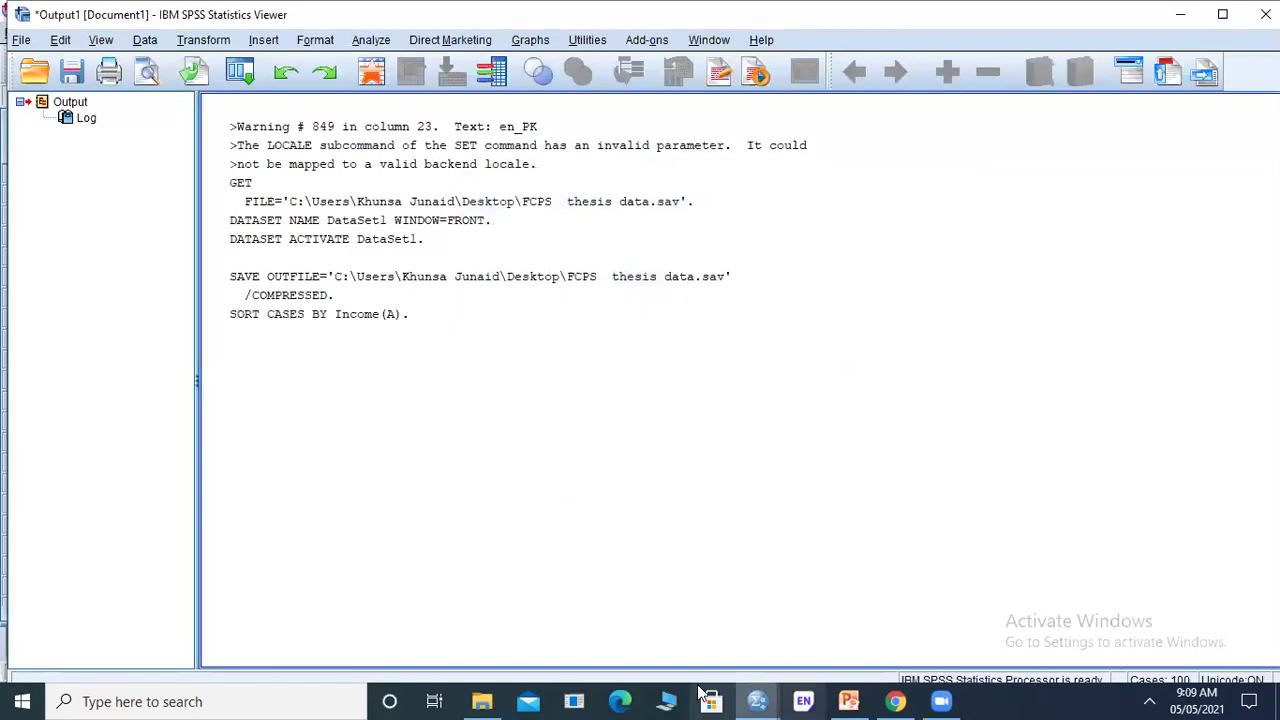
click(758, 700)
click(825, 658)
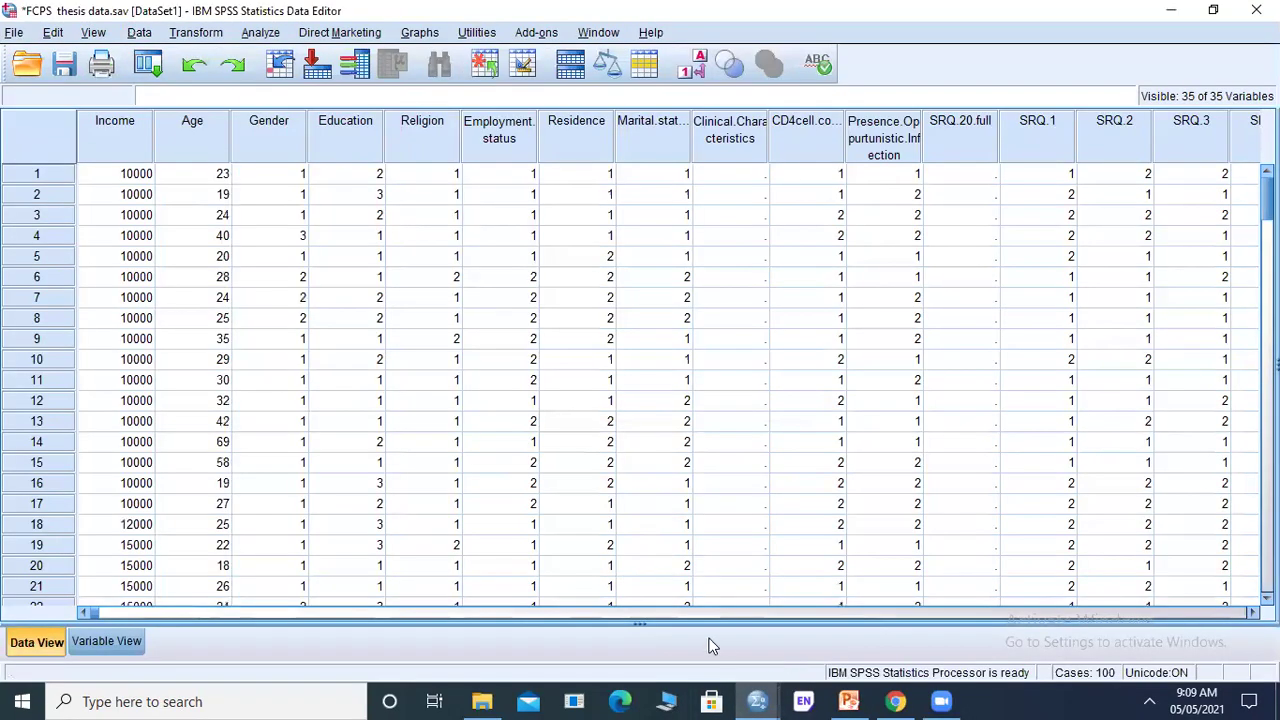
Step: Sort the variables by the Type attribute in ascending order and return to the dataset window
click(145, 32)
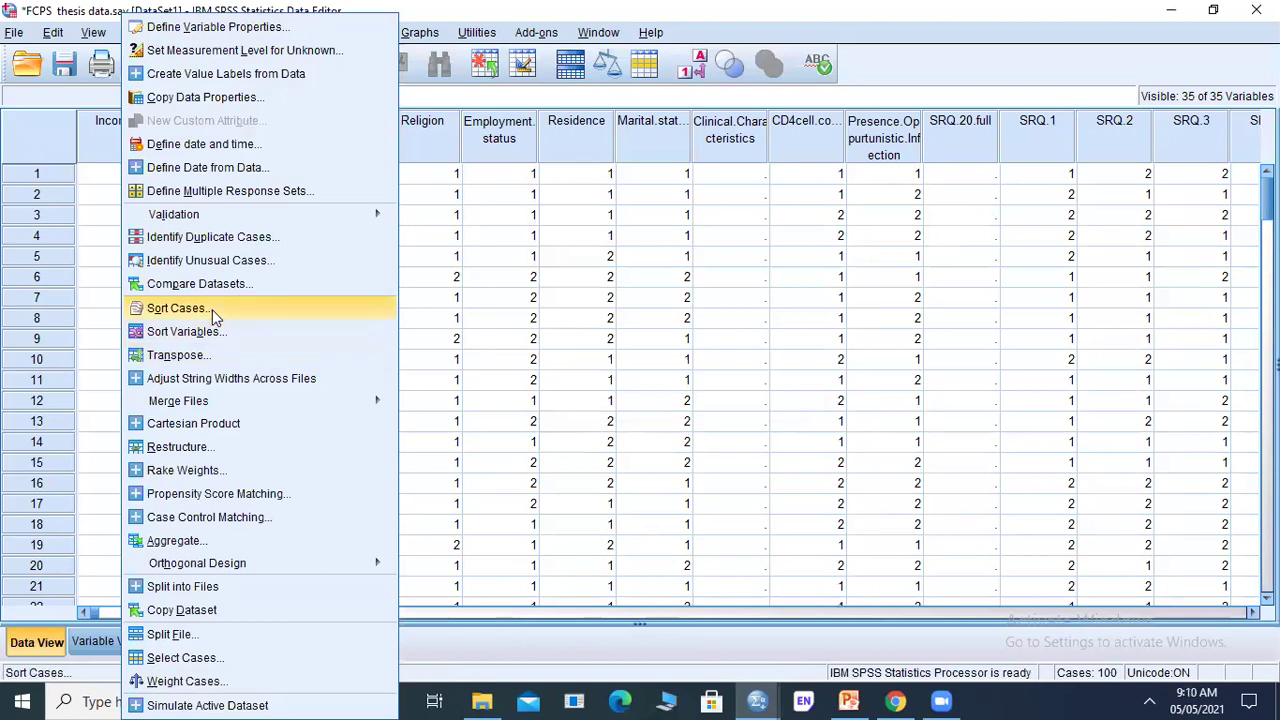
click(212, 331)
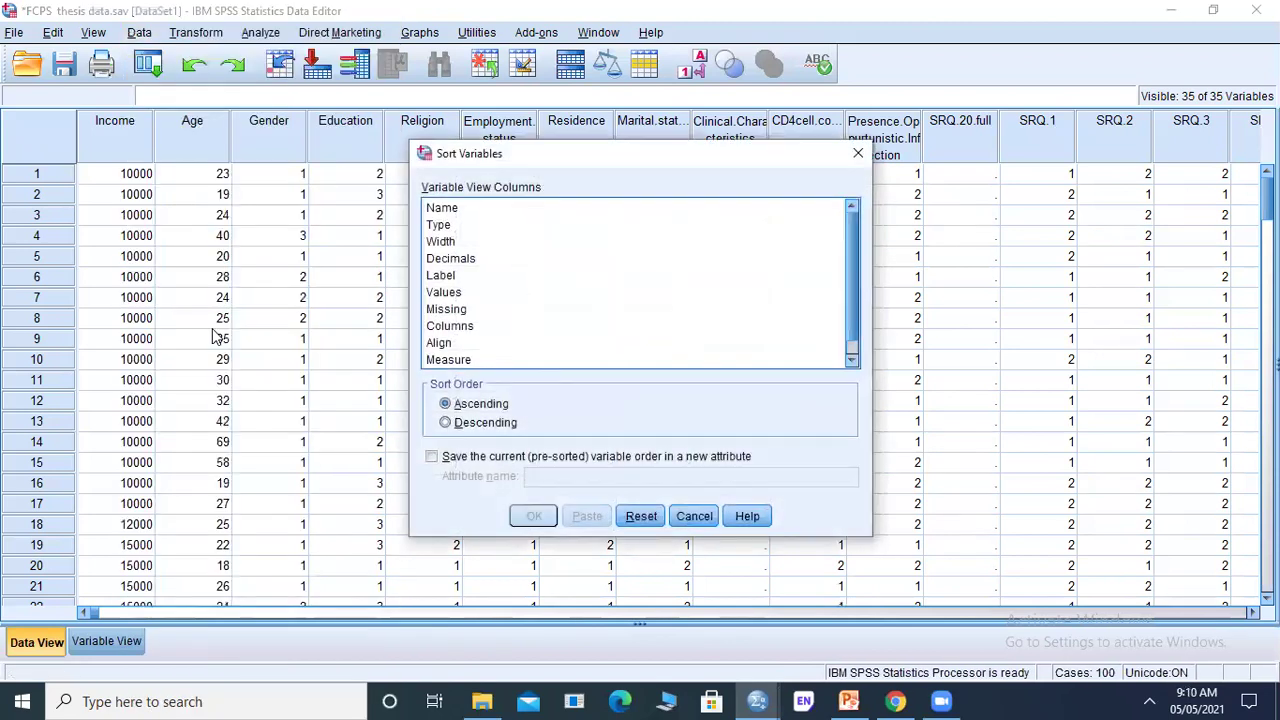
click(450, 210)
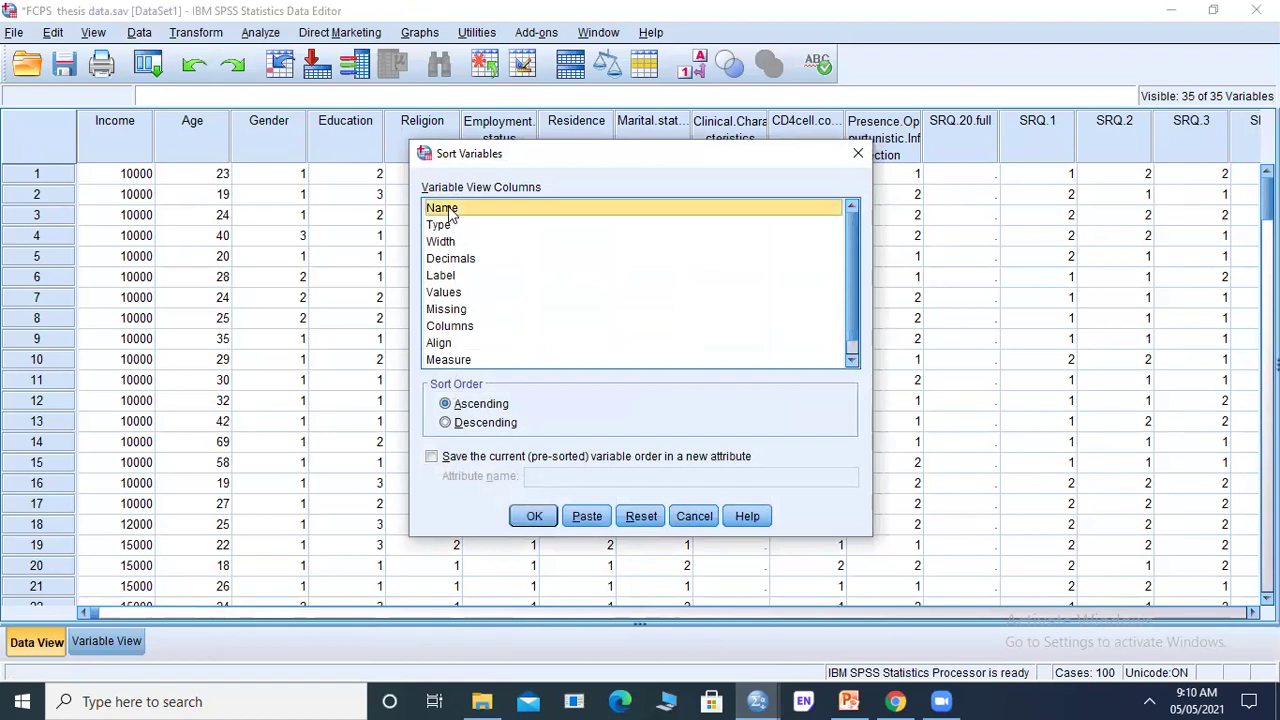
click(448, 278)
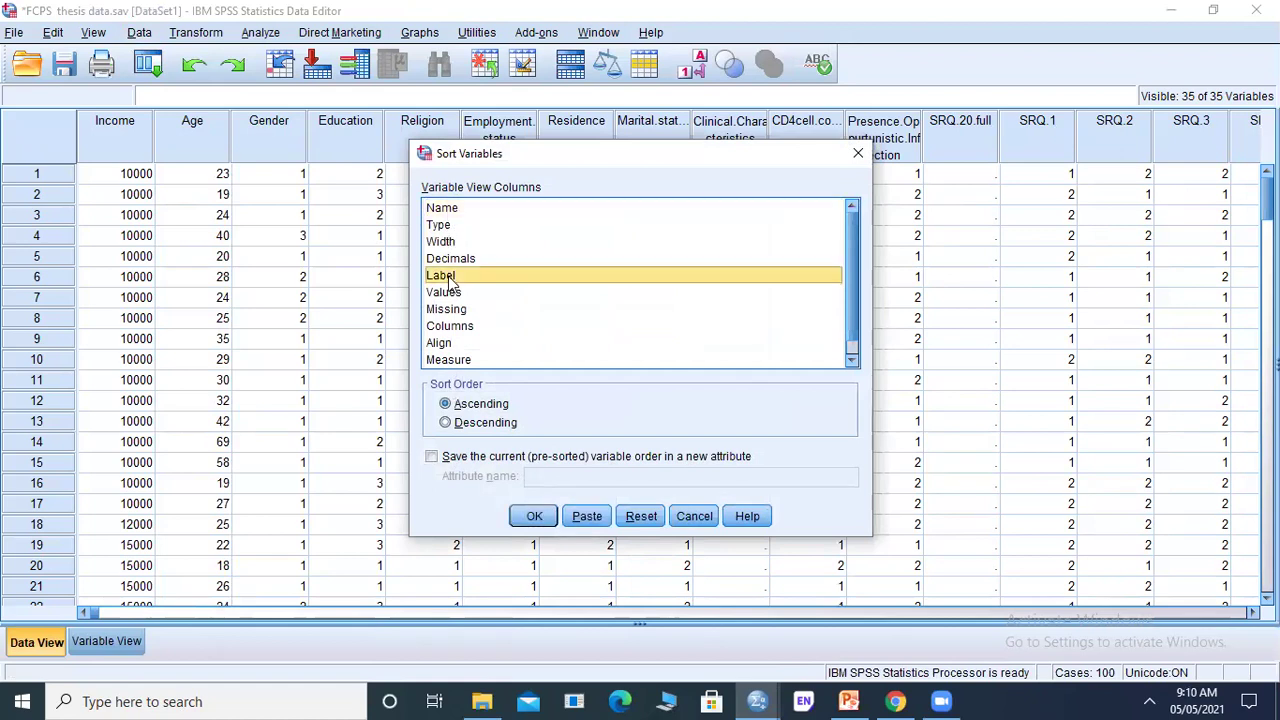
click(446, 226)
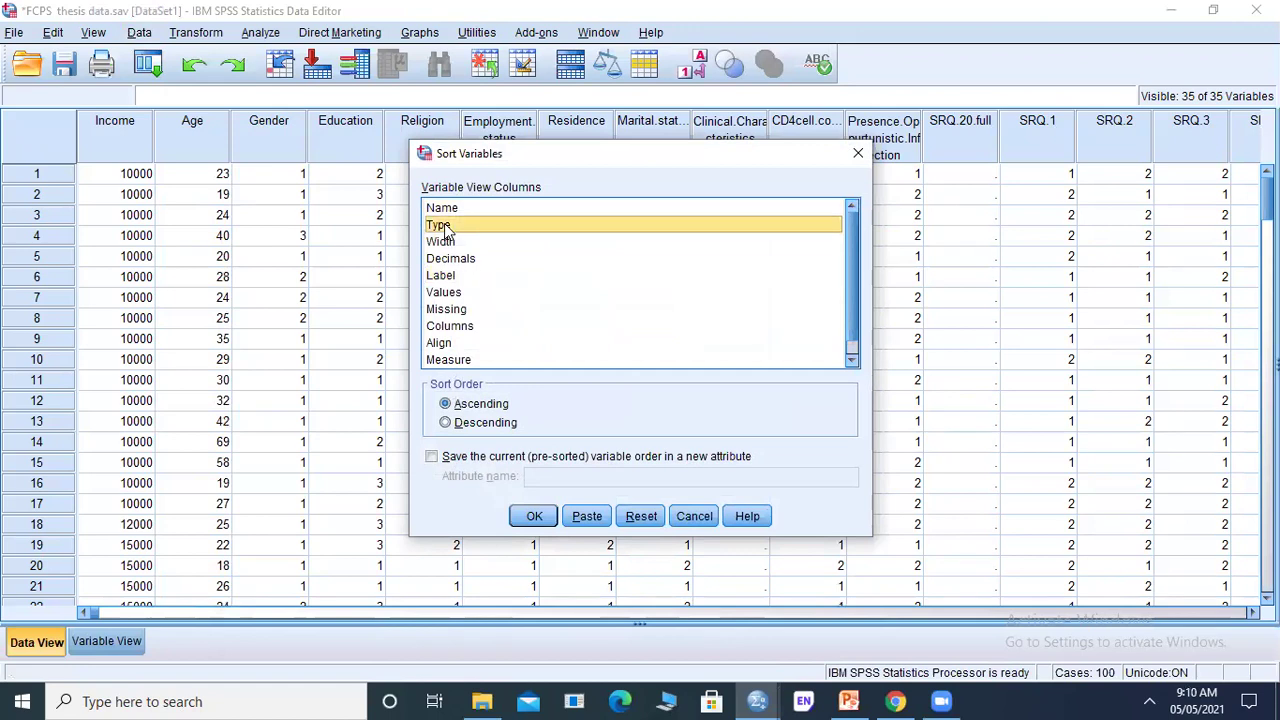
click(446, 424)
click(446, 405)
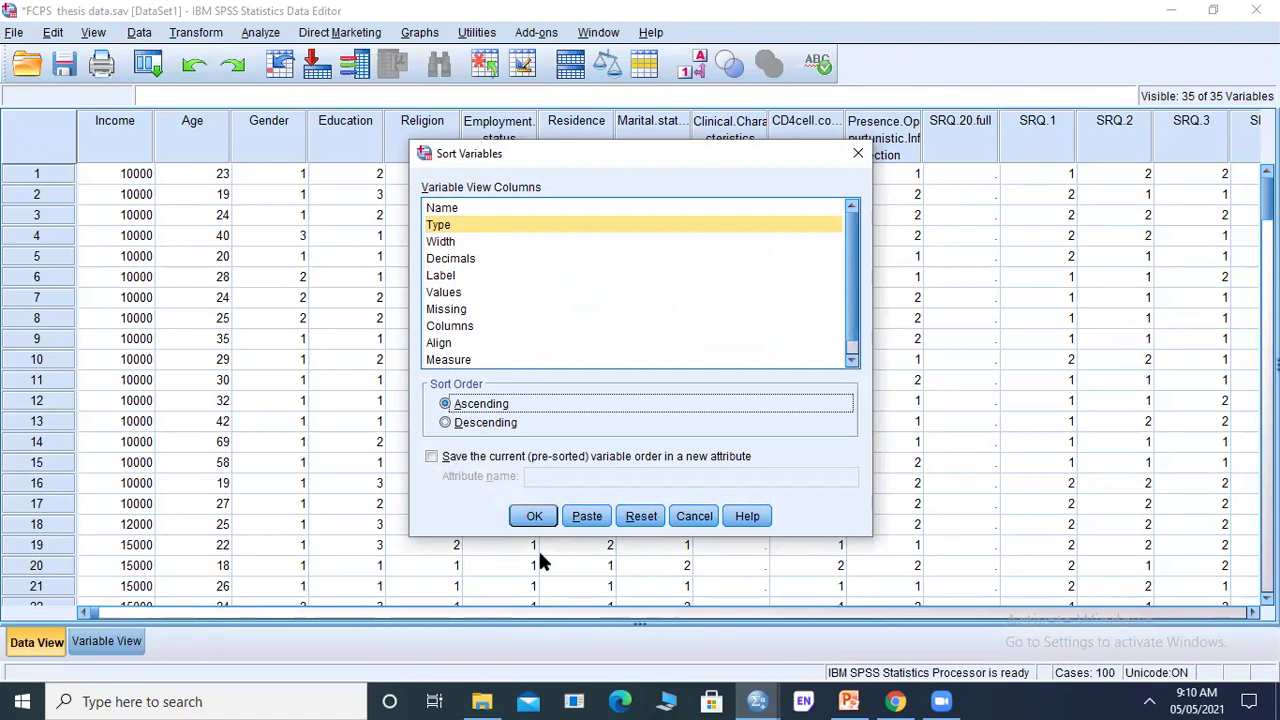
click(536, 518)
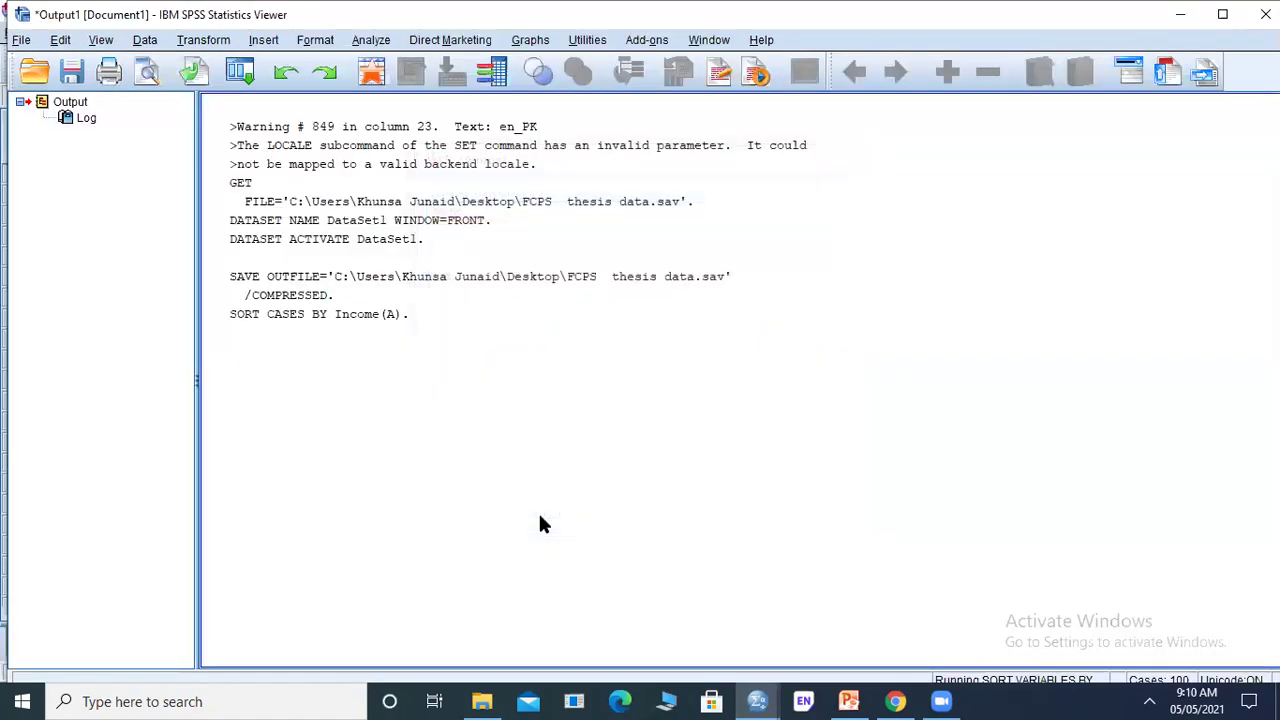
mouse_move(771, 697)
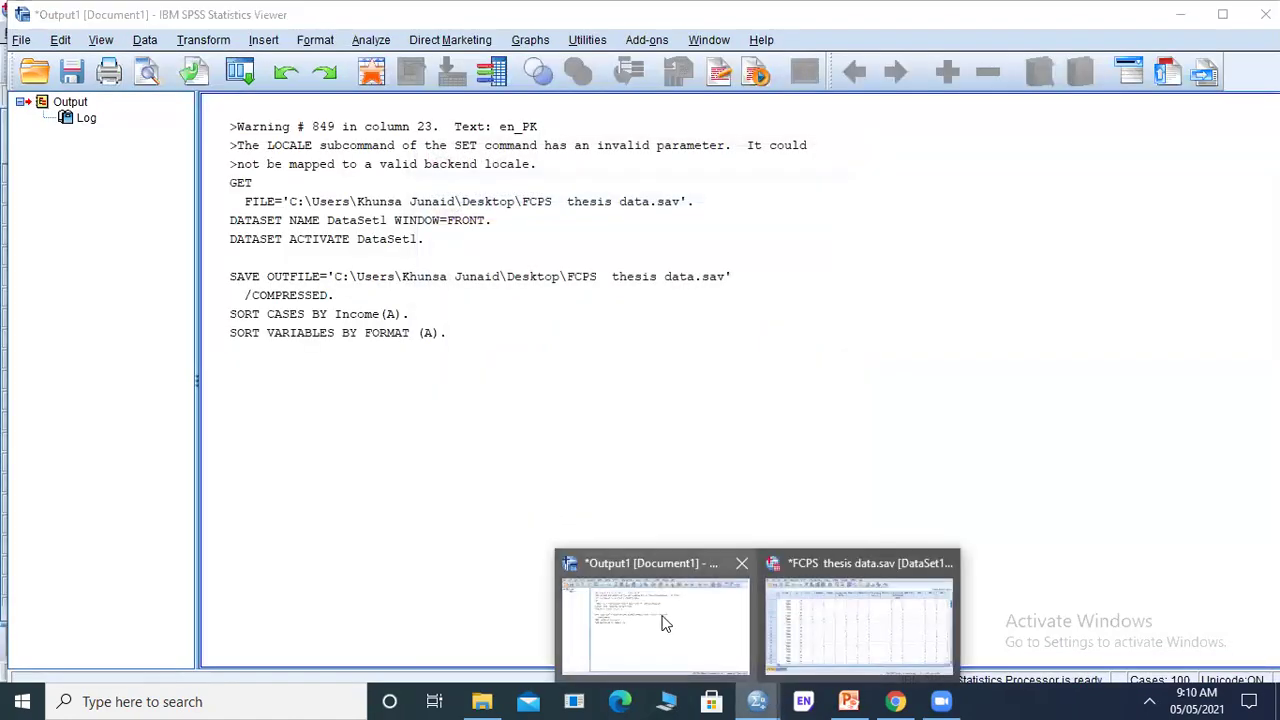
click(817, 610)
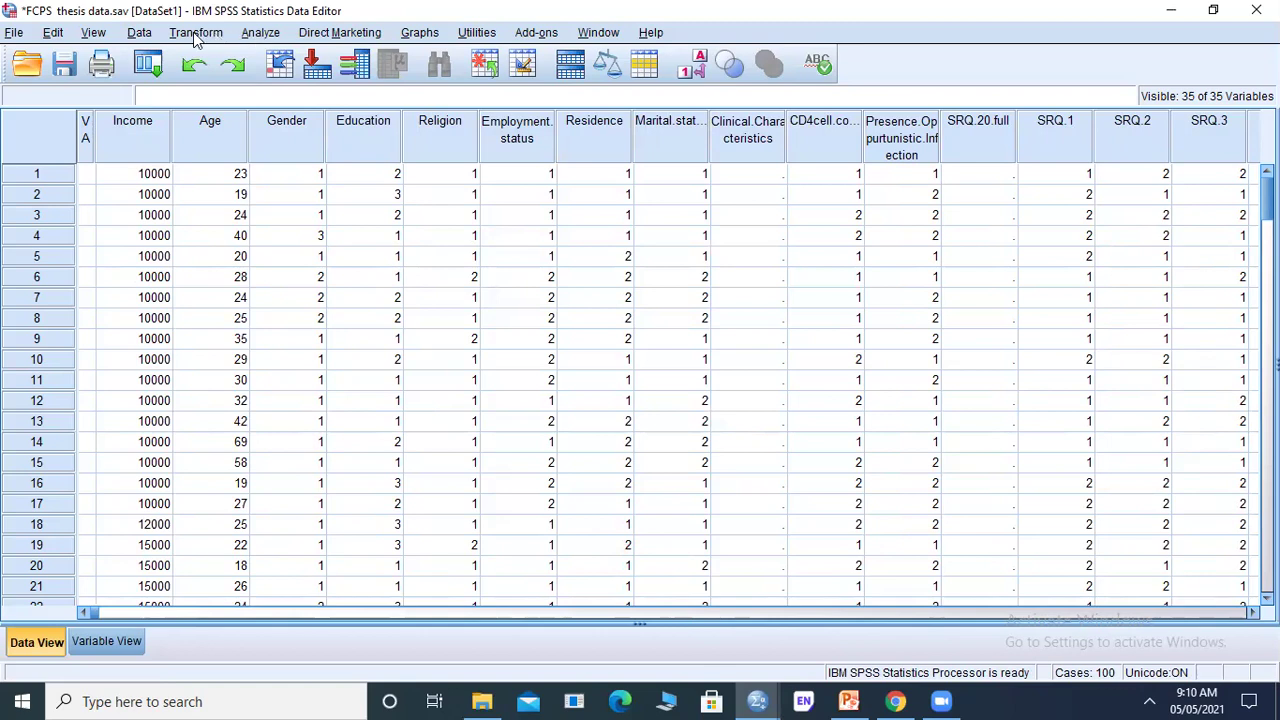
Step: Define a Select Cases condition that keeps only cases with Gender = 1
click(142, 33)
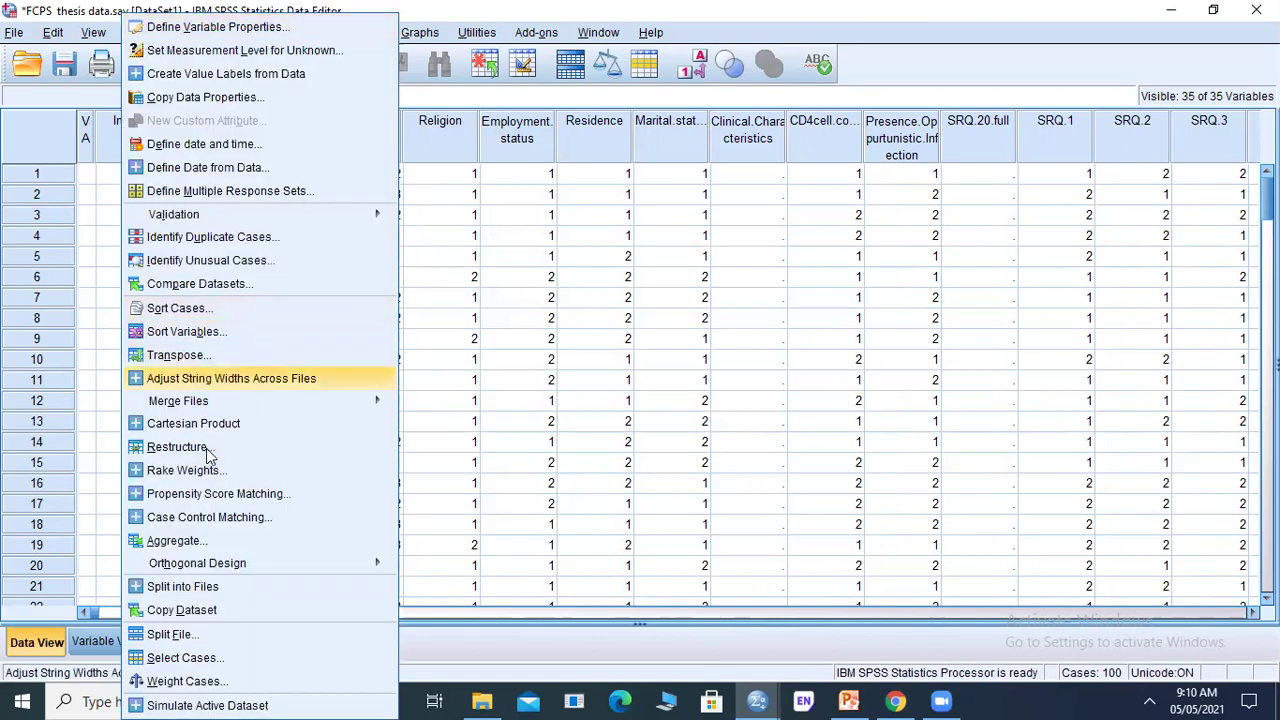
click(205, 663)
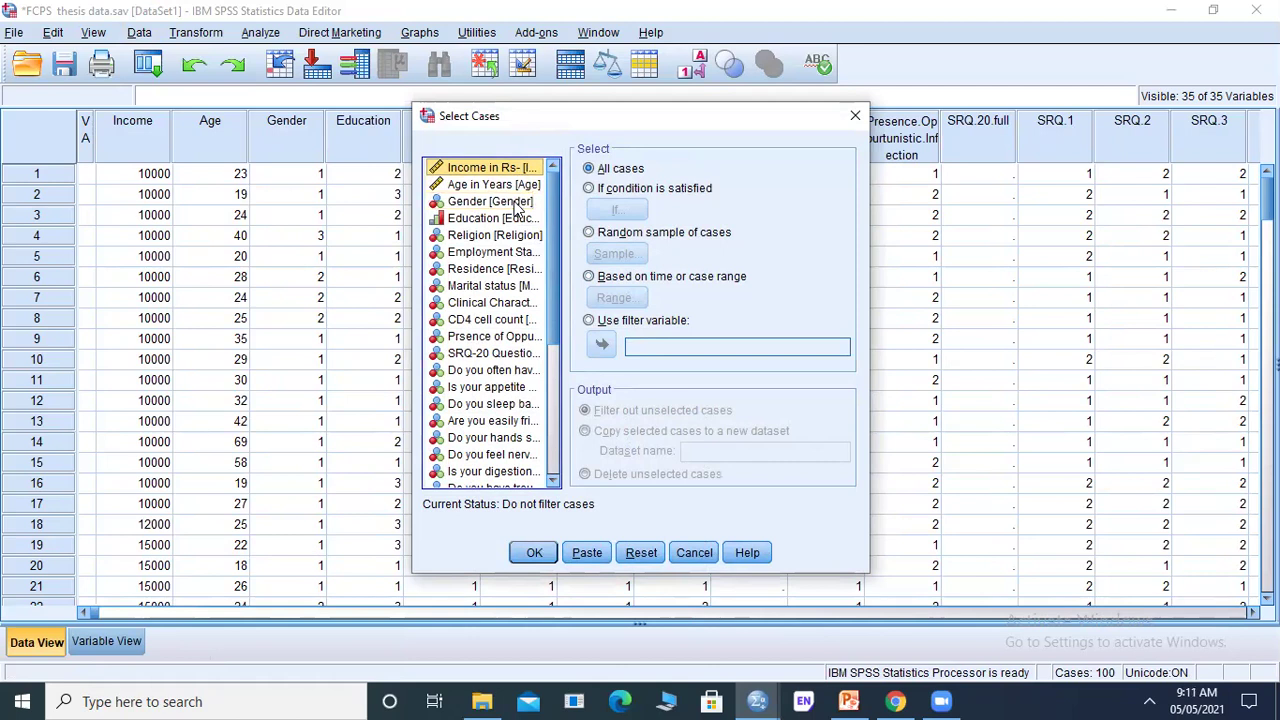
click(517, 203)
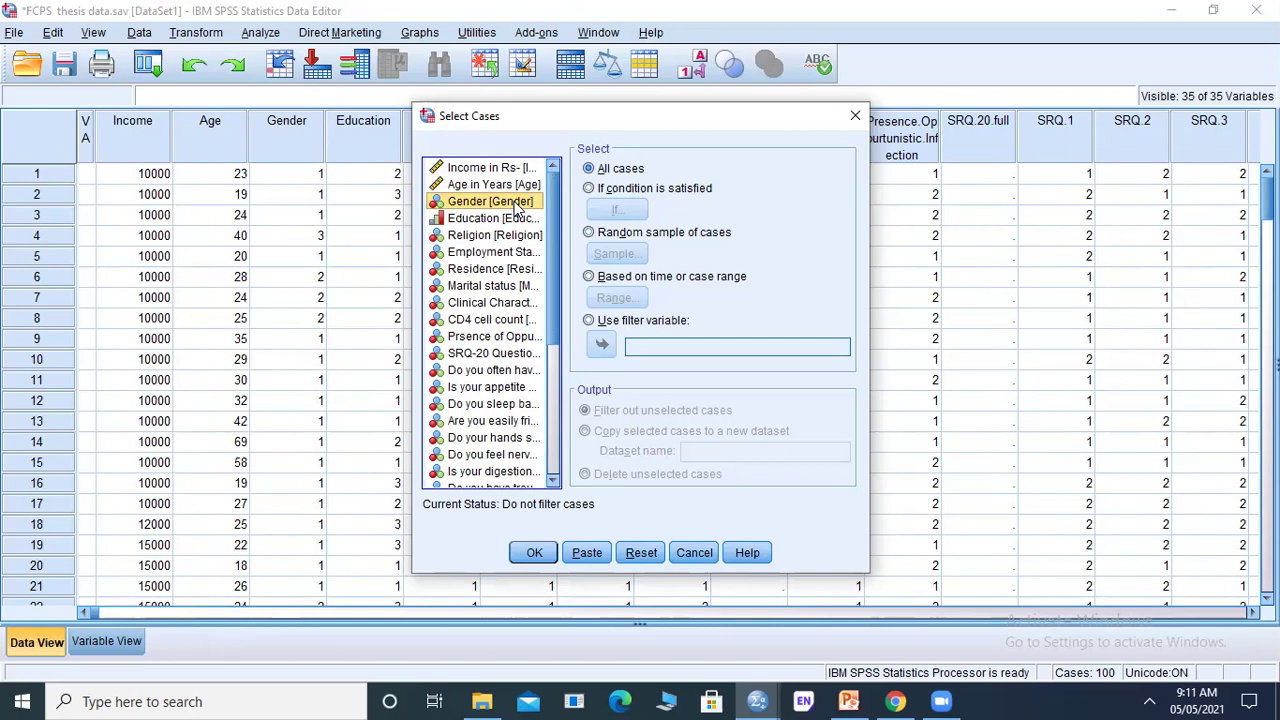
click(589, 190)
click(614, 209)
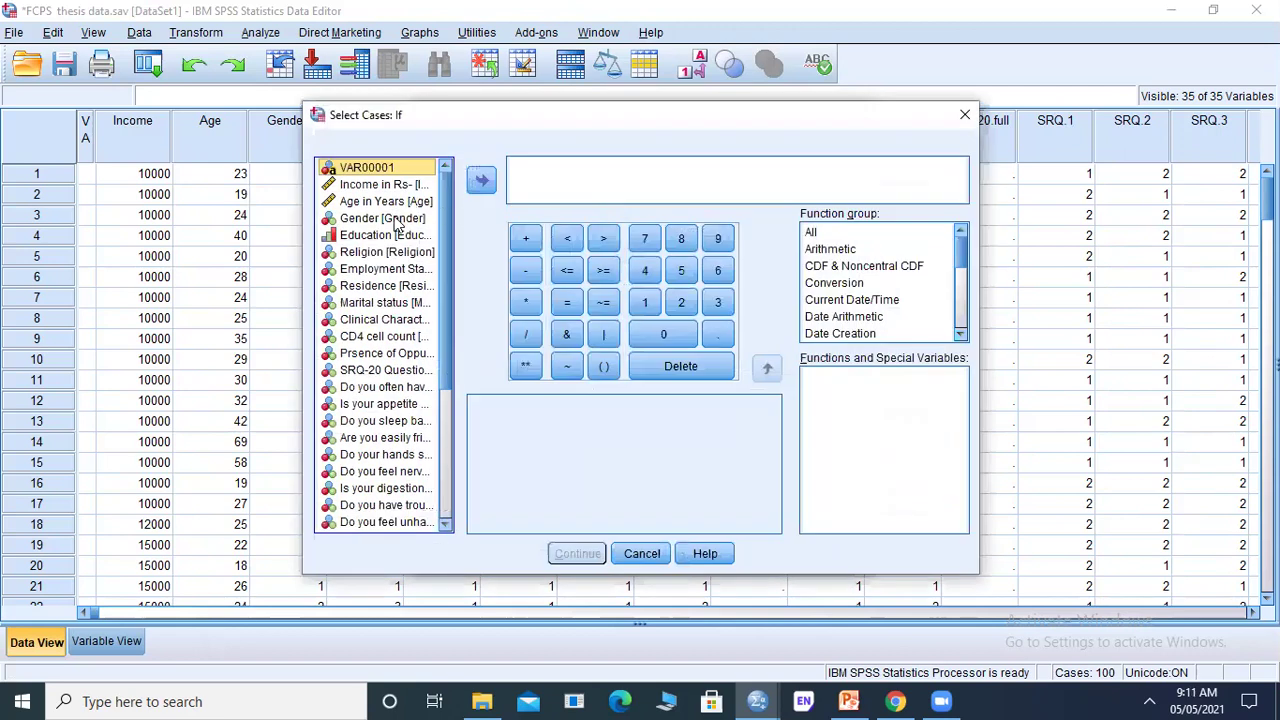
click(395, 219)
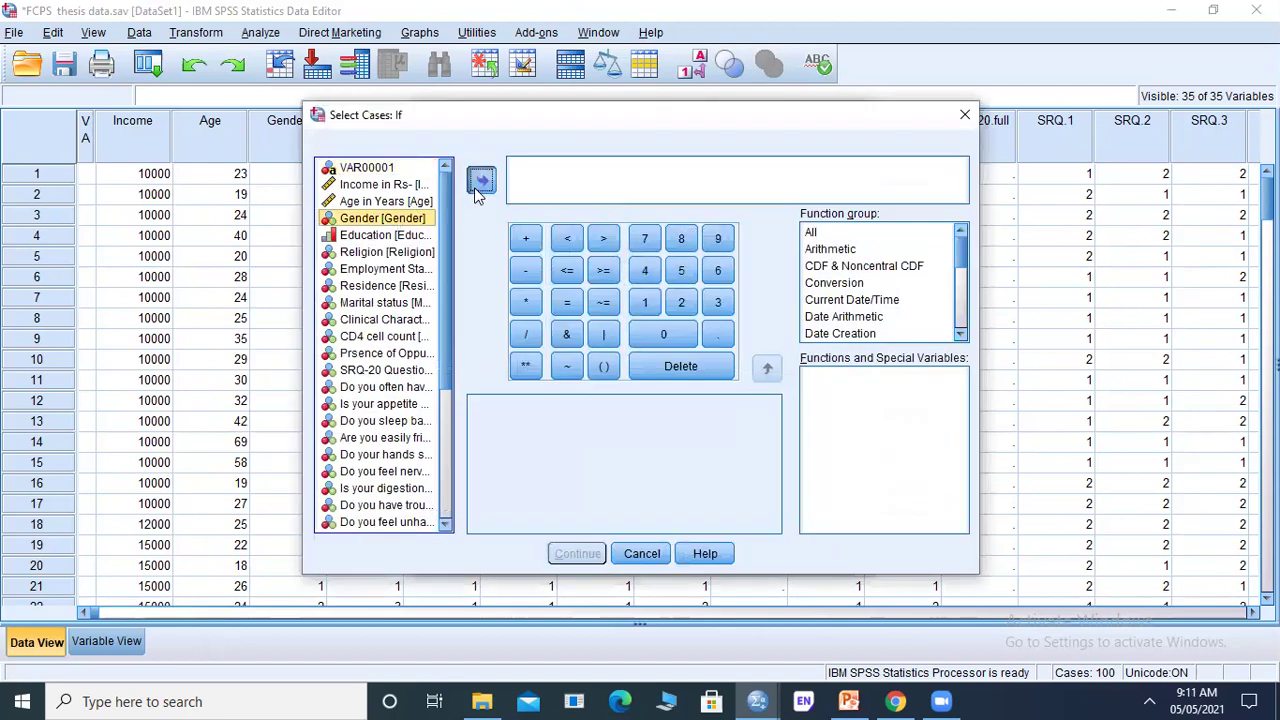
click(481, 181)
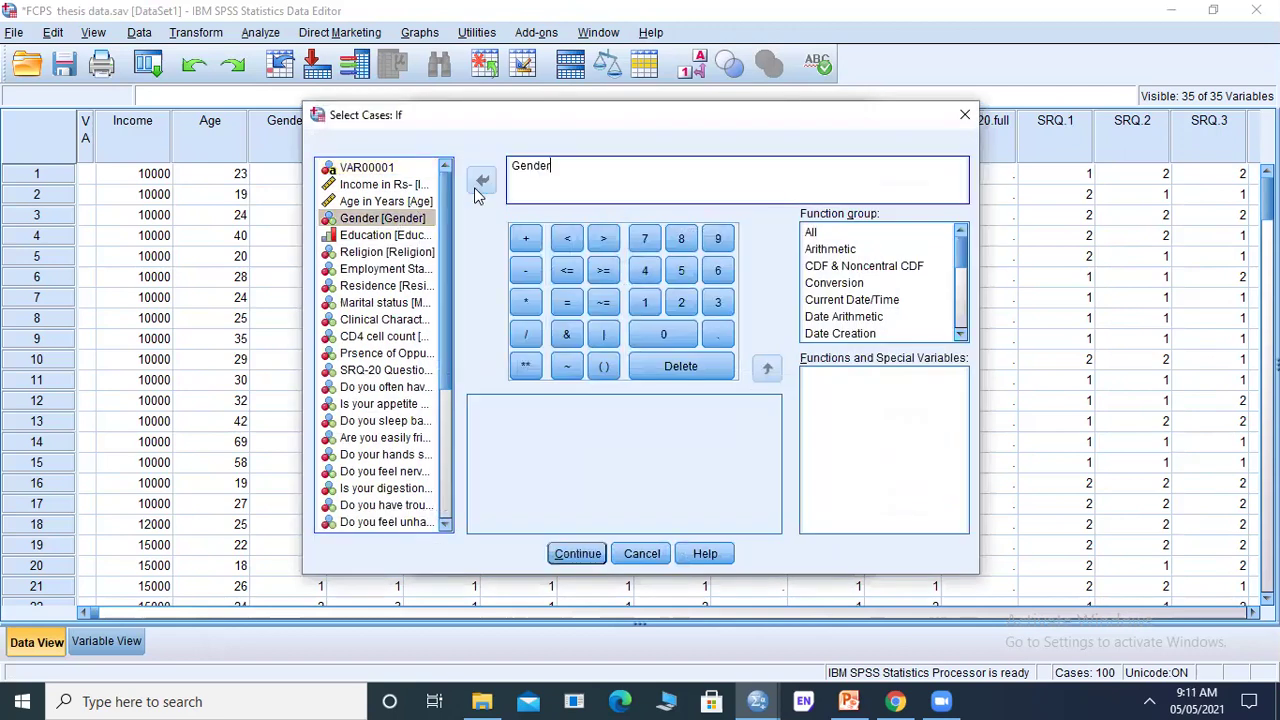
click(567, 303)
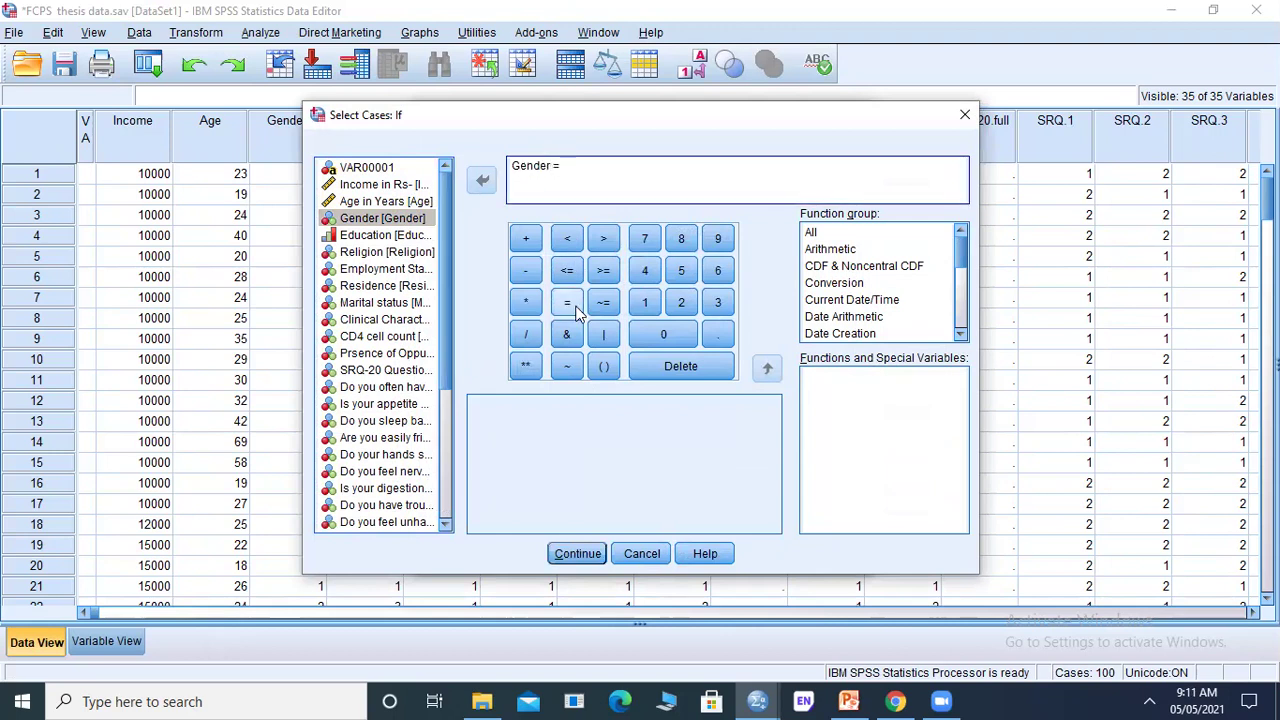
text(1)
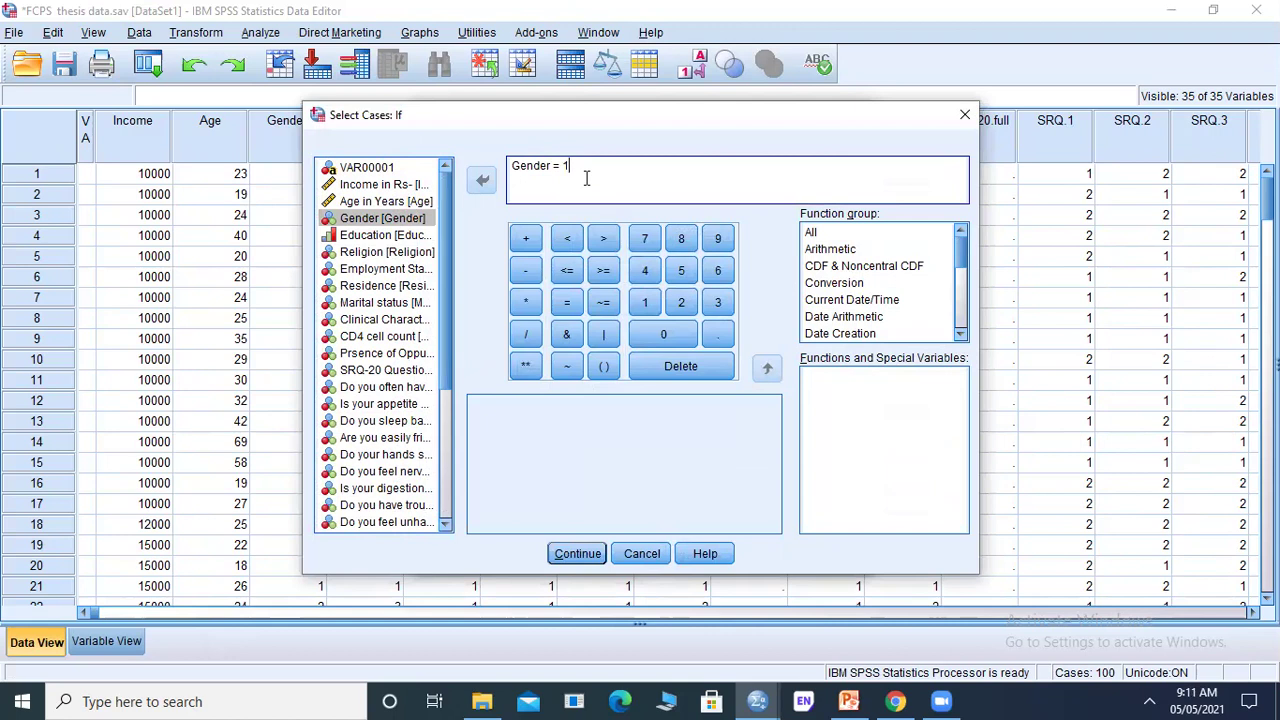
click(580, 555)
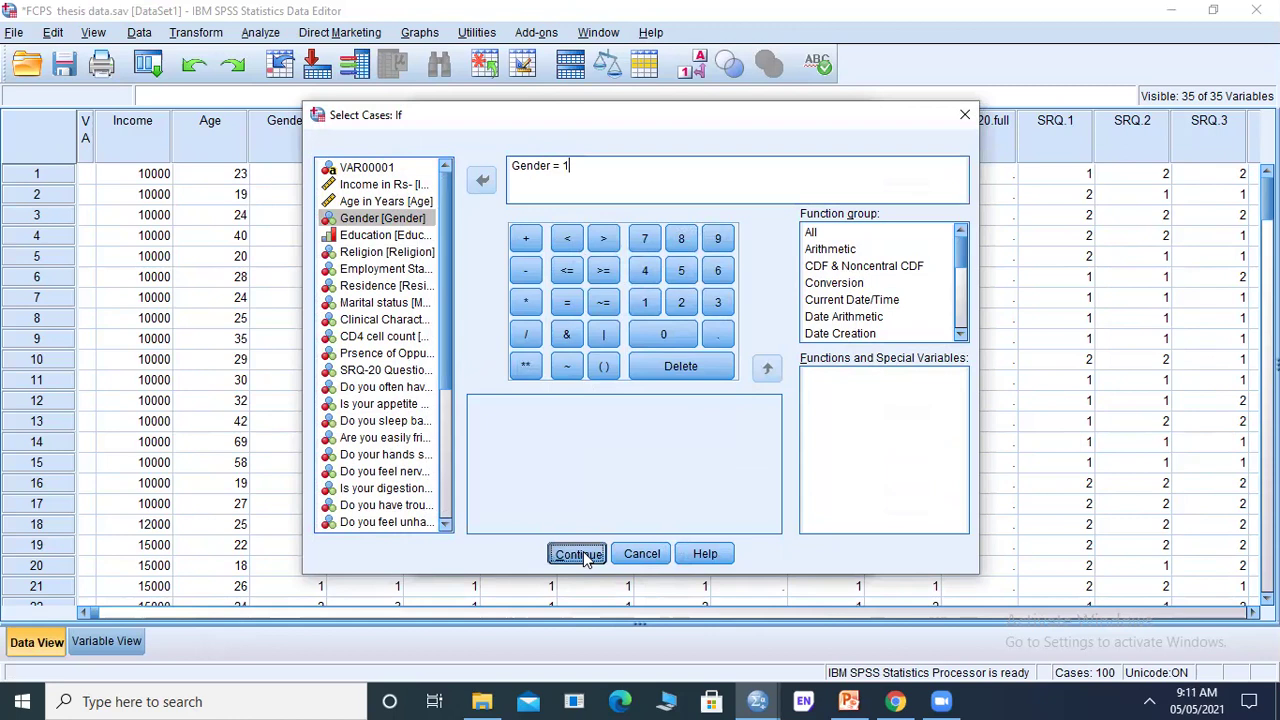
Step: Apply the case selection as a filter and return to the dataset window
click(535, 553)
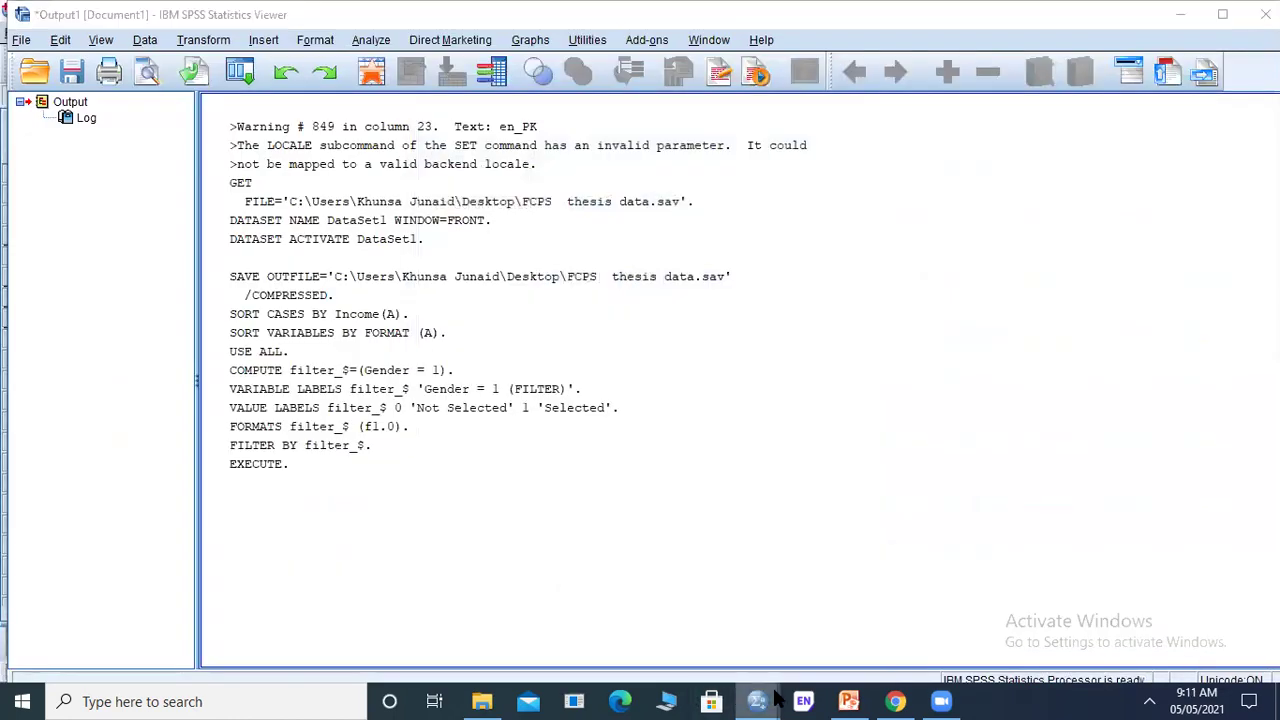
mouse_move(757, 700)
click(812, 620)
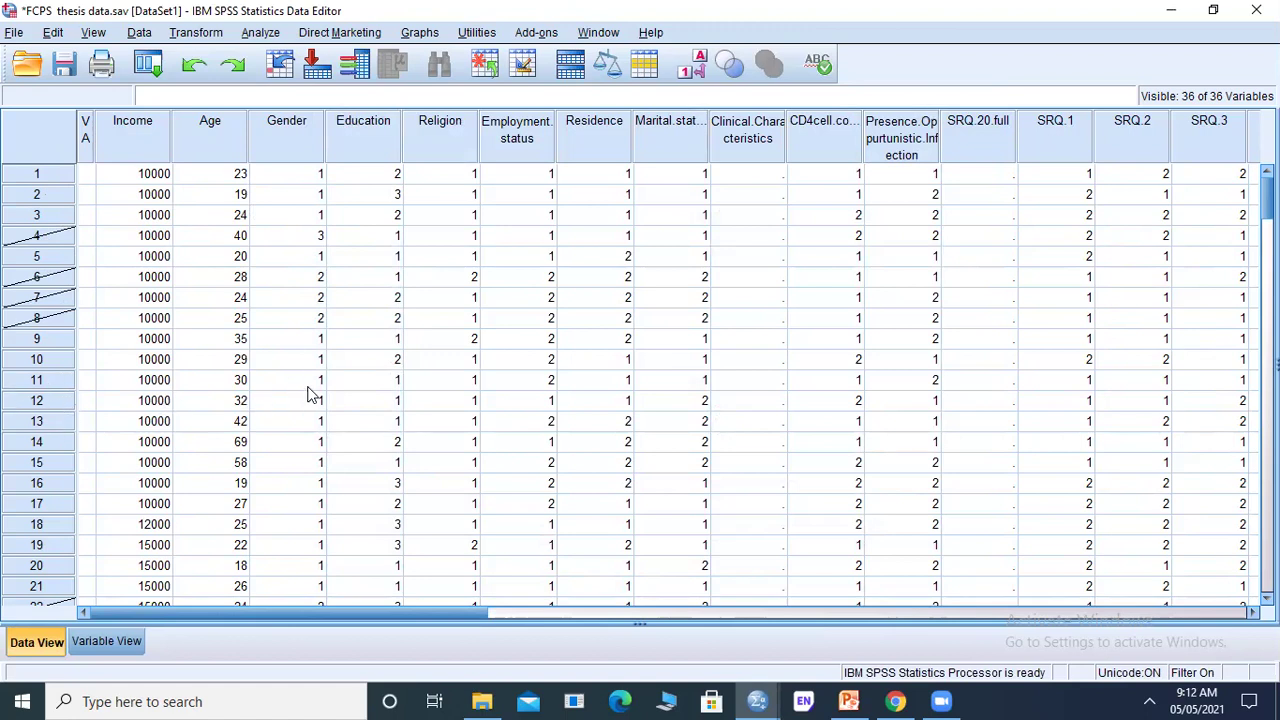
Step: Set up case weighting with Religion as the frequency variable, and close the dialog without applying it
click(140, 35)
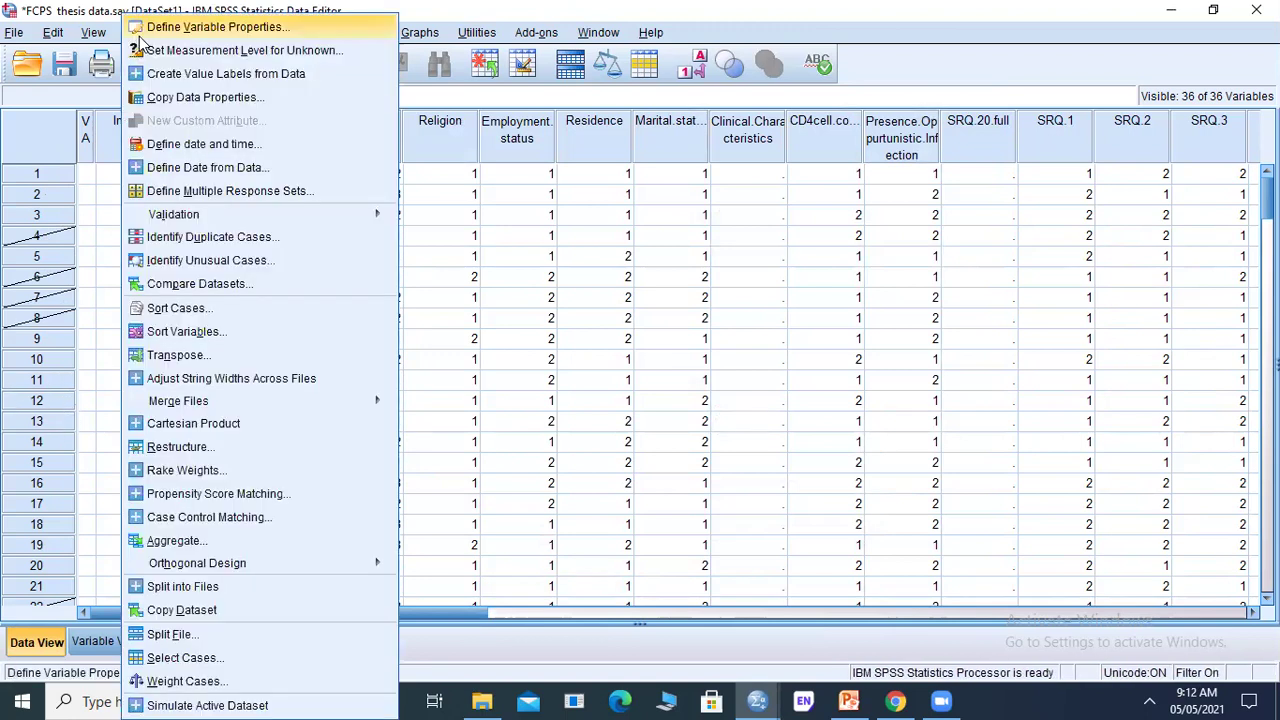
click(233, 681)
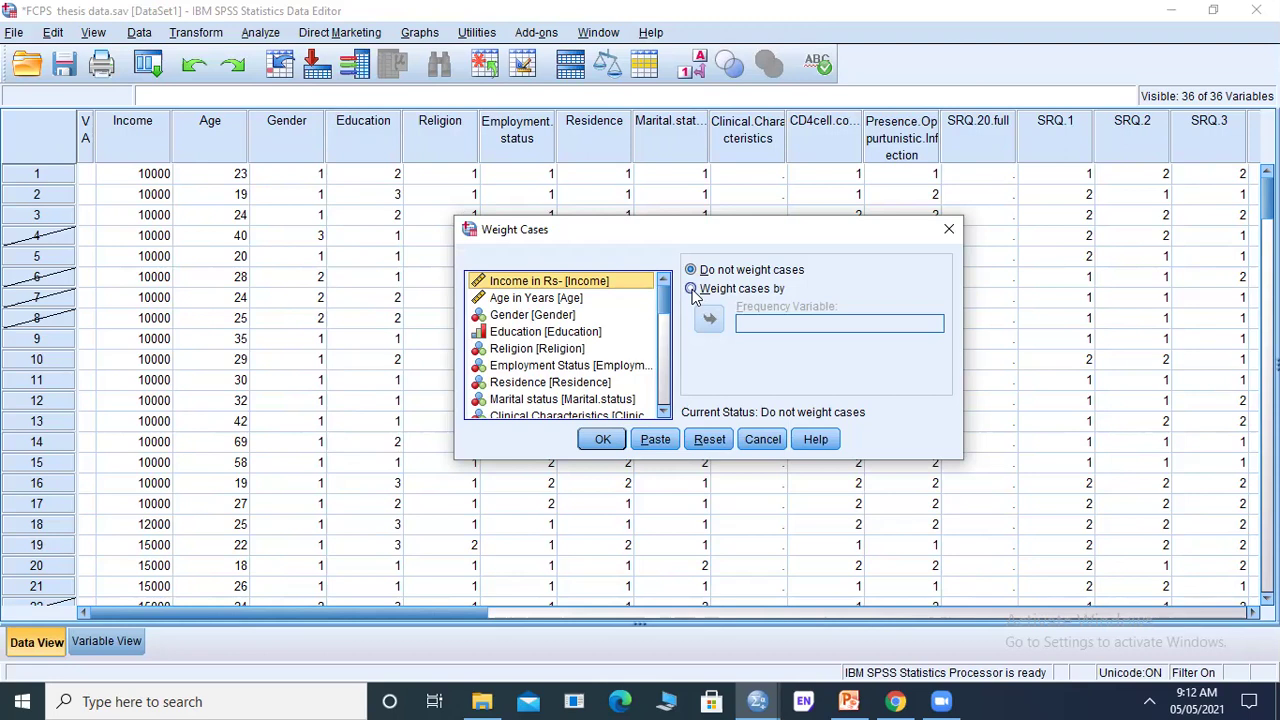
click(691, 290)
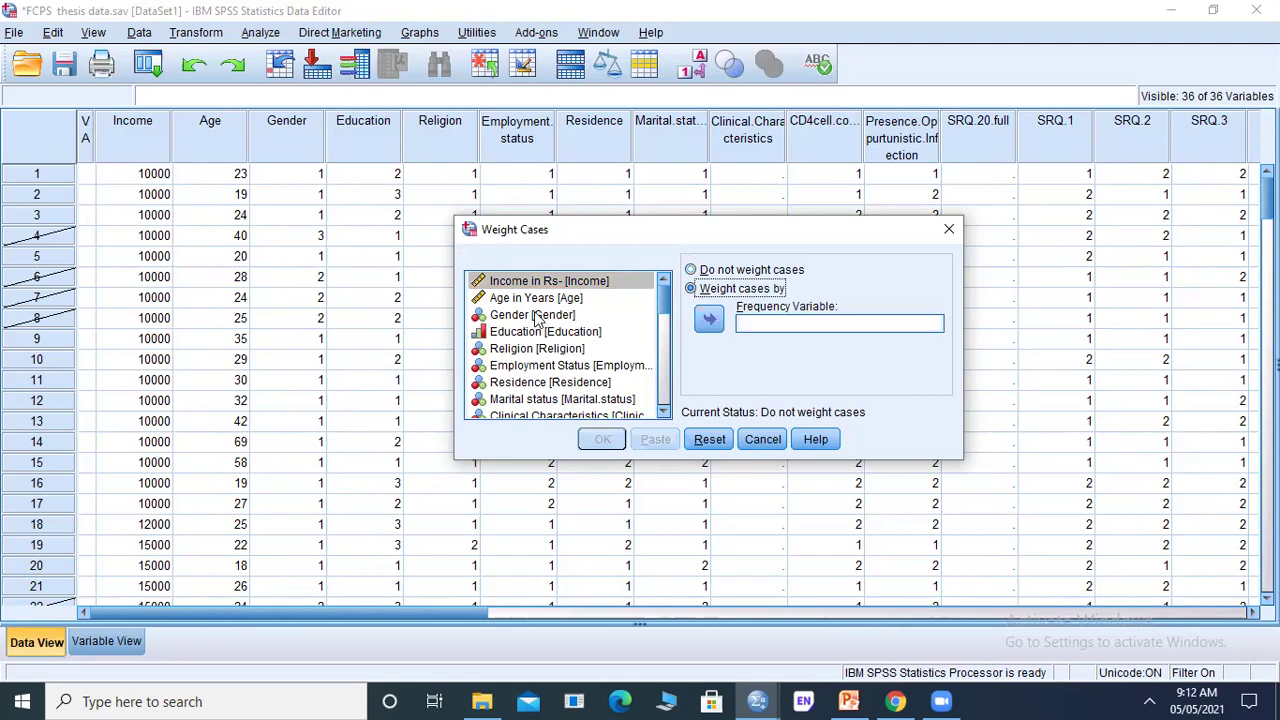
key(Tab)
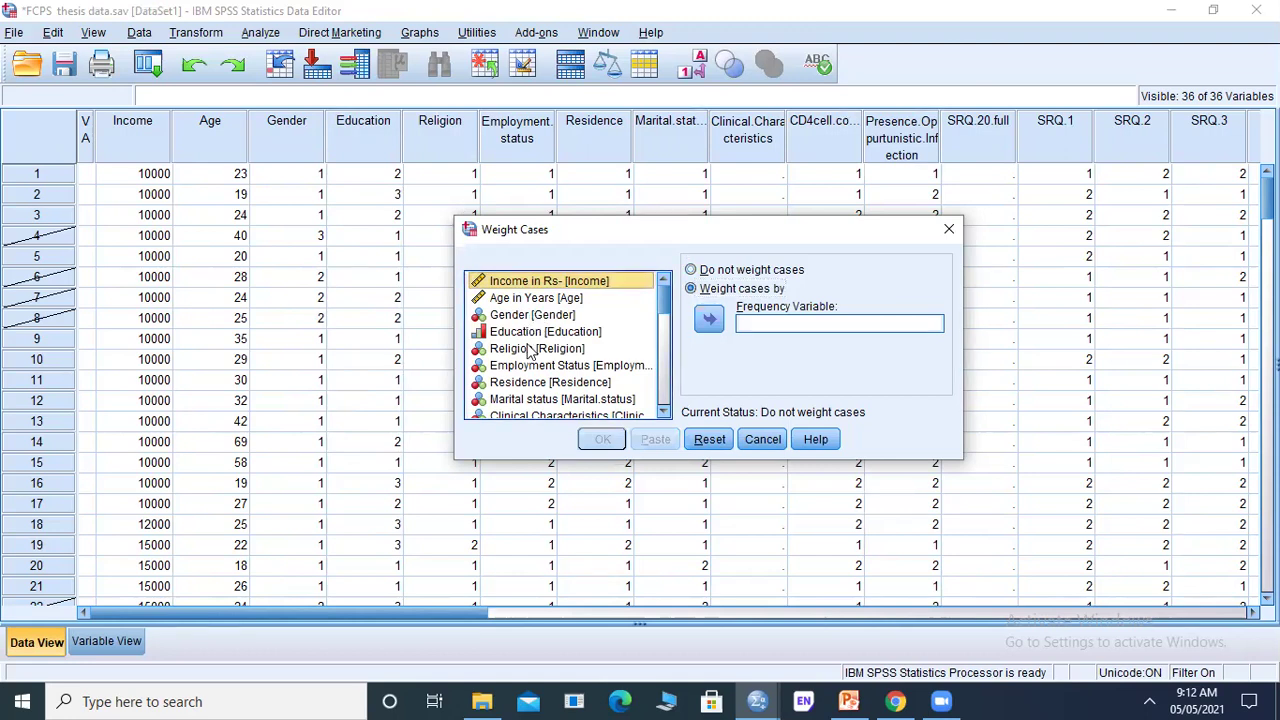
click(530, 348)
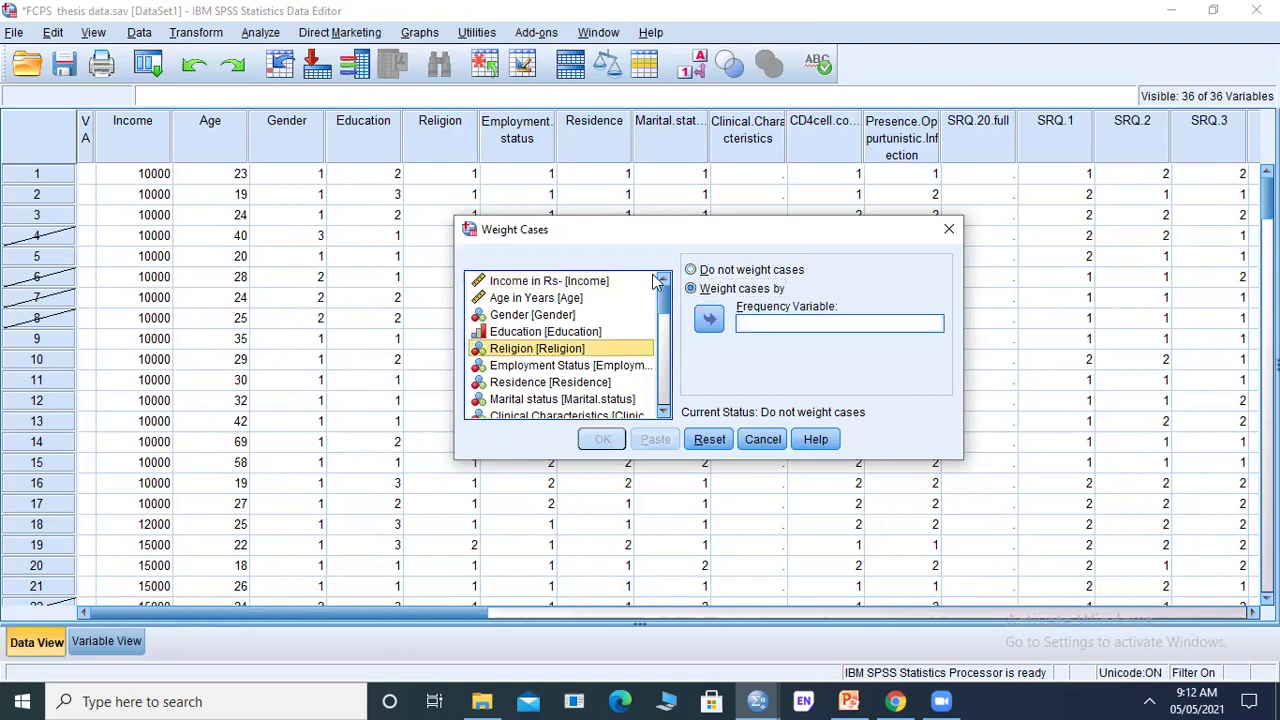
click(711, 321)
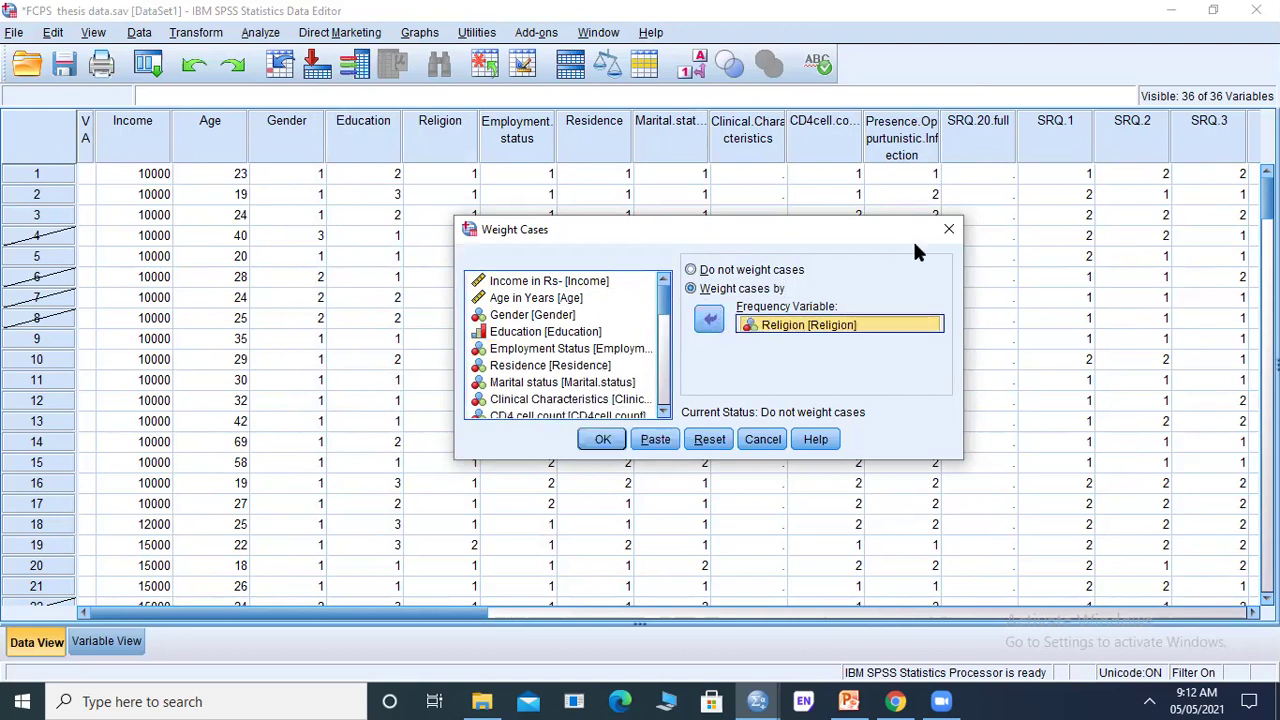
click(950, 229)
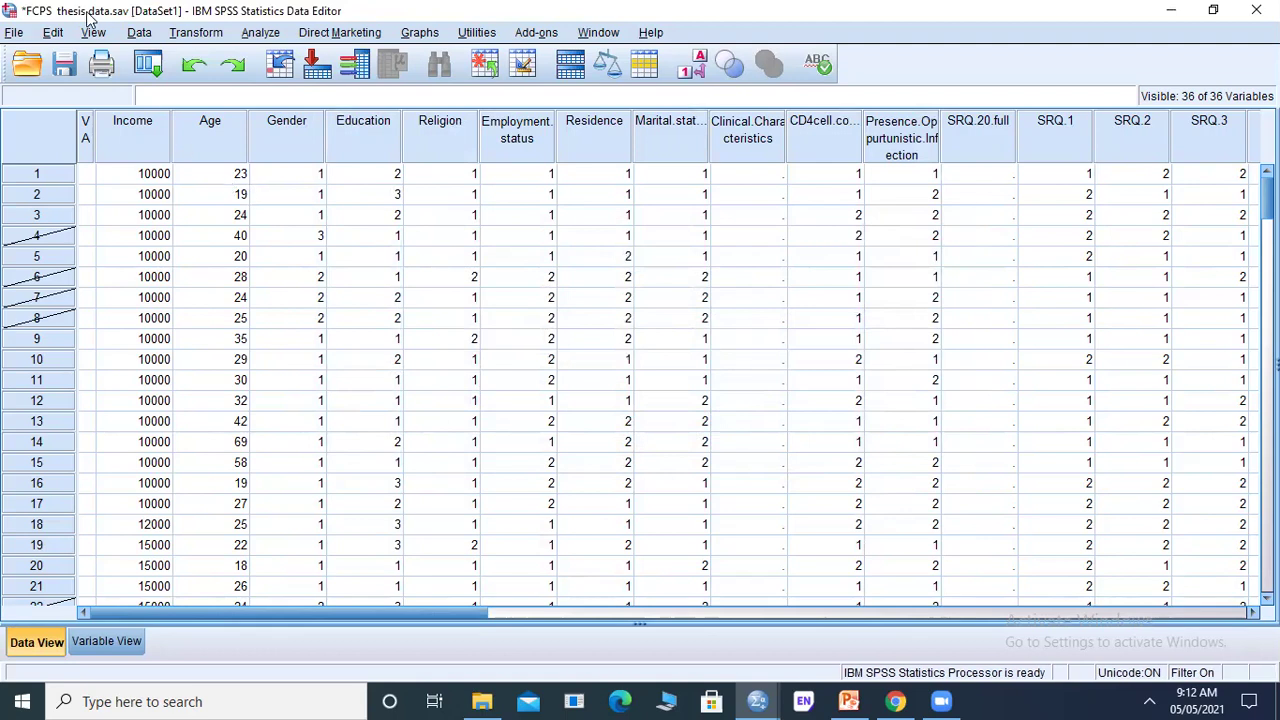
click(143, 32)
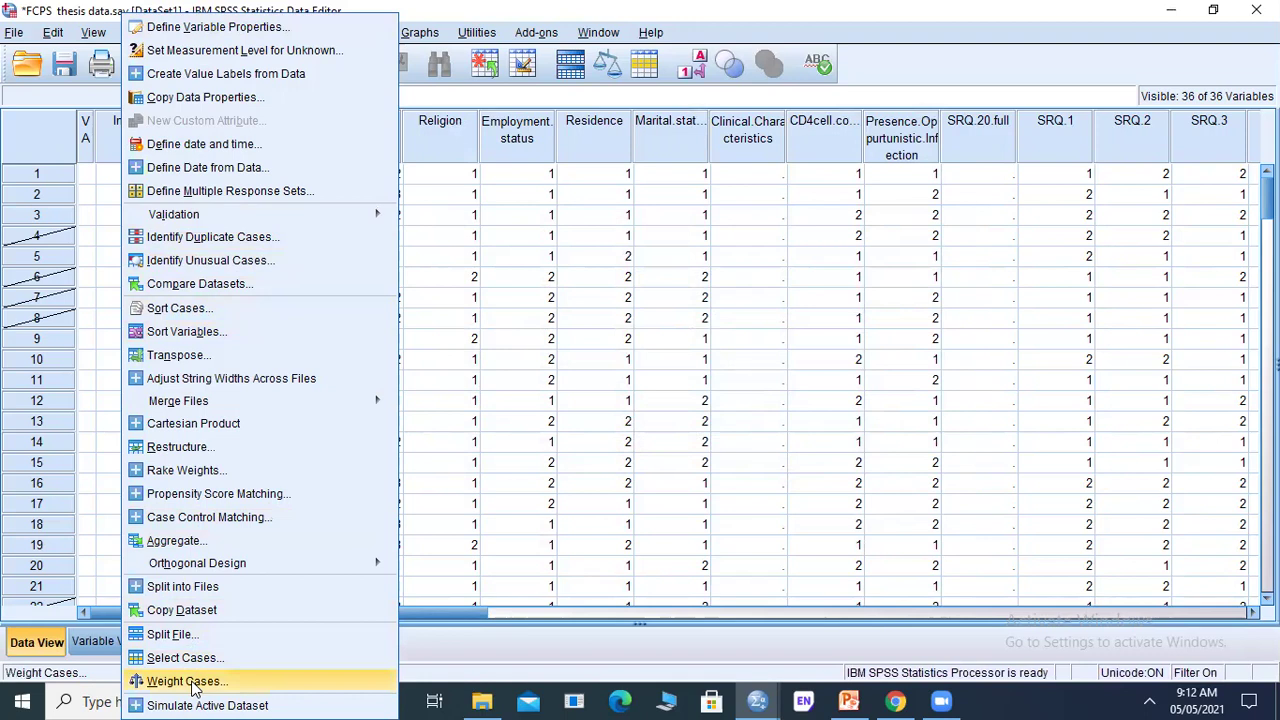
click(611, 484)
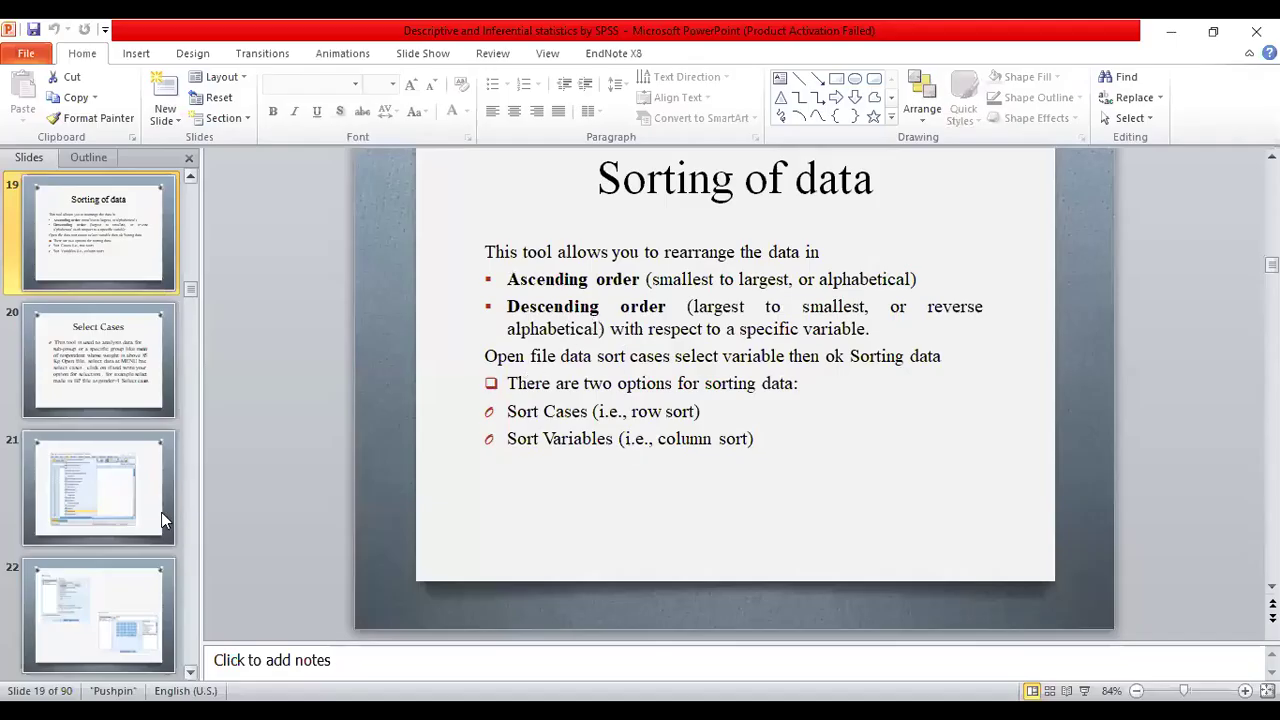
Step: Show the slide picturing the Select Cases command in the PowerPoint presentation
click(131, 476)
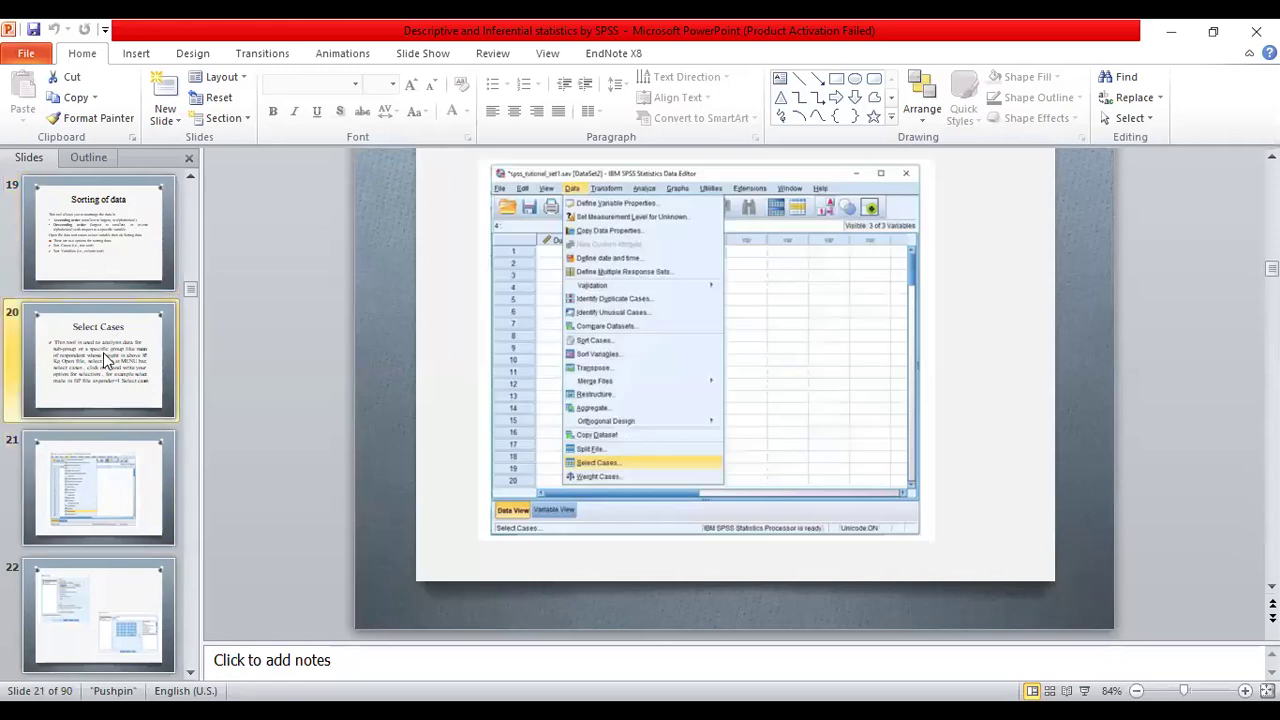
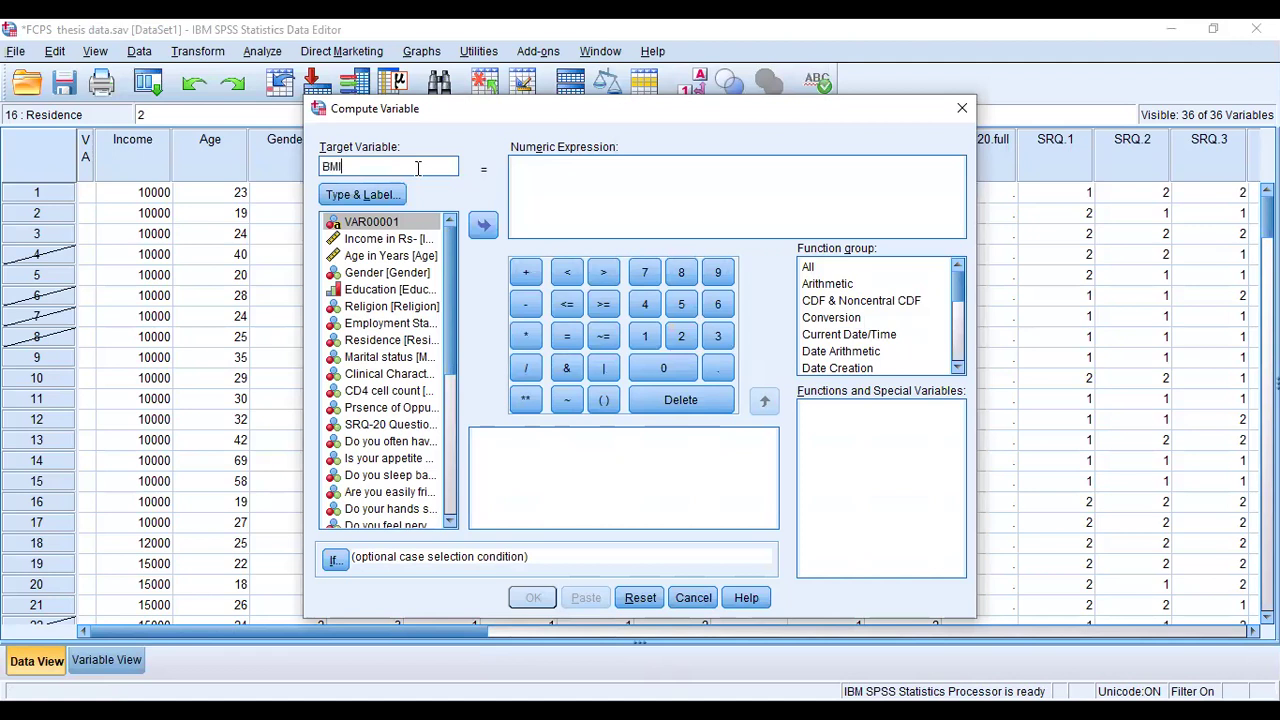
Step: Browse the function groups available for computing BMI, and close the Compute Variable dialog without applying it
click(550, 170)
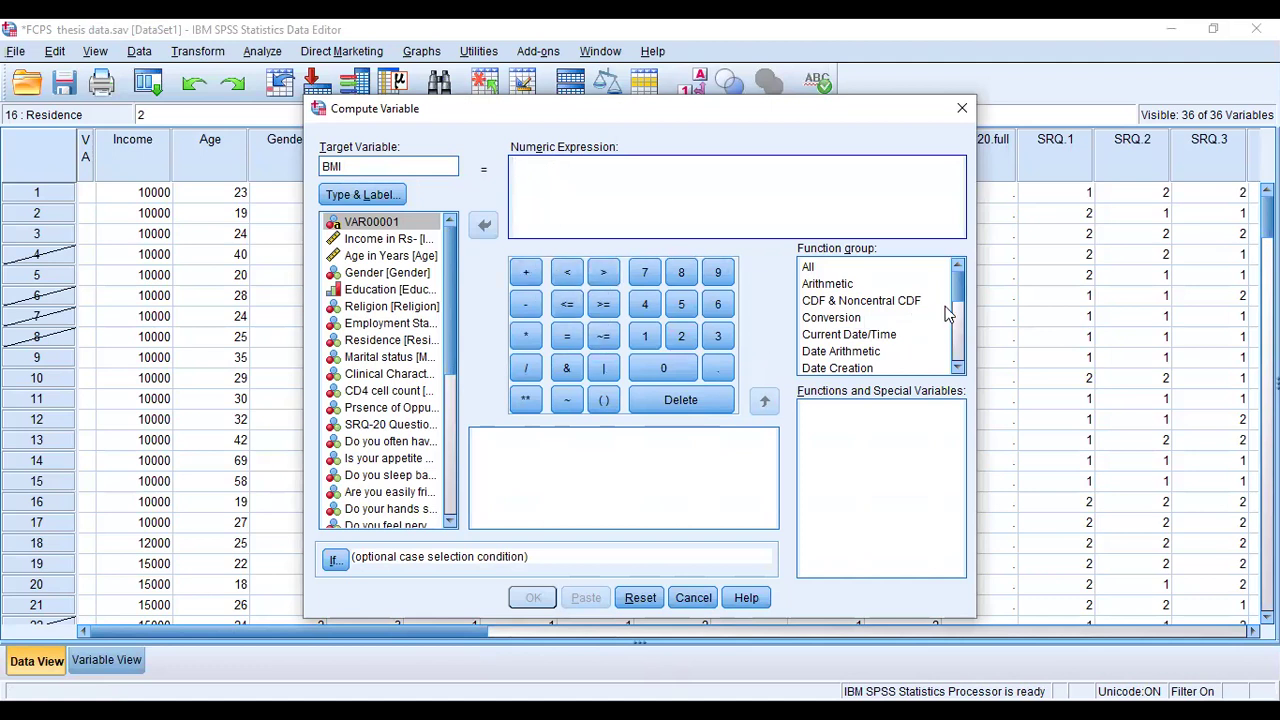
click(958, 335)
click(958, 278)
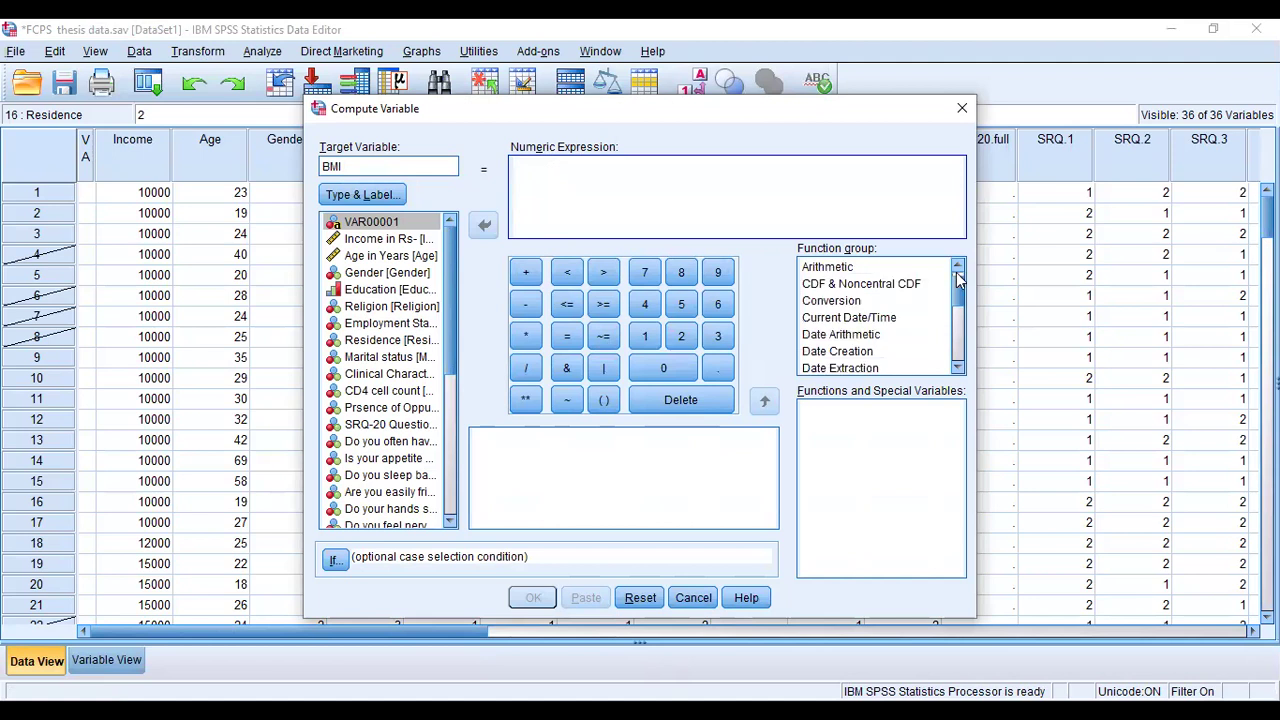
click(958, 366)
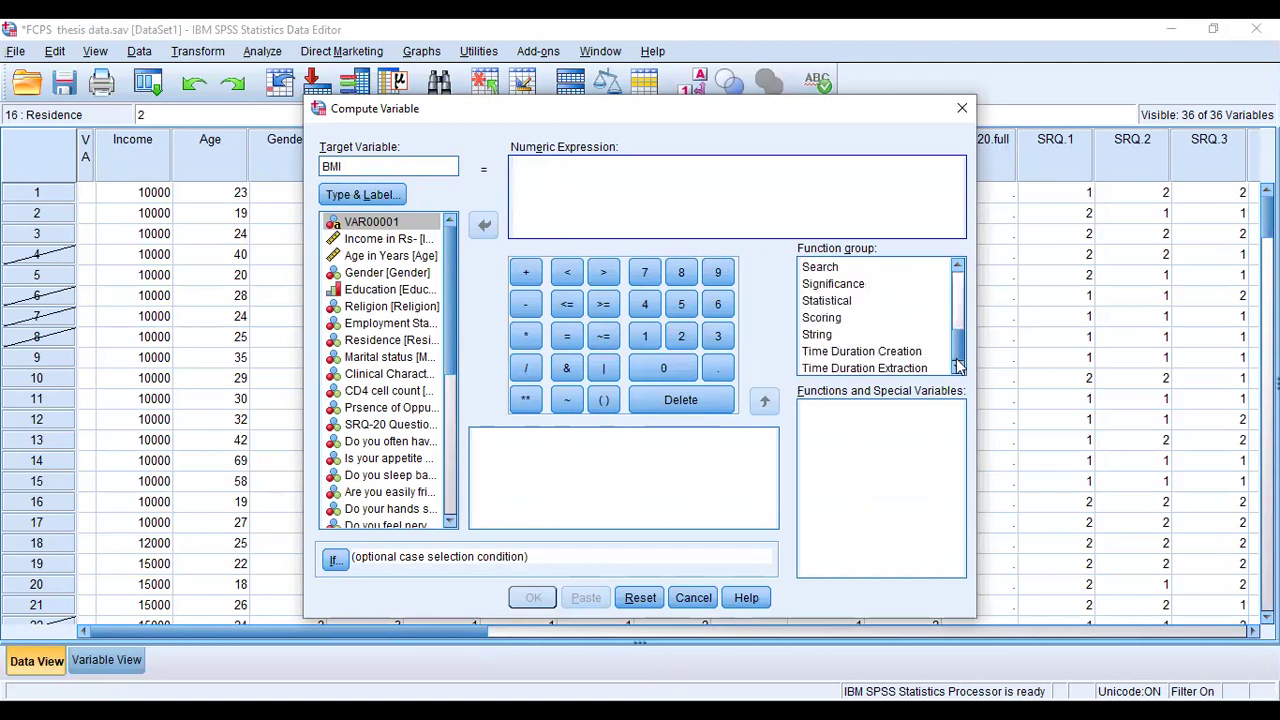
click(955, 305)
click(691, 198)
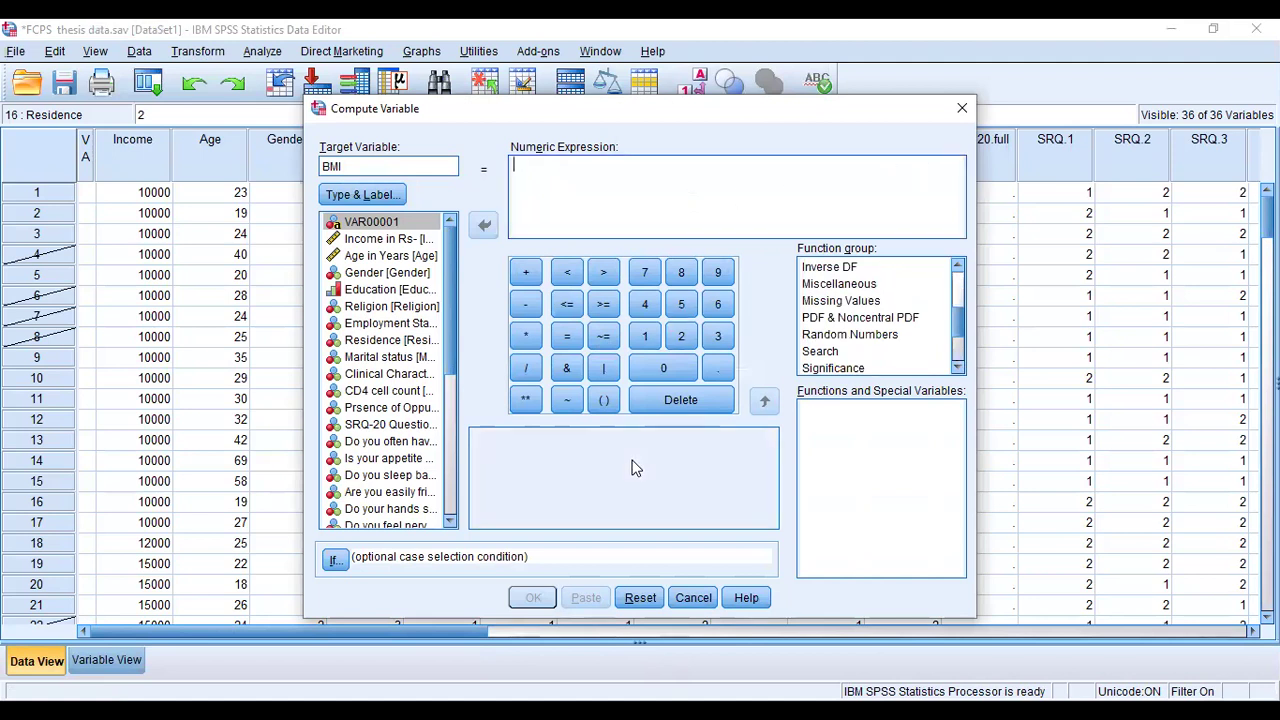
click(965, 108)
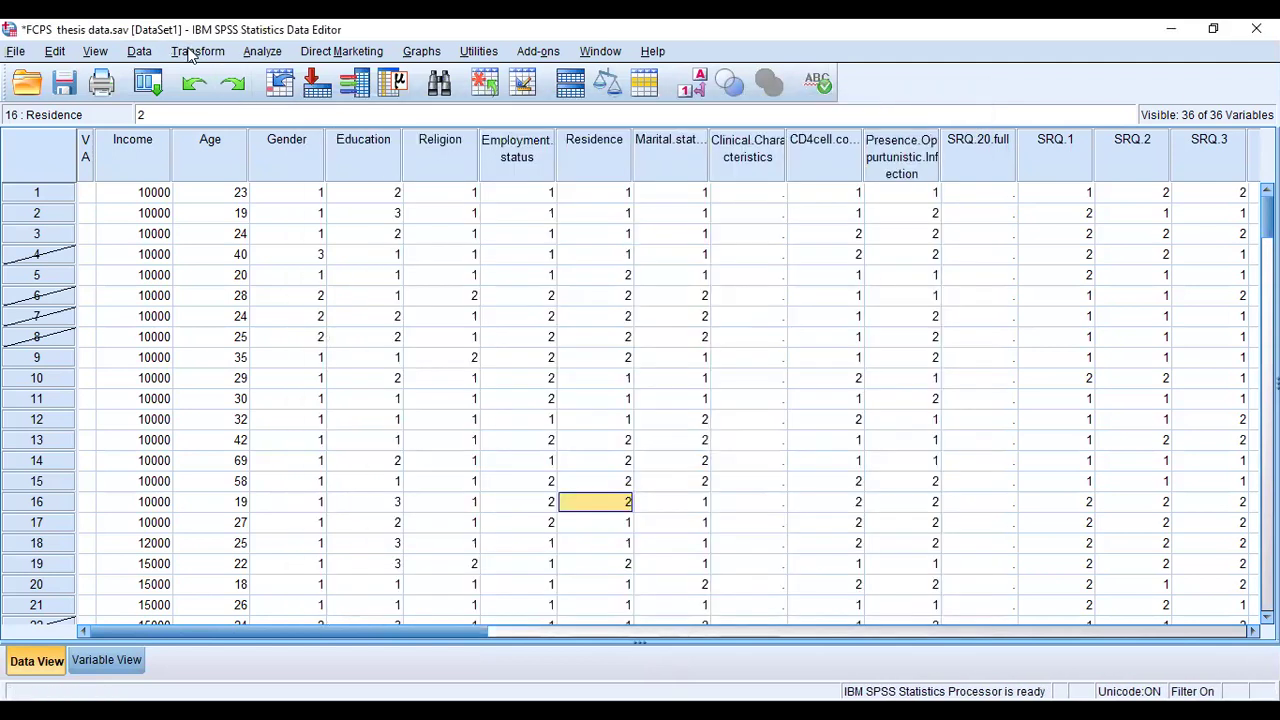
Step: Set up a recode of Age into a different variable, with recode_age as the output name and label
click(190, 52)
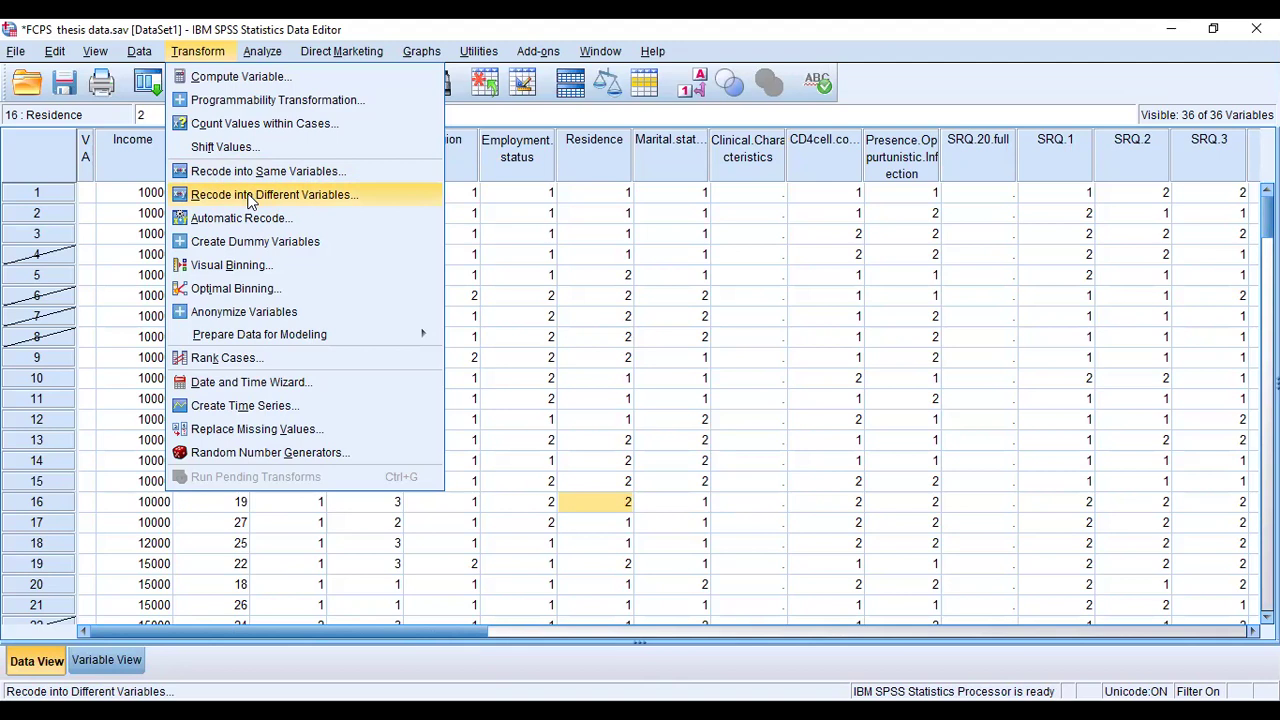
click(250, 198)
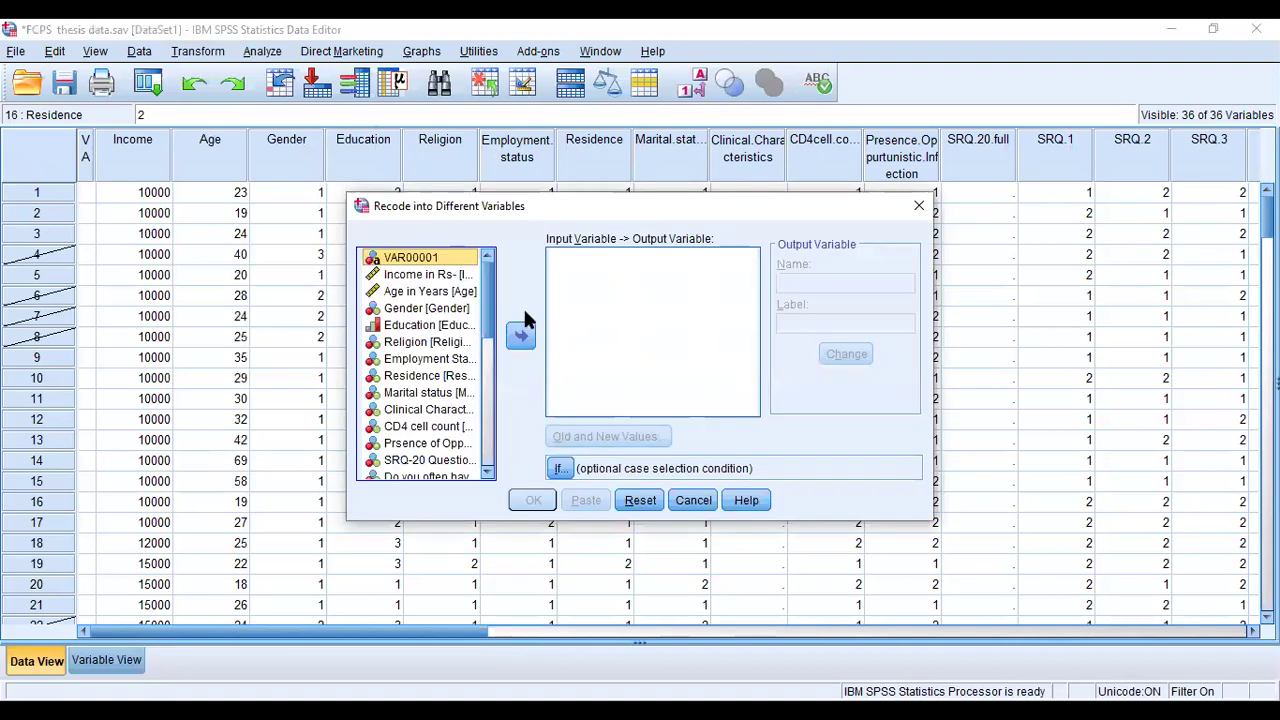
click(440, 290)
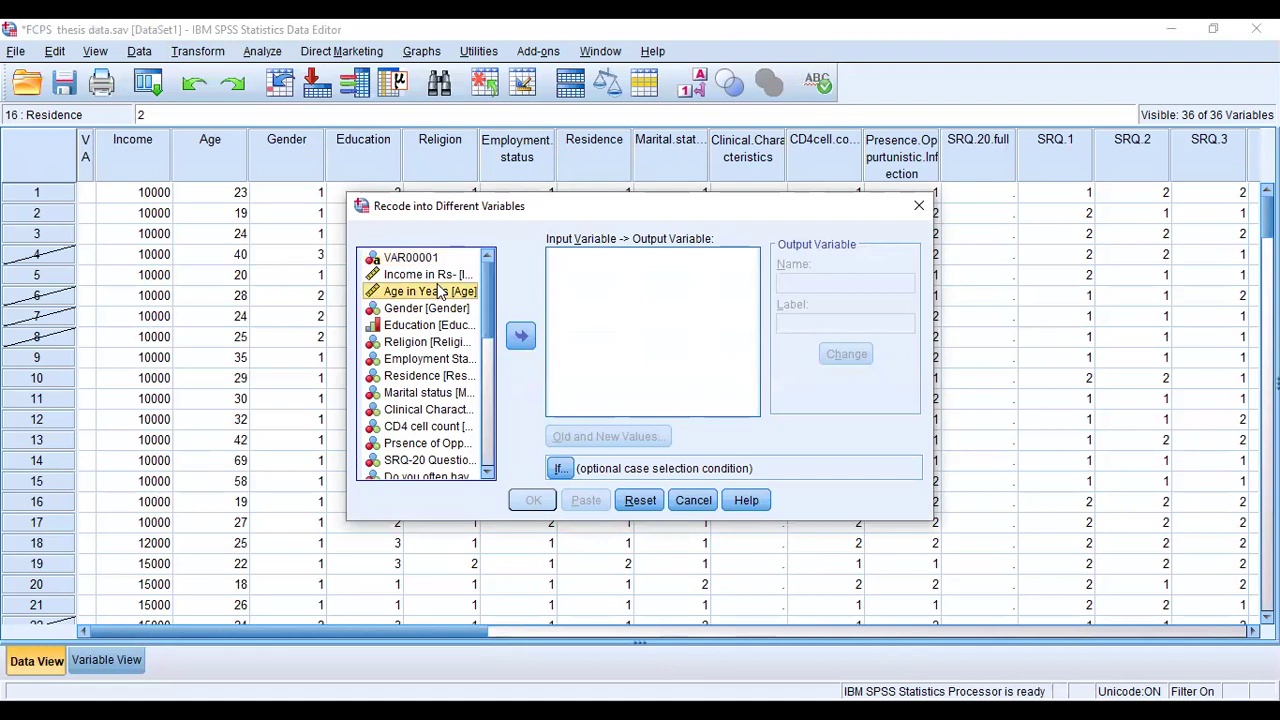
click(519, 340)
click(815, 280)
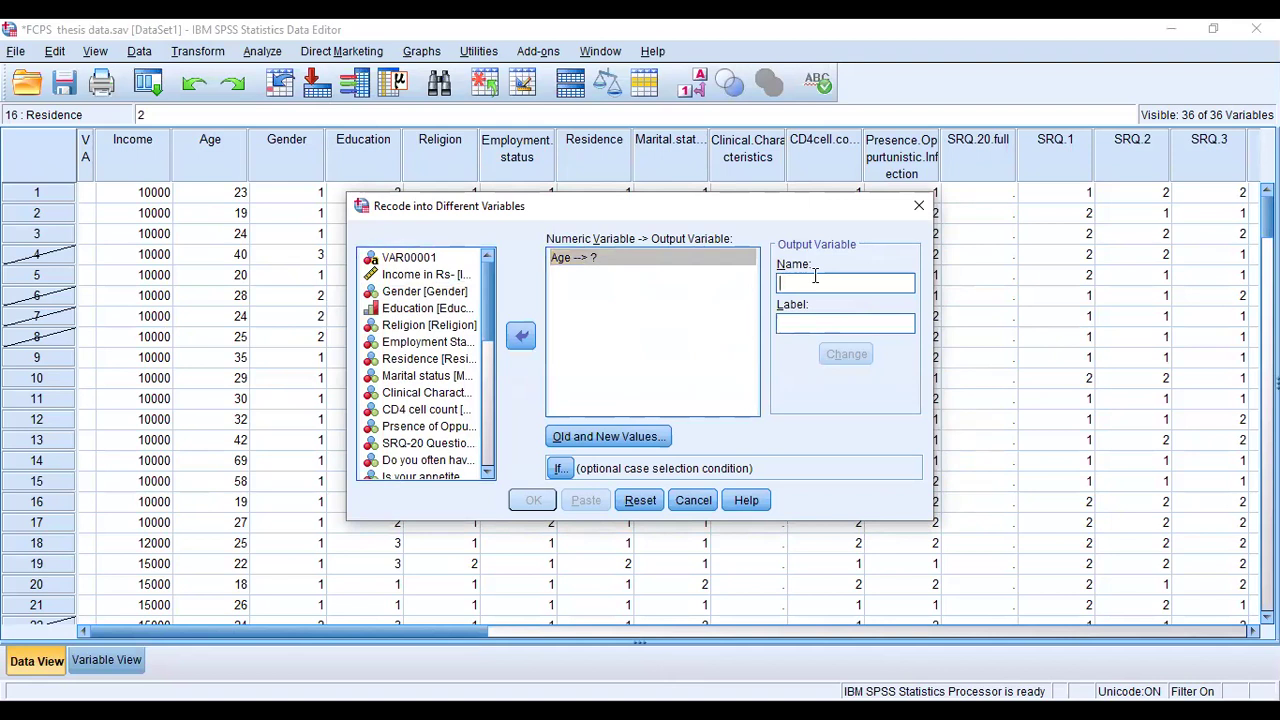
text(rec)
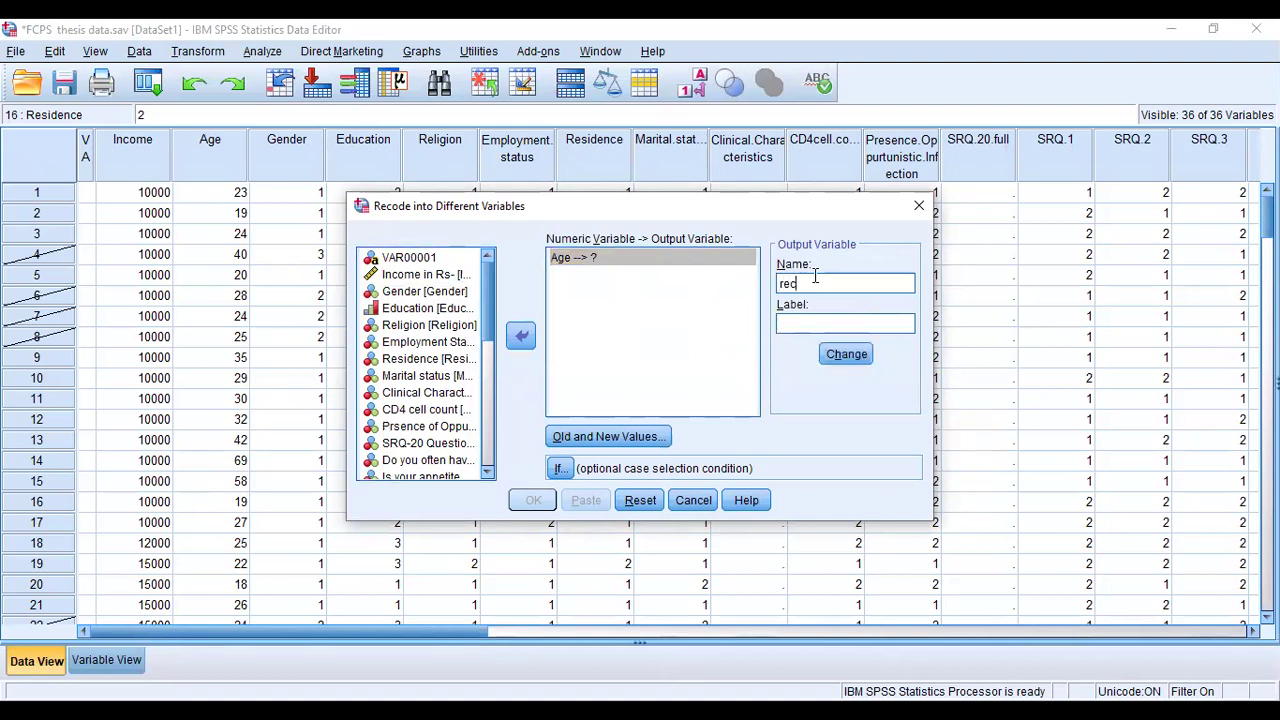
text(ode_age)
click(800, 320)
text(recode_age)
click(843, 356)
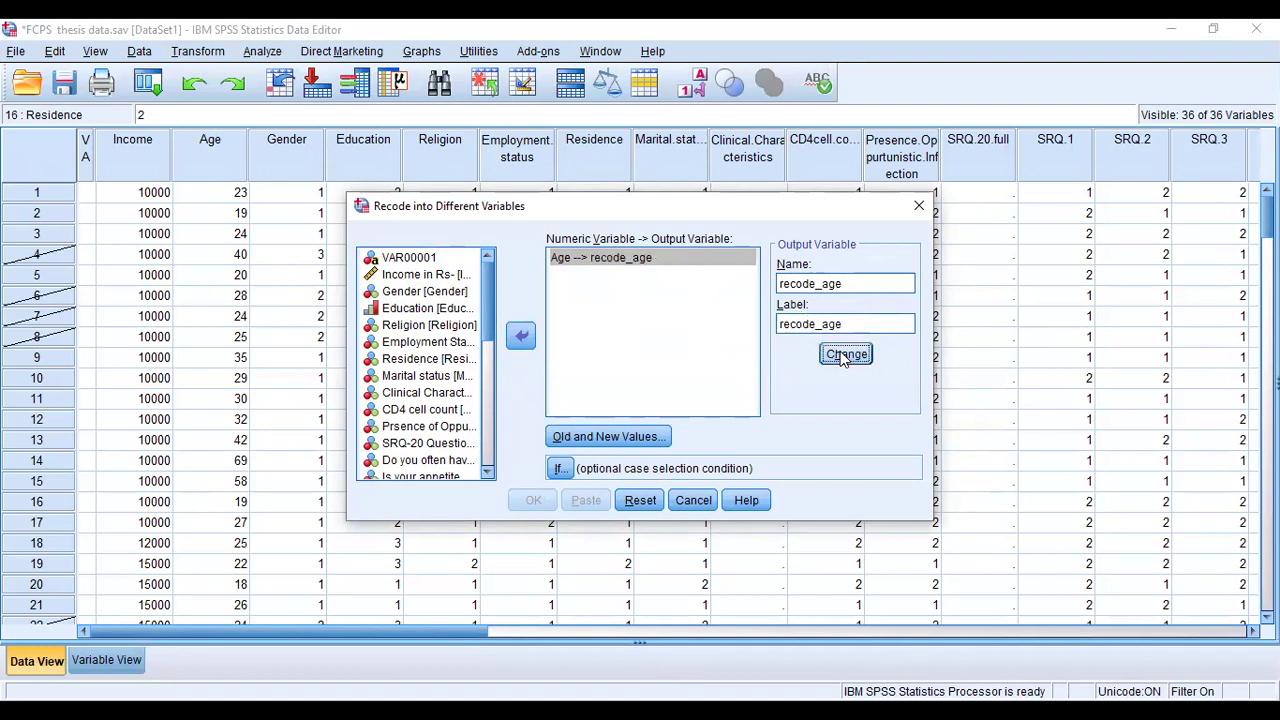
Step: Define the first old-to-new value mapping so that ages 20 through 40 become 1
click(622, 440)
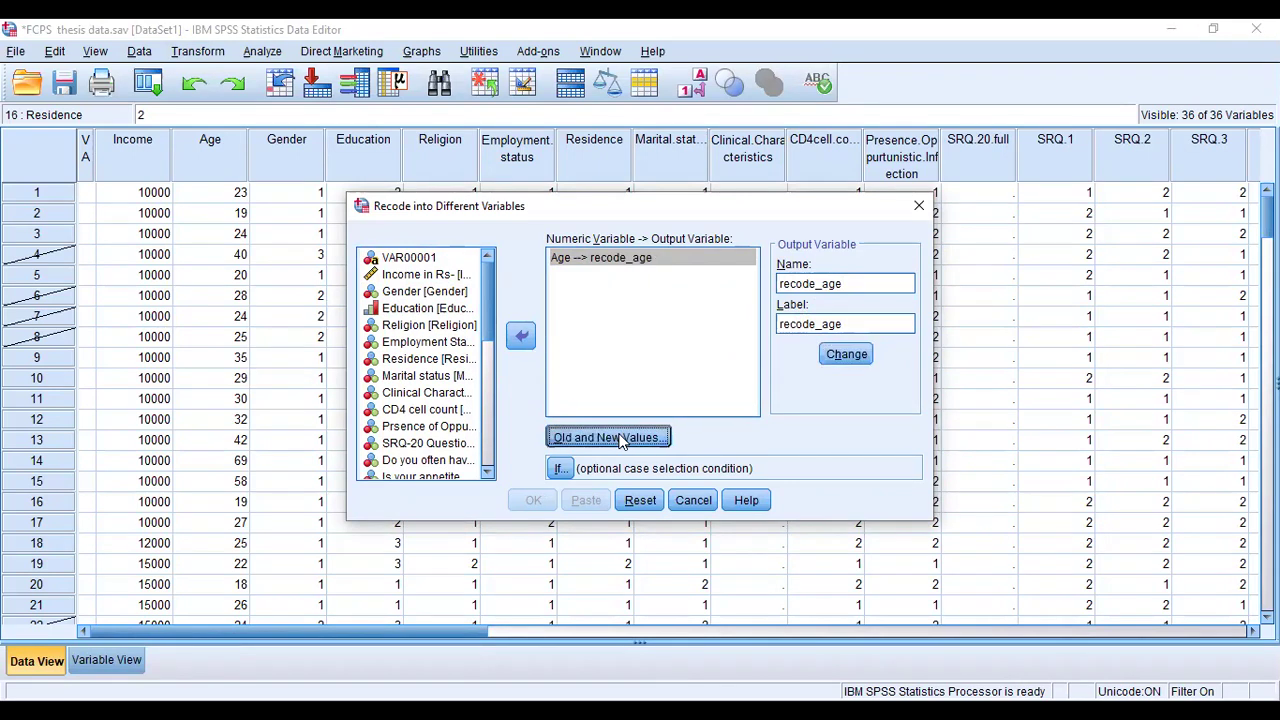
click(410, 255)
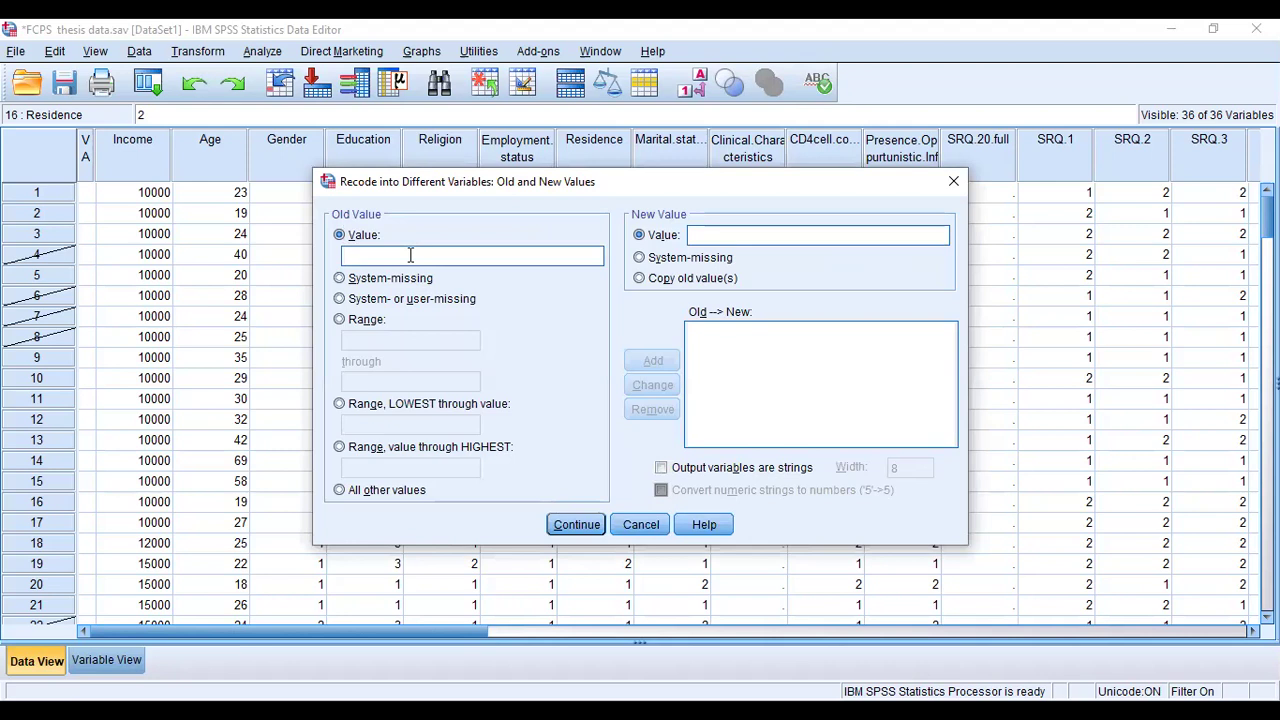
click(341, 320)
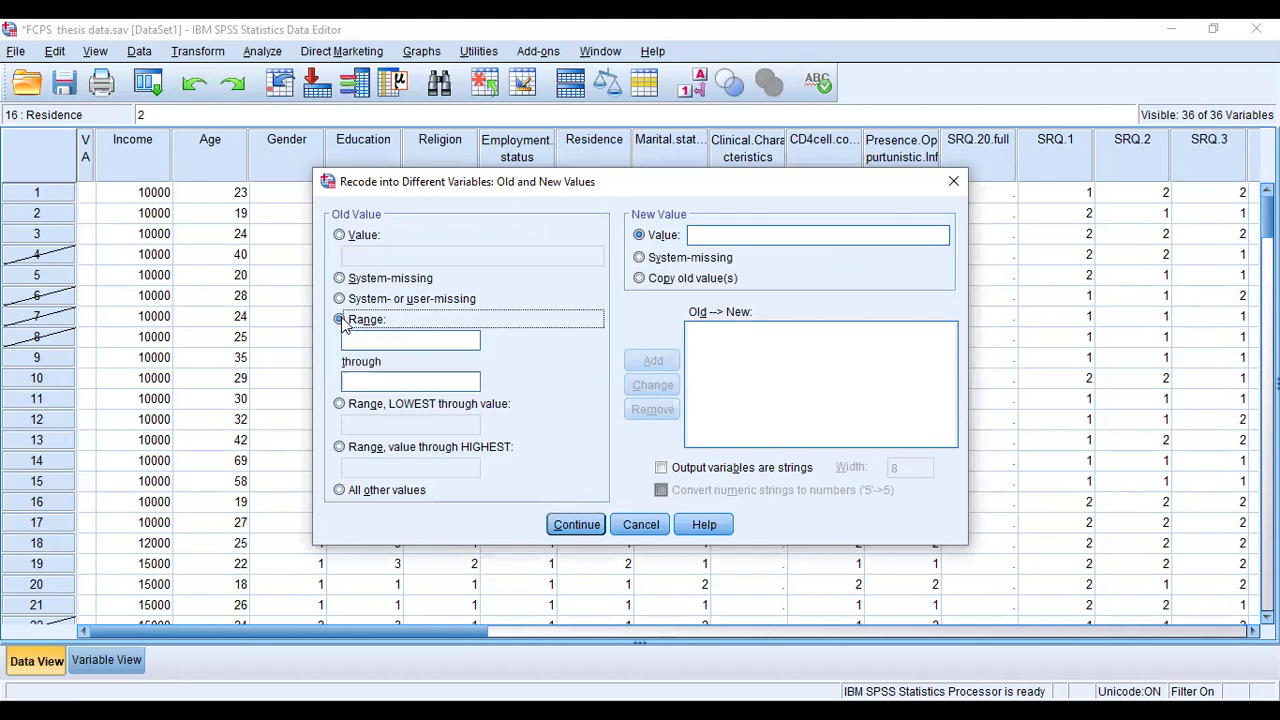
click(369, 342)
text(20)
click(371, 382)
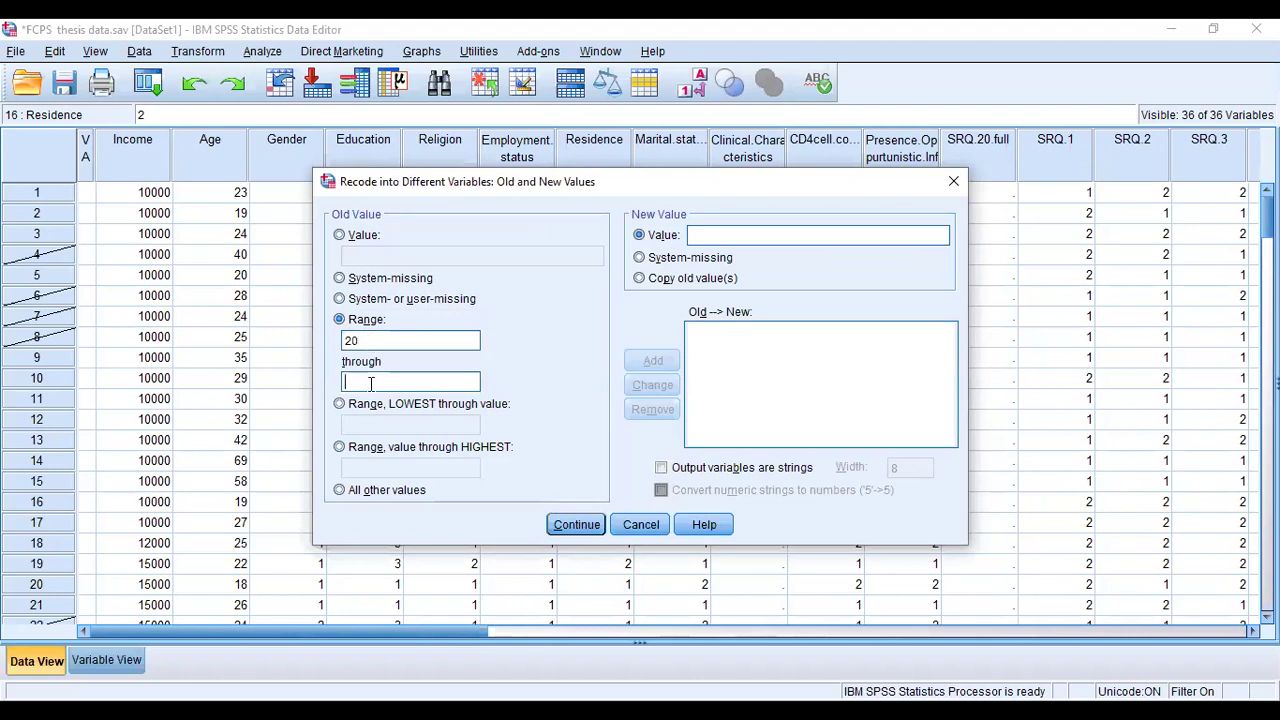
text(40)
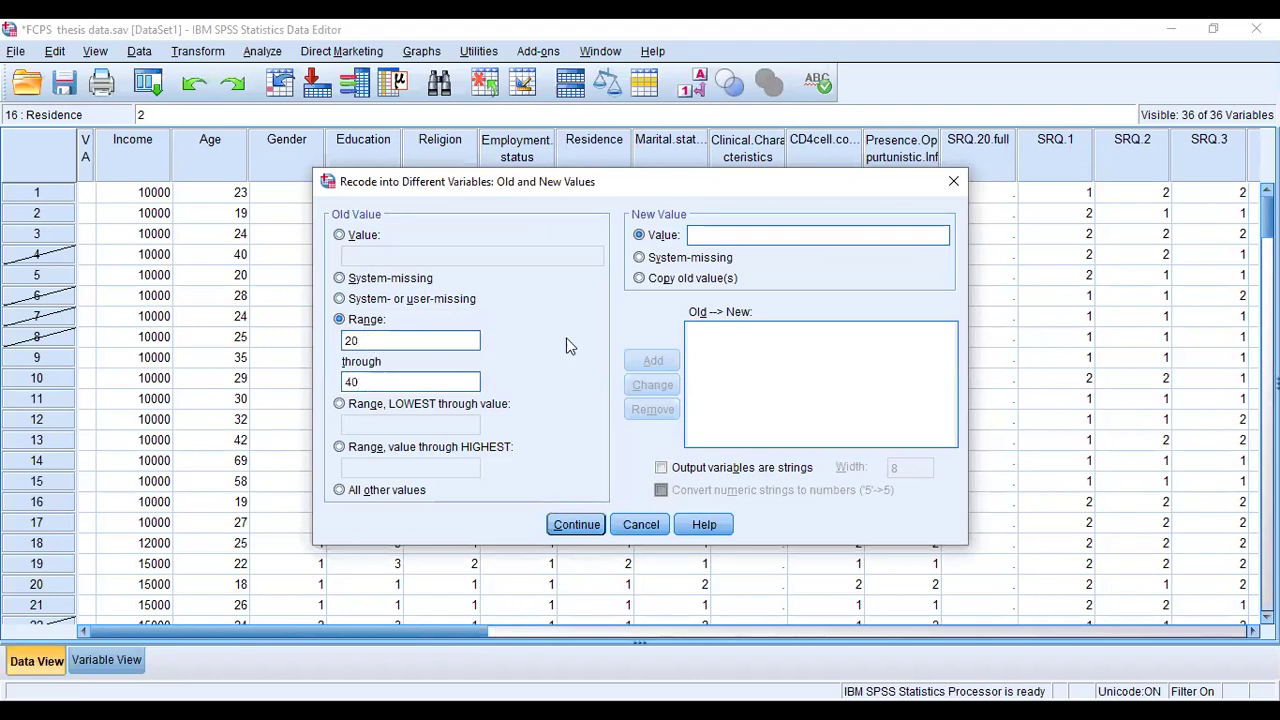
click(742, 234)
text(1)
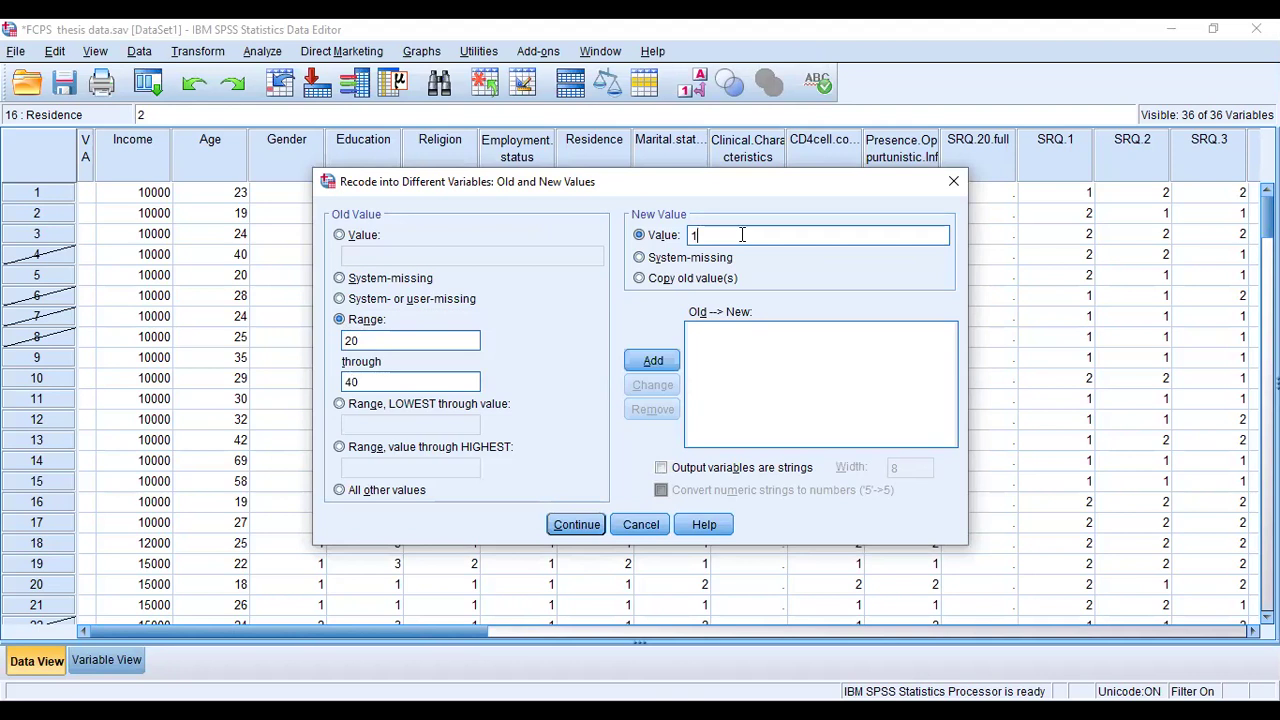
click(665, 365)
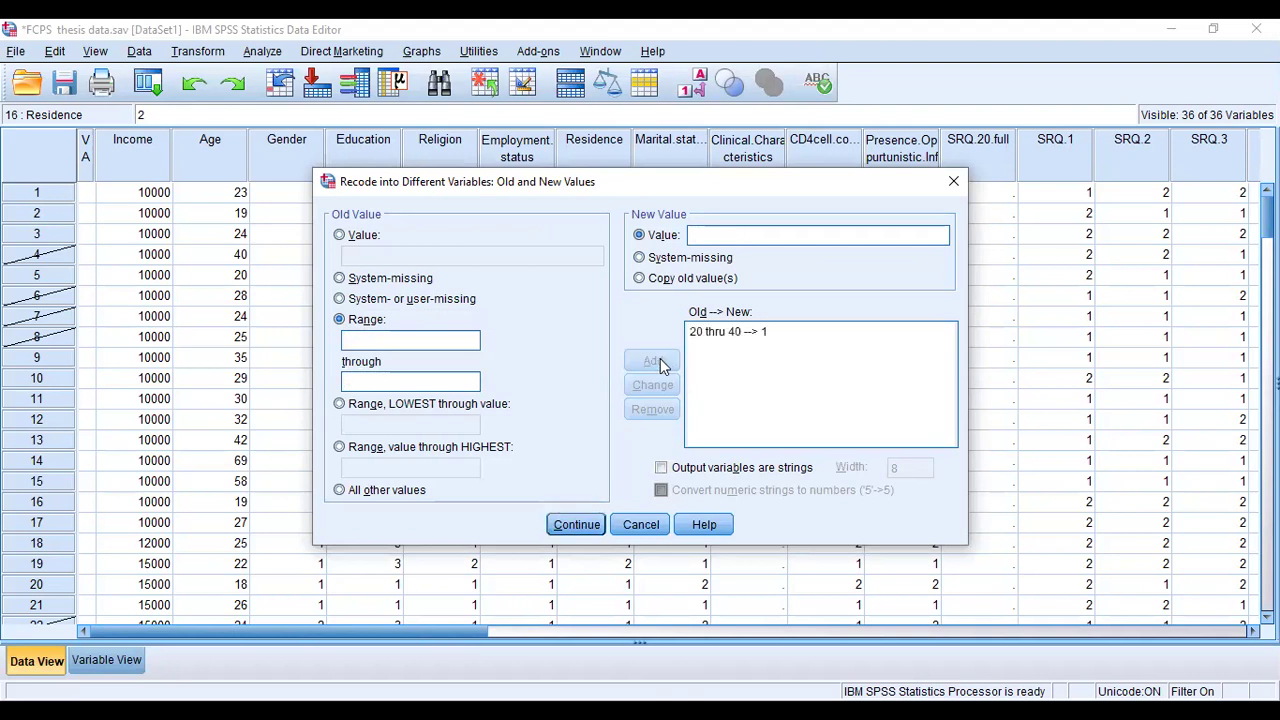
Step: Add a second value mapping so that ages 40 through 60 become 2
click(376, 341)
text(40)
click(380, 382)
text(60)
text(2)
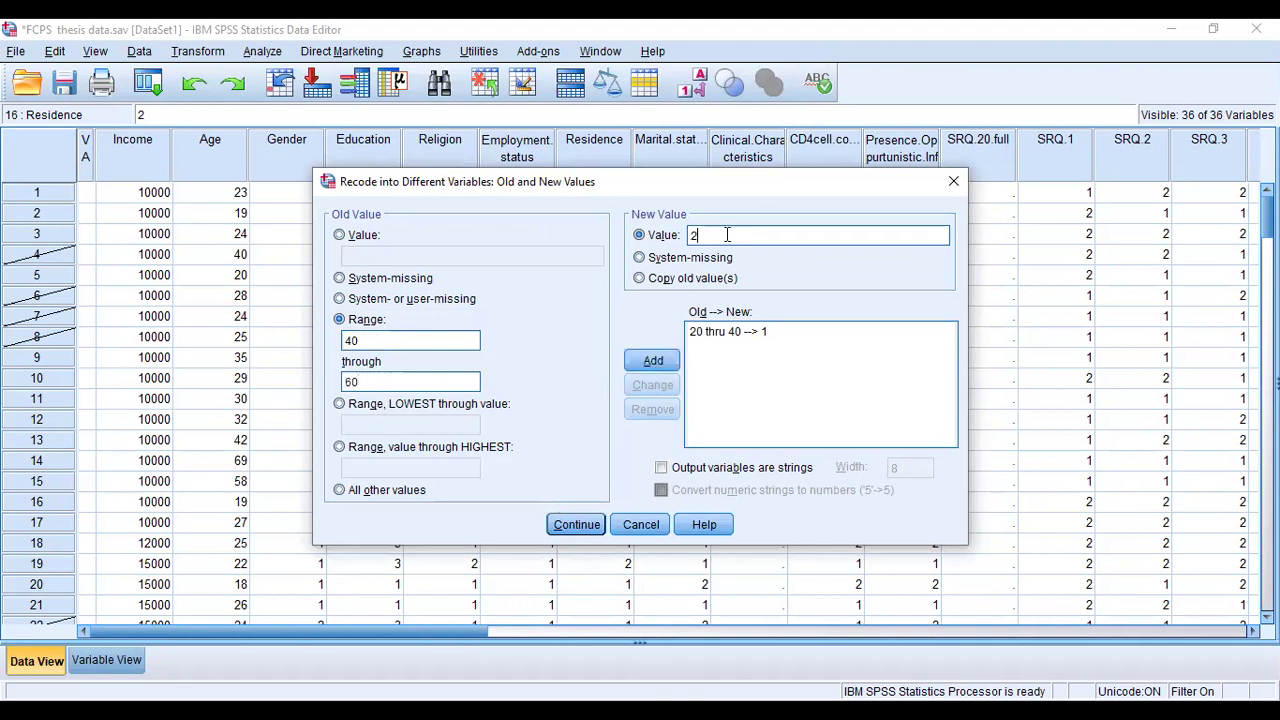
click(655, 362)
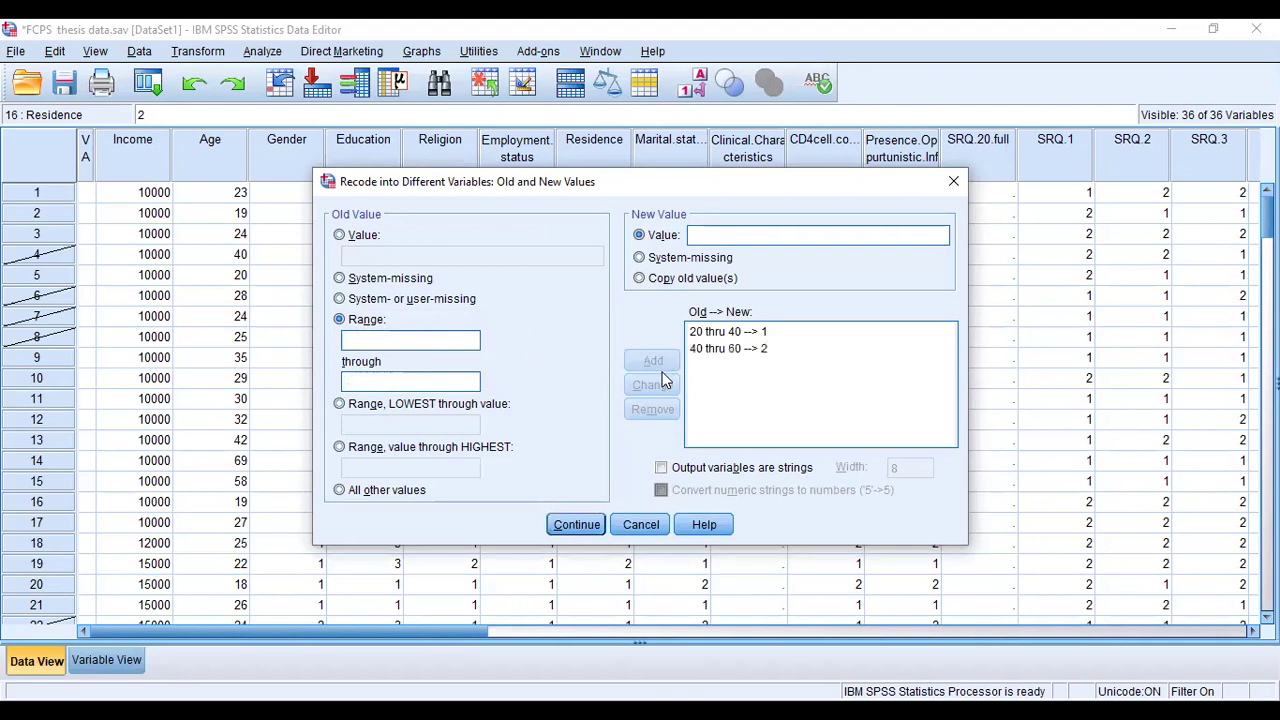
Step: Accept the two age mappings, run the recode, and bring the recode_age column into view in the dataset
click(752, 334)
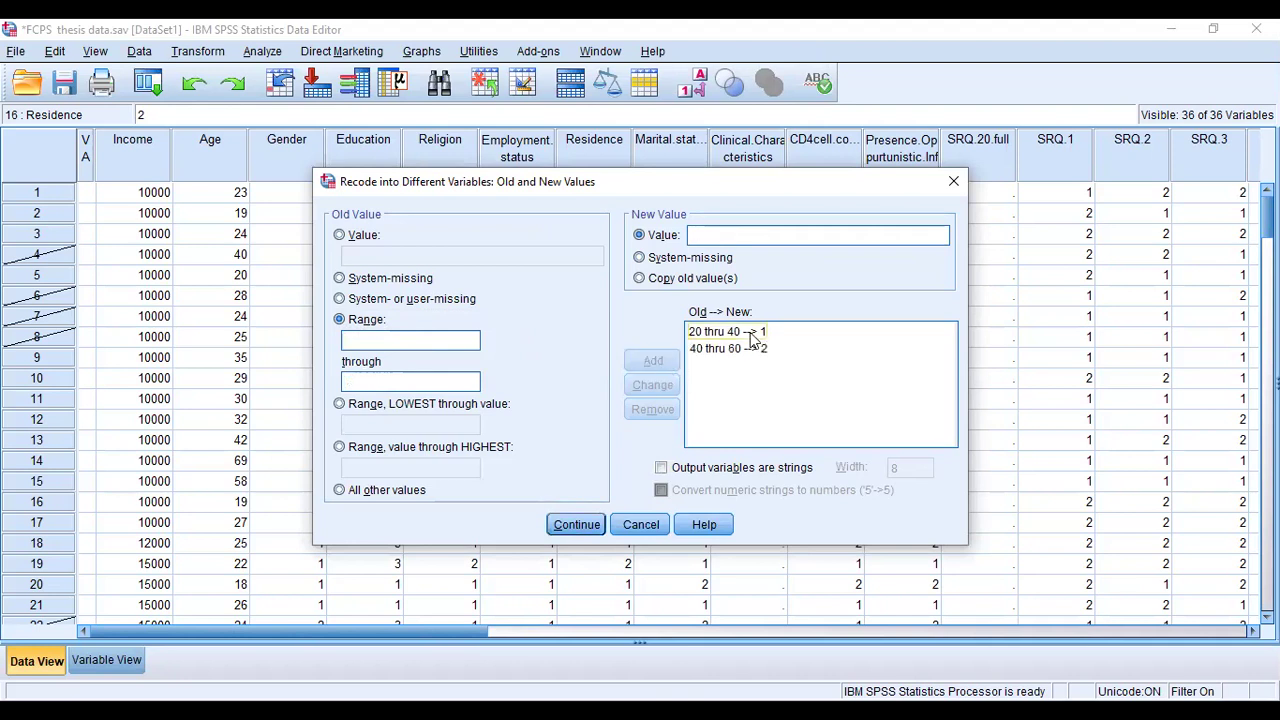
click(702, 350)
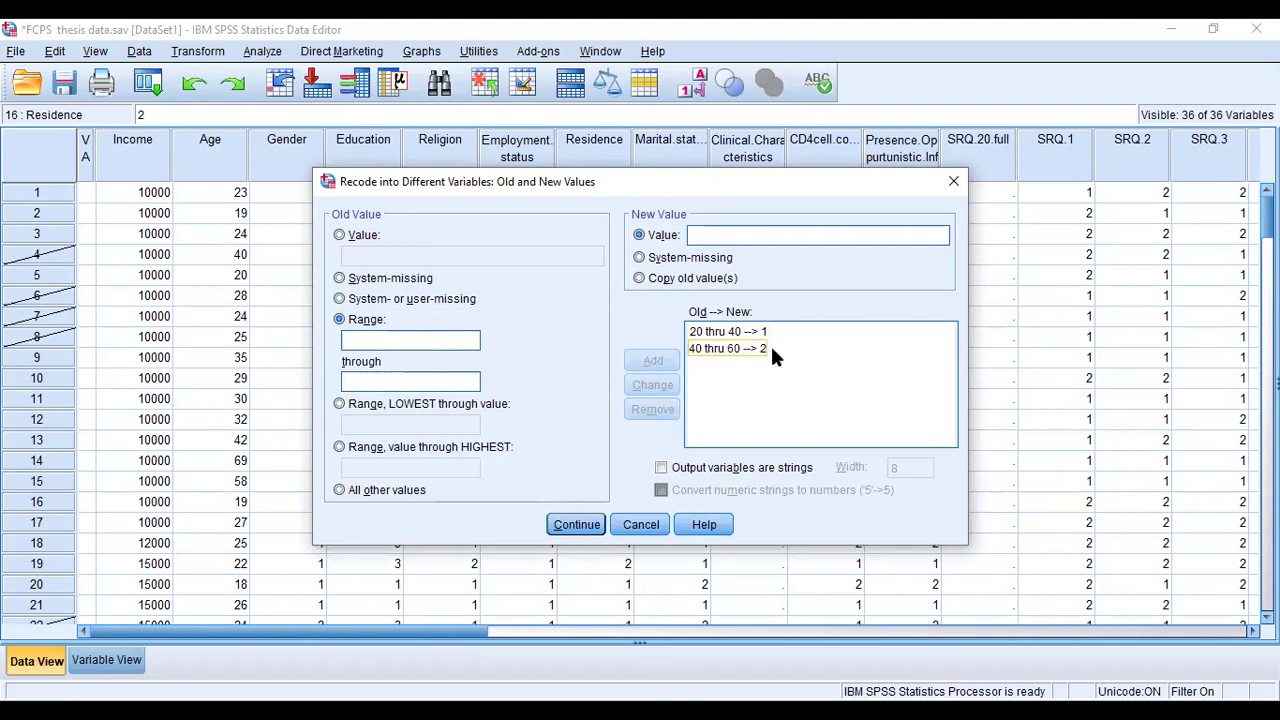
click(587, 530)
click(535, 503)
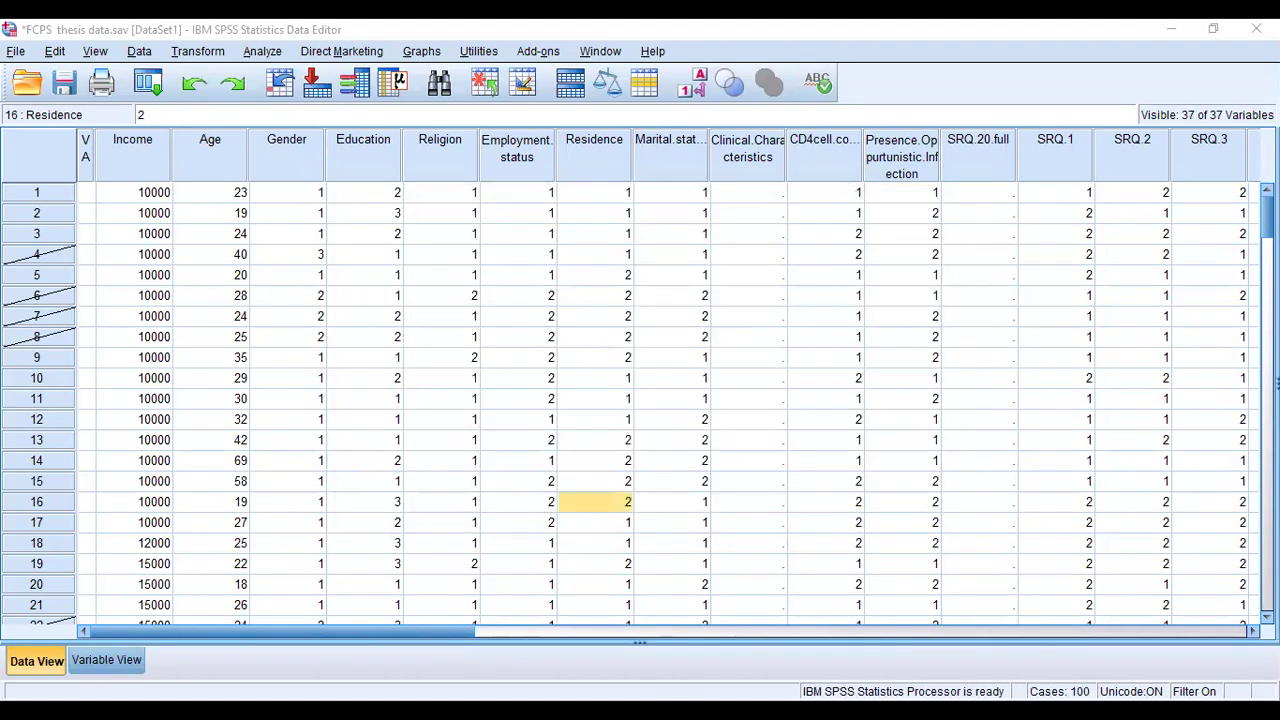
scroll(660, 400, right, 8)
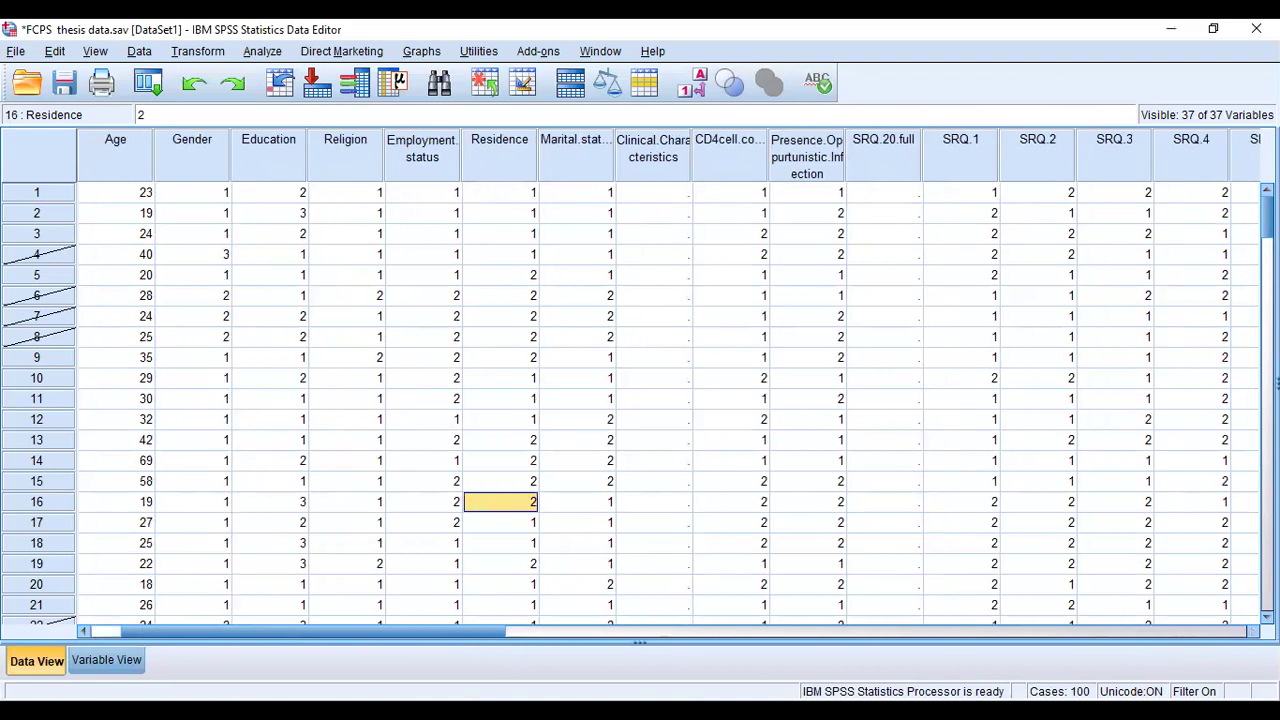
scroll(660, 400, right, 14)
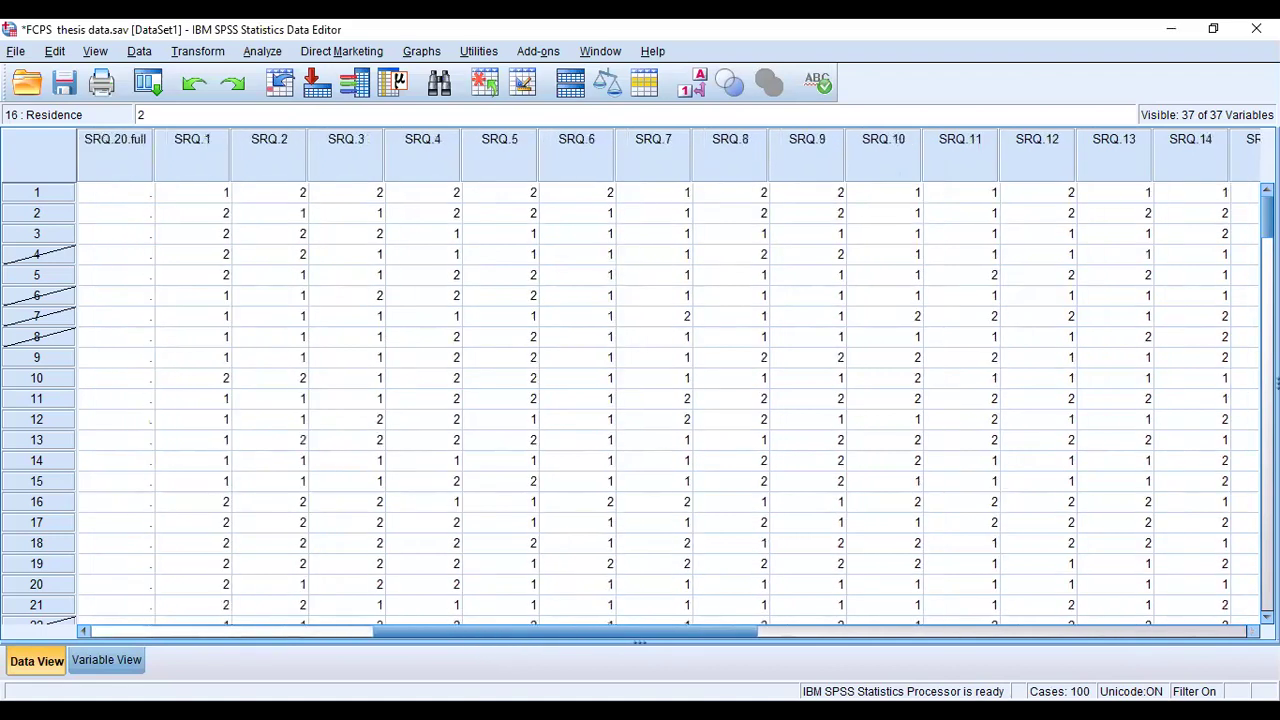
scroll(660, 400, right, 3)
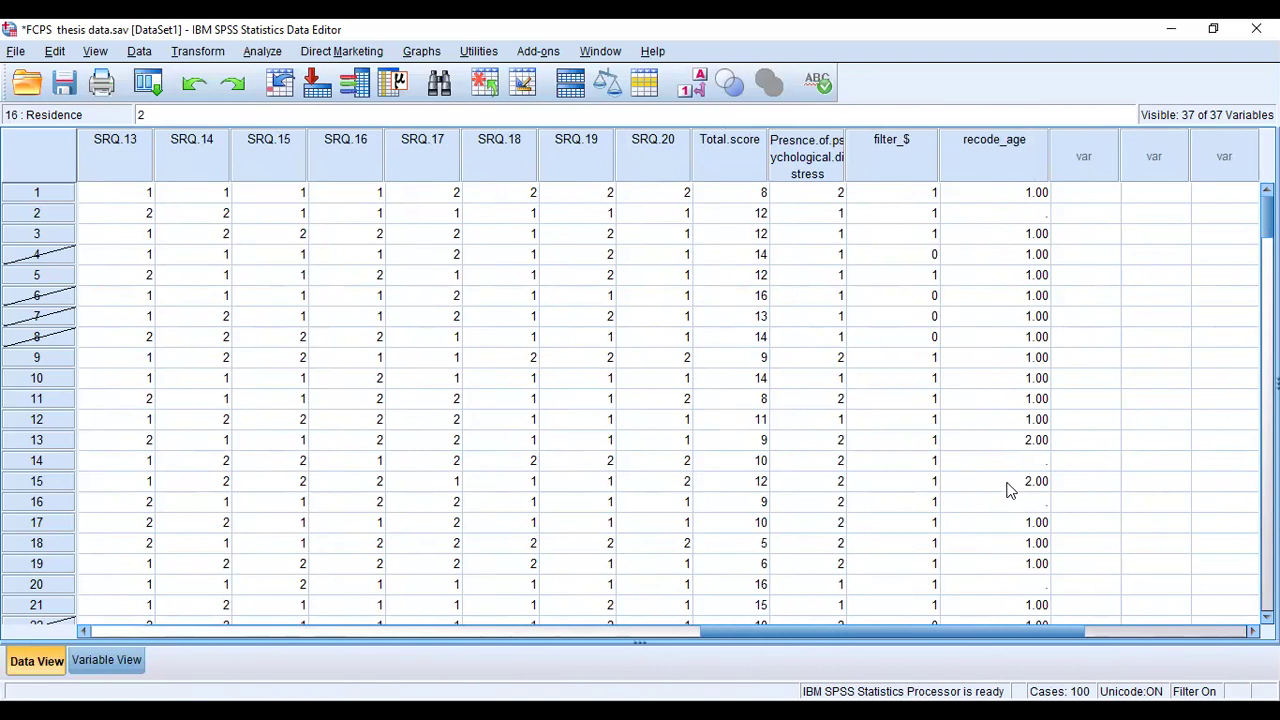
Step: Examine the recode_age variable definition and its Value Labels dialog, and close the dialog without adding labels
click(104, 663)
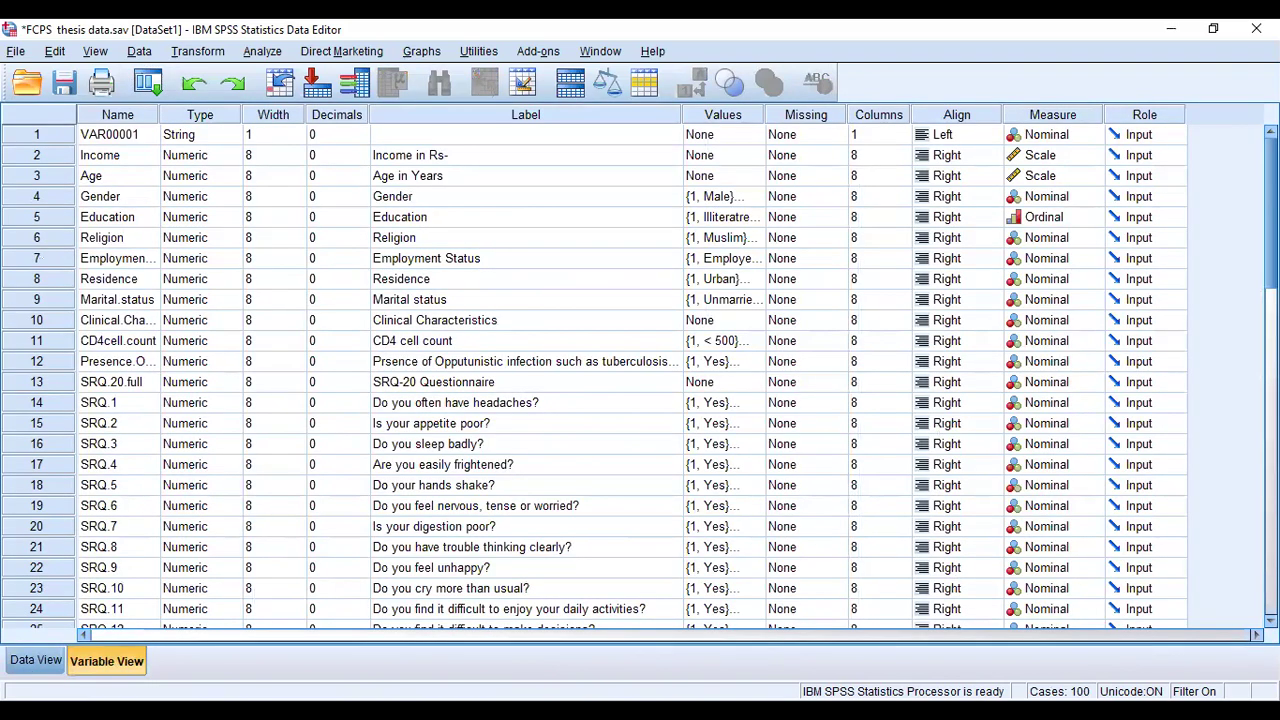
scroll(865, 530, down, 8)
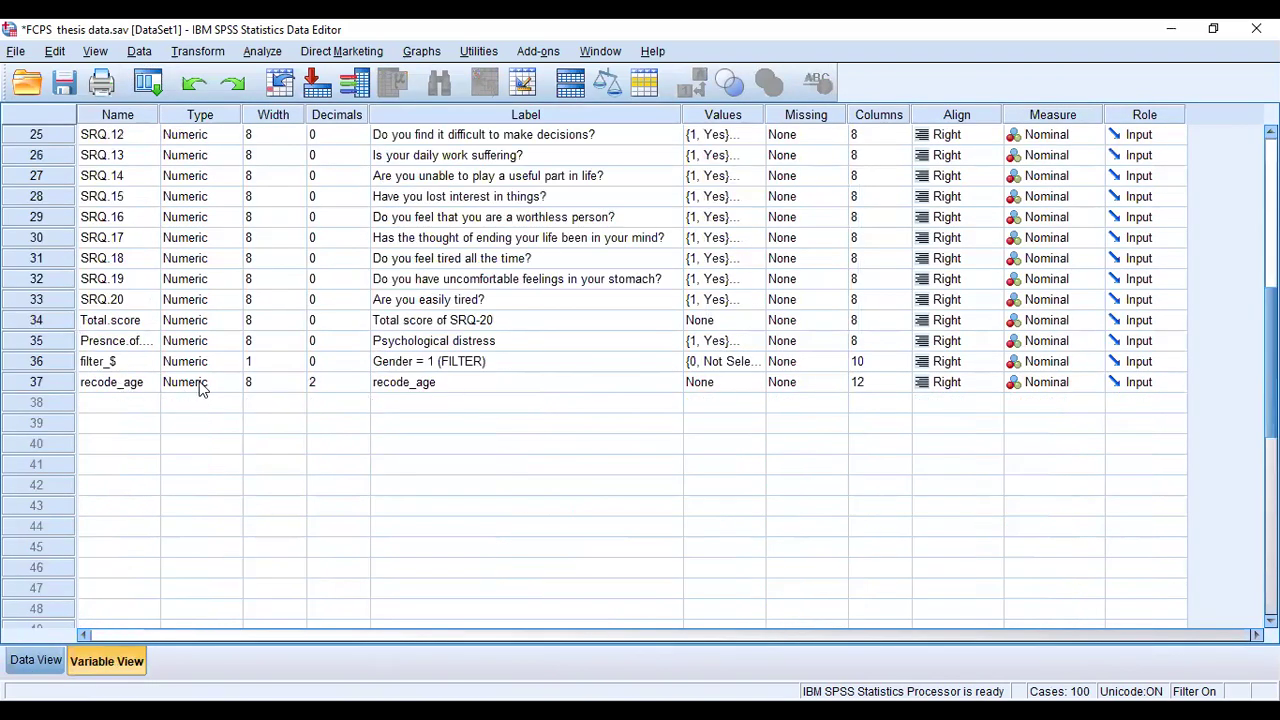
click(728, 386)
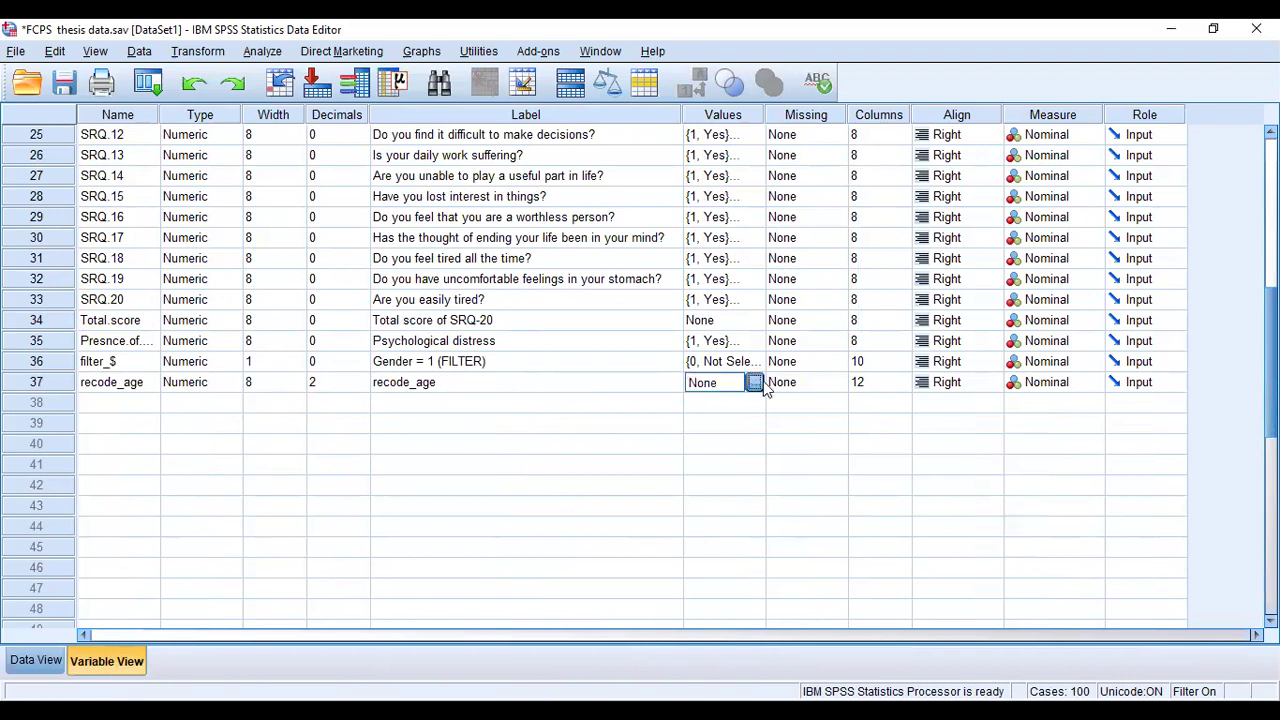
click(755, 383)
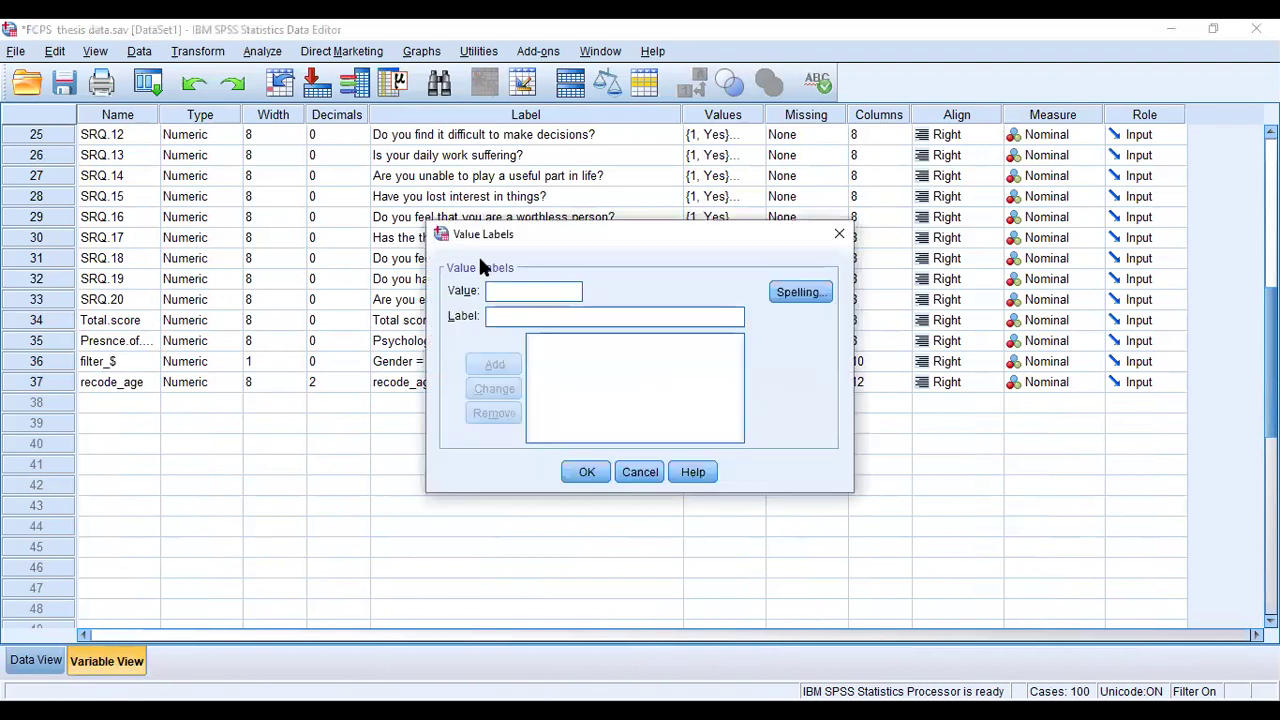
click(836, 237)
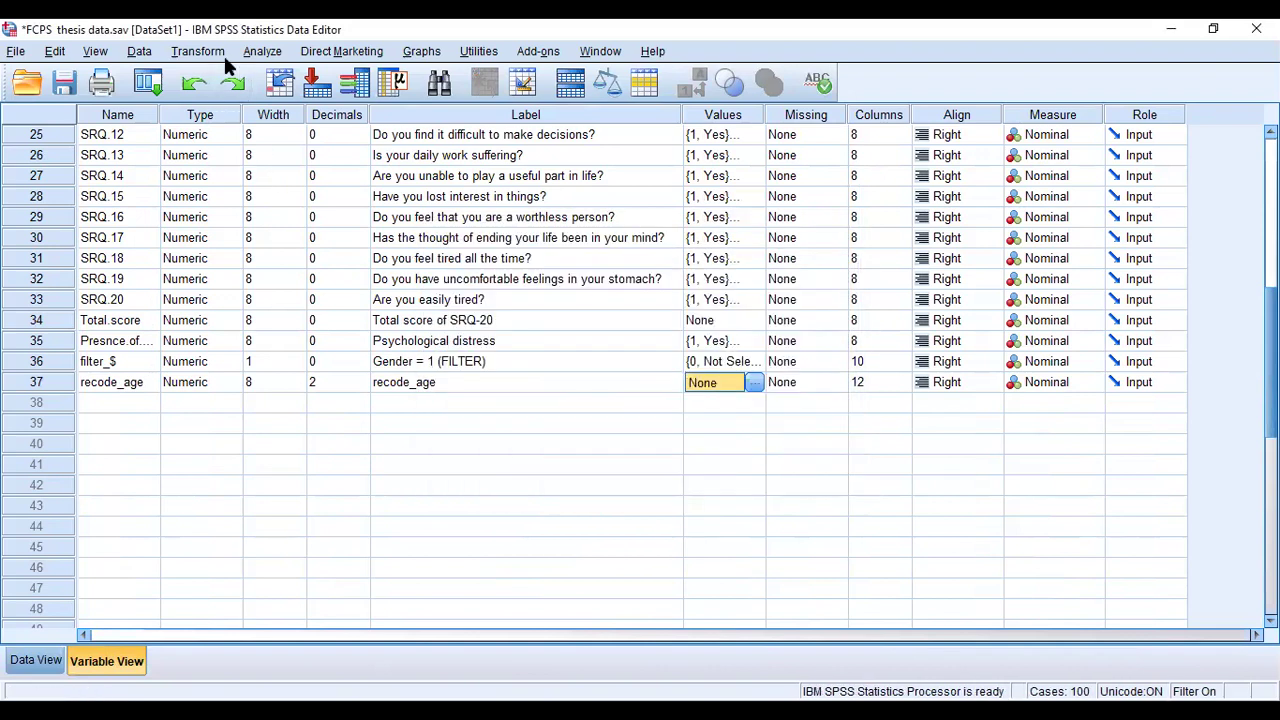
Step: Start a Recode into Same Variables with Age in Years as the variable and open its old and new value definitions
click(208, 52)
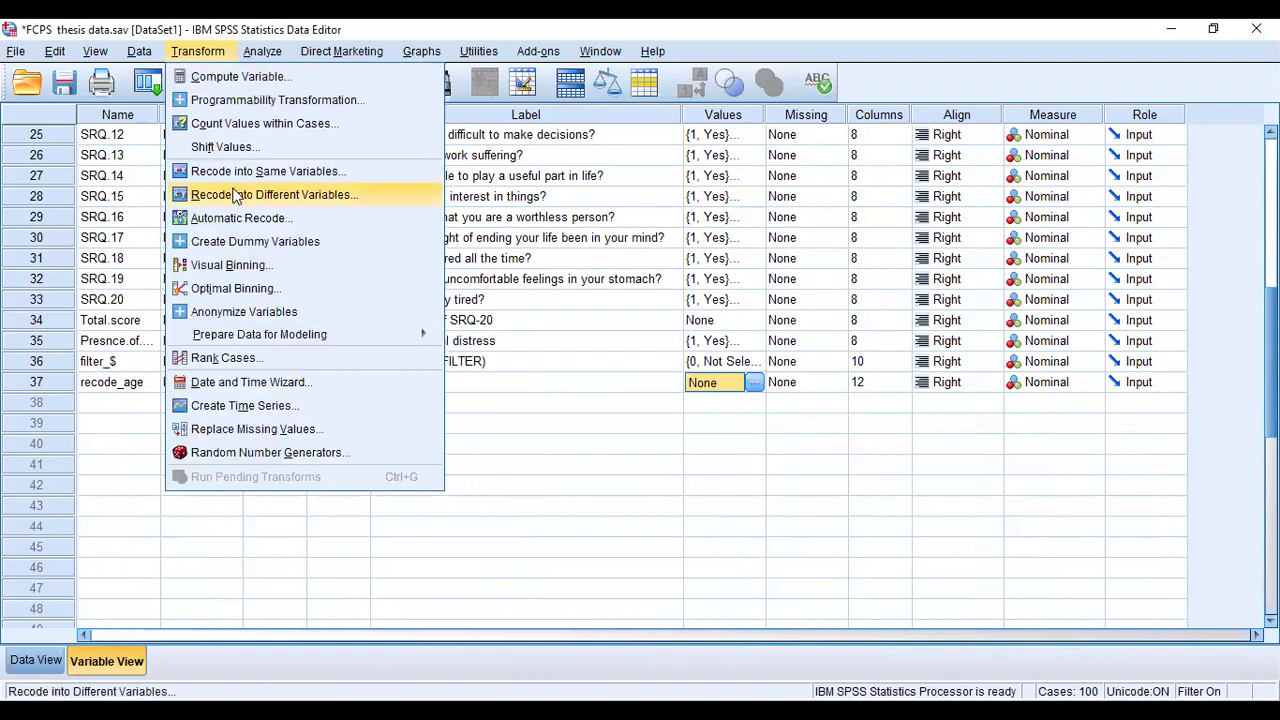
key(Escape)
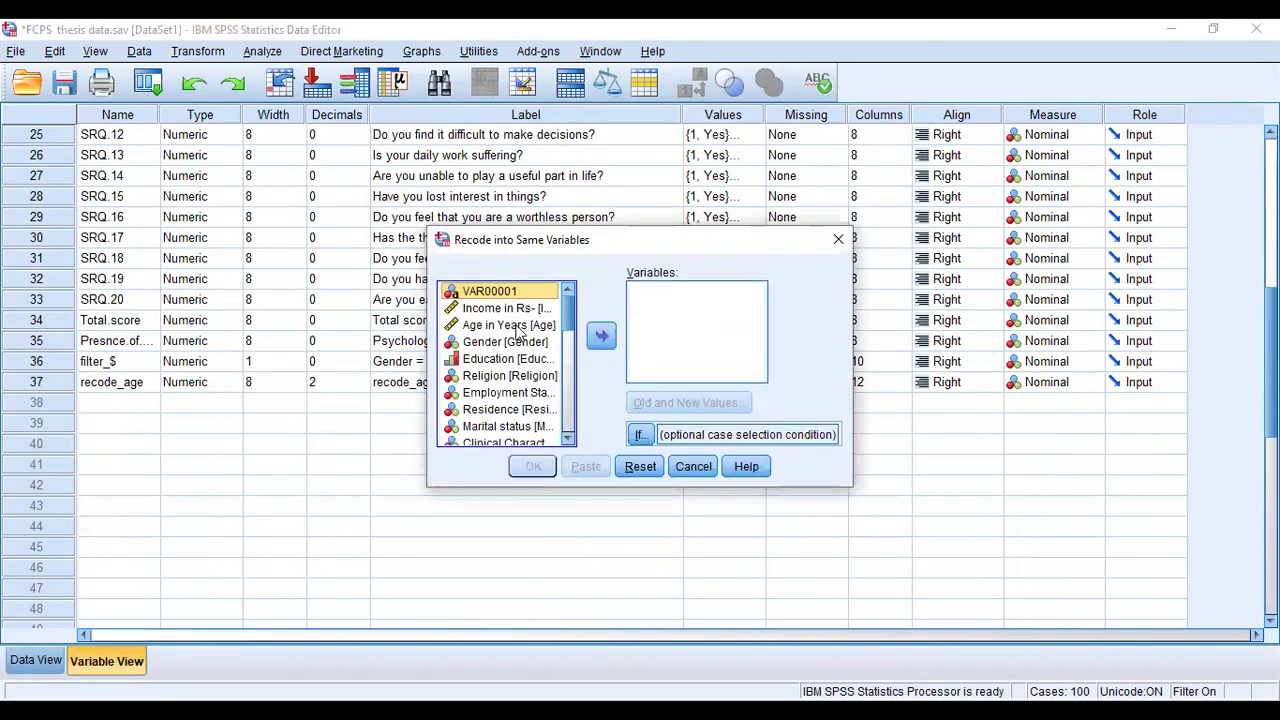
click(515, 326)
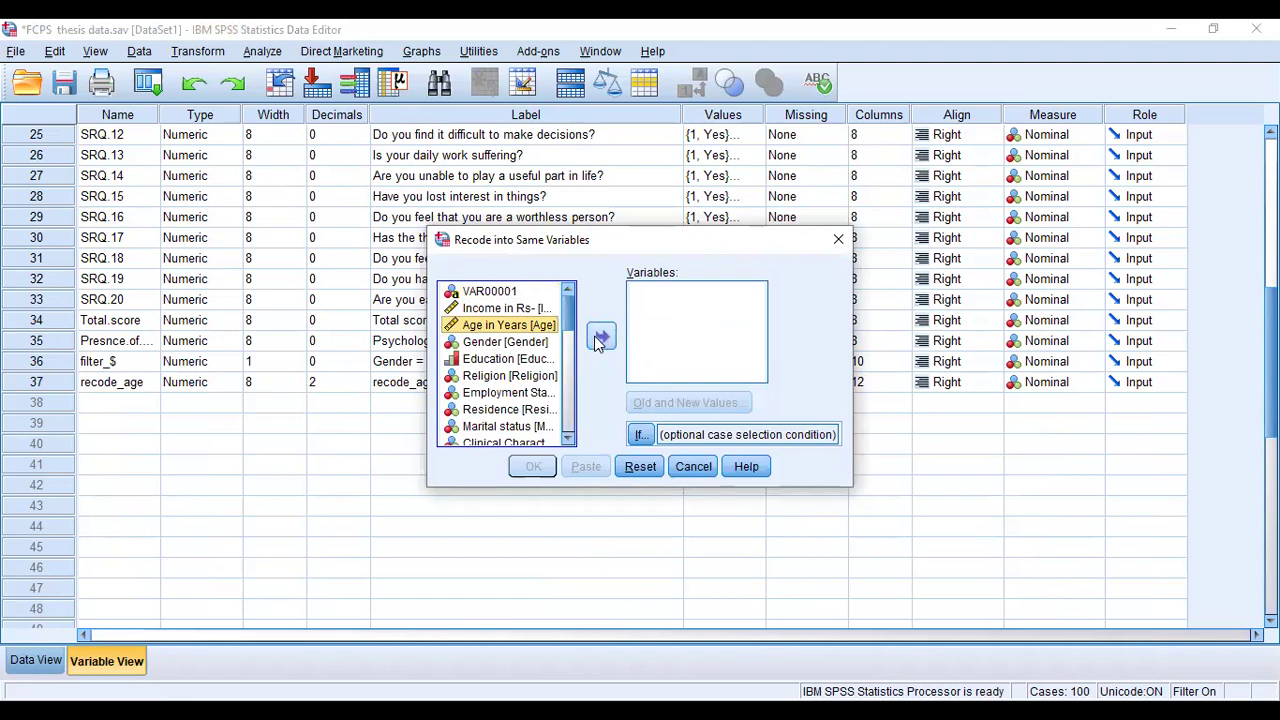
click(599, 339)
click(672, 407)
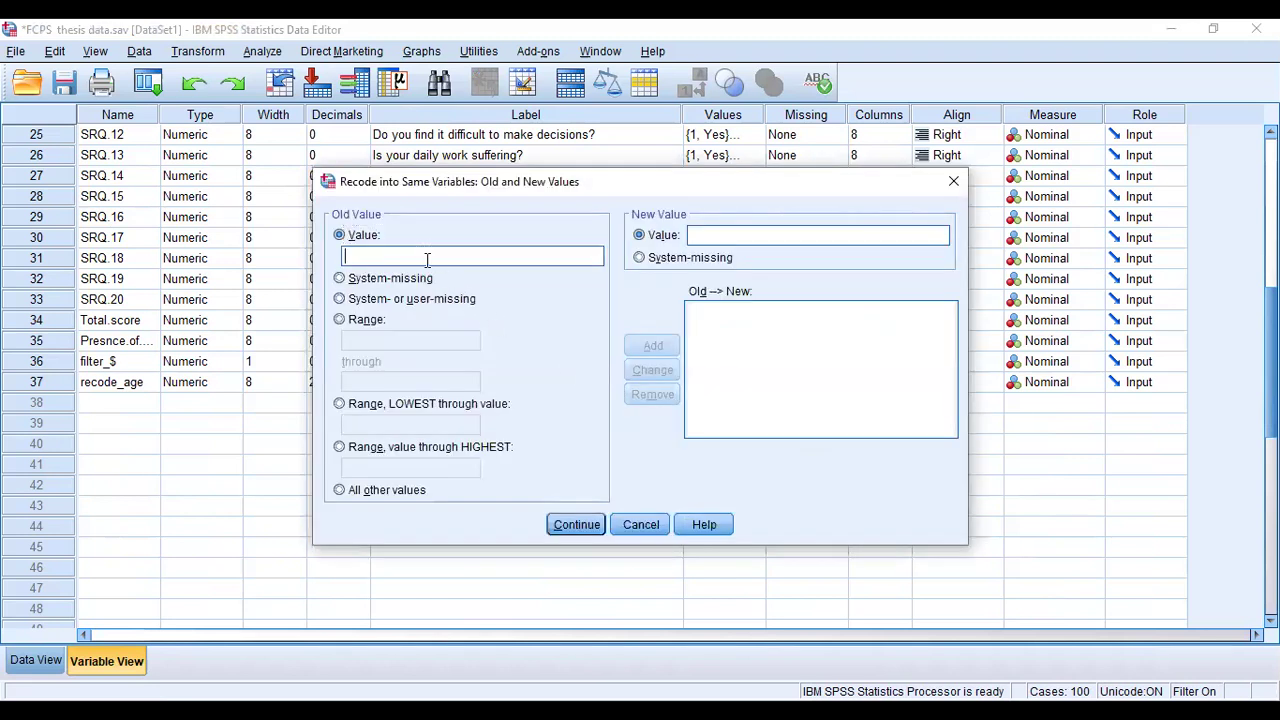
Step: Add a mapping from old value 40 to new value 50, and abandon the same-variable recode without running it
click(427, 259)
text(40)
click(721, 237)
text(50)
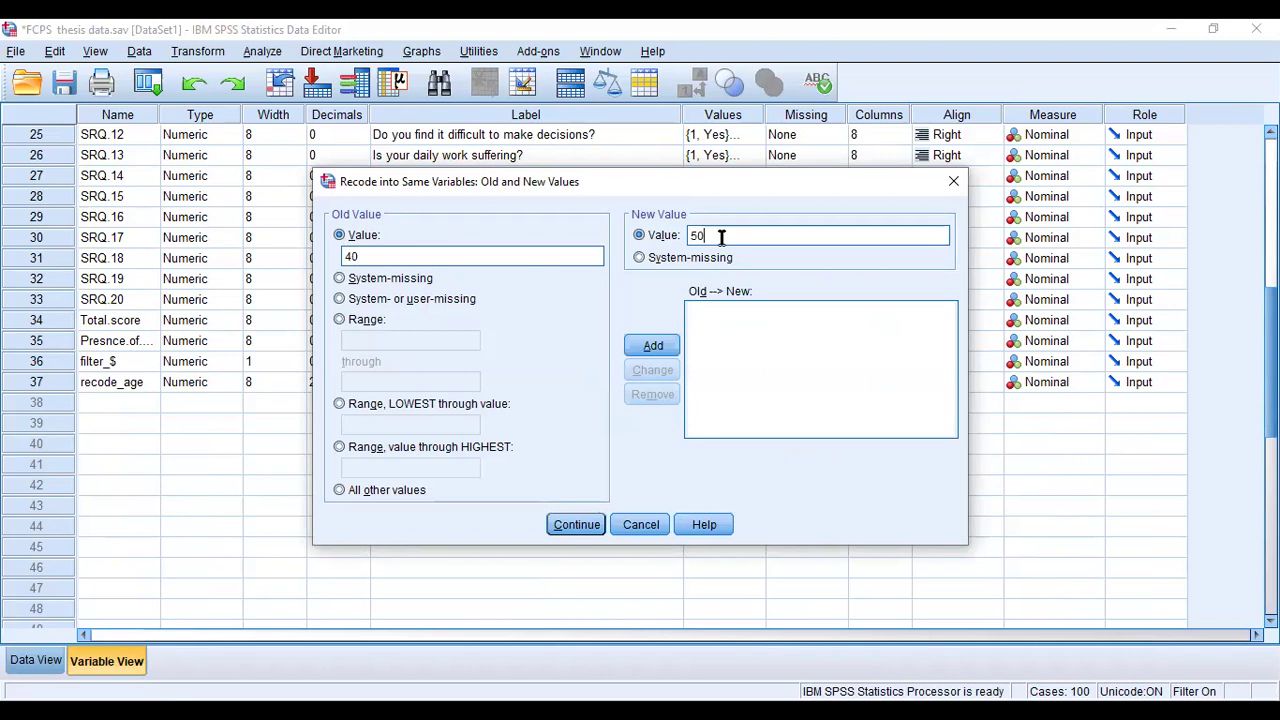
click(652, 347)
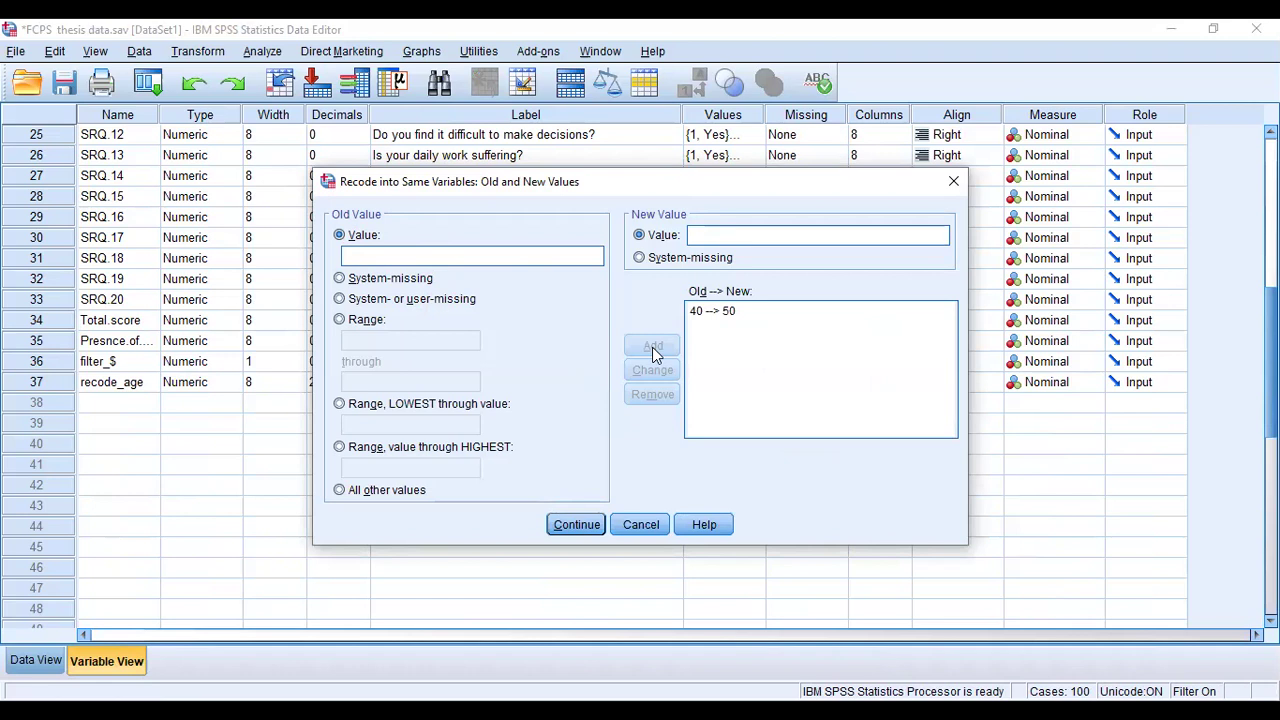
click(953, 184)
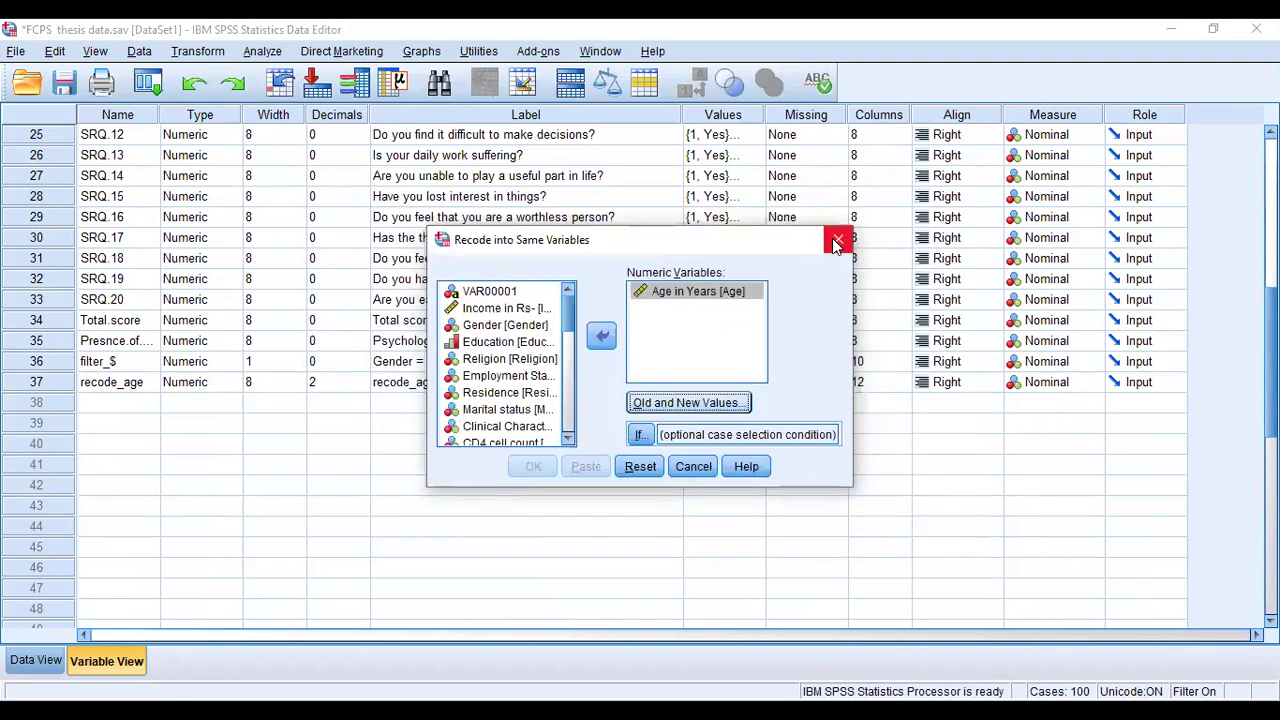
click(838, 240)
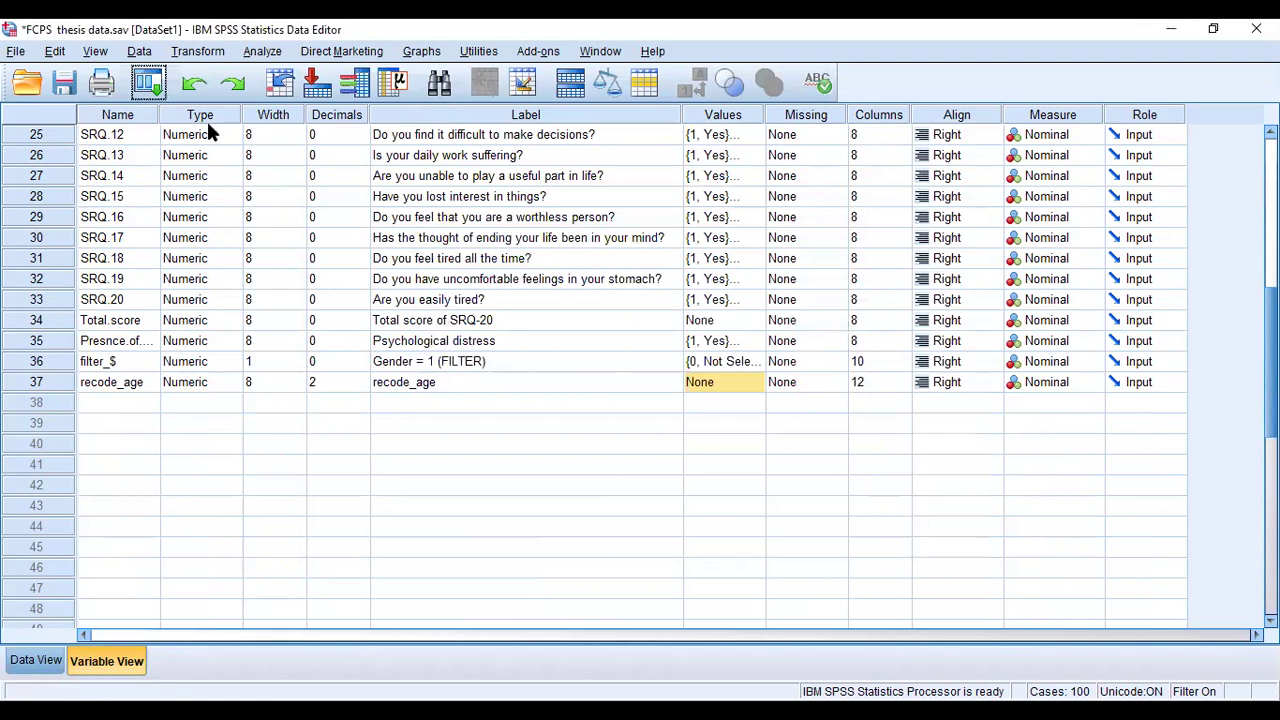
Step: Set up Replace Missing Values for Income in Rs- with the Series mean method, and close it without applying
click(206, 52)
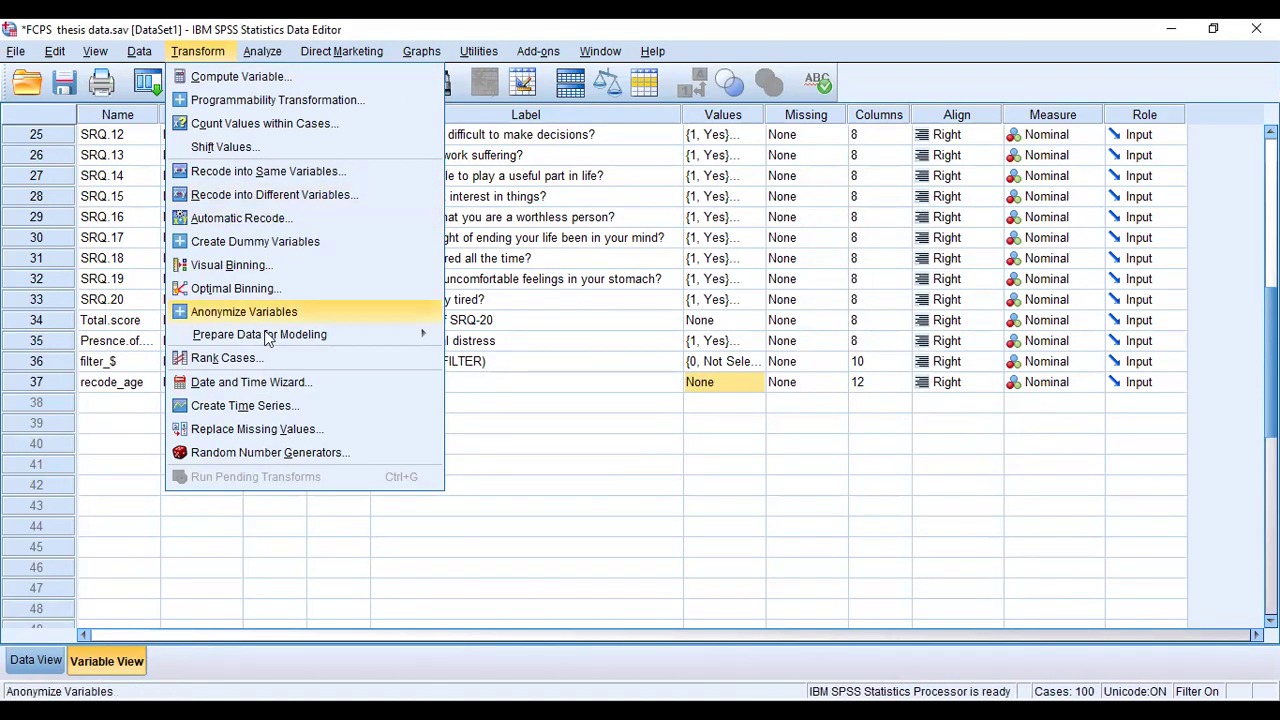
click(256, 429)
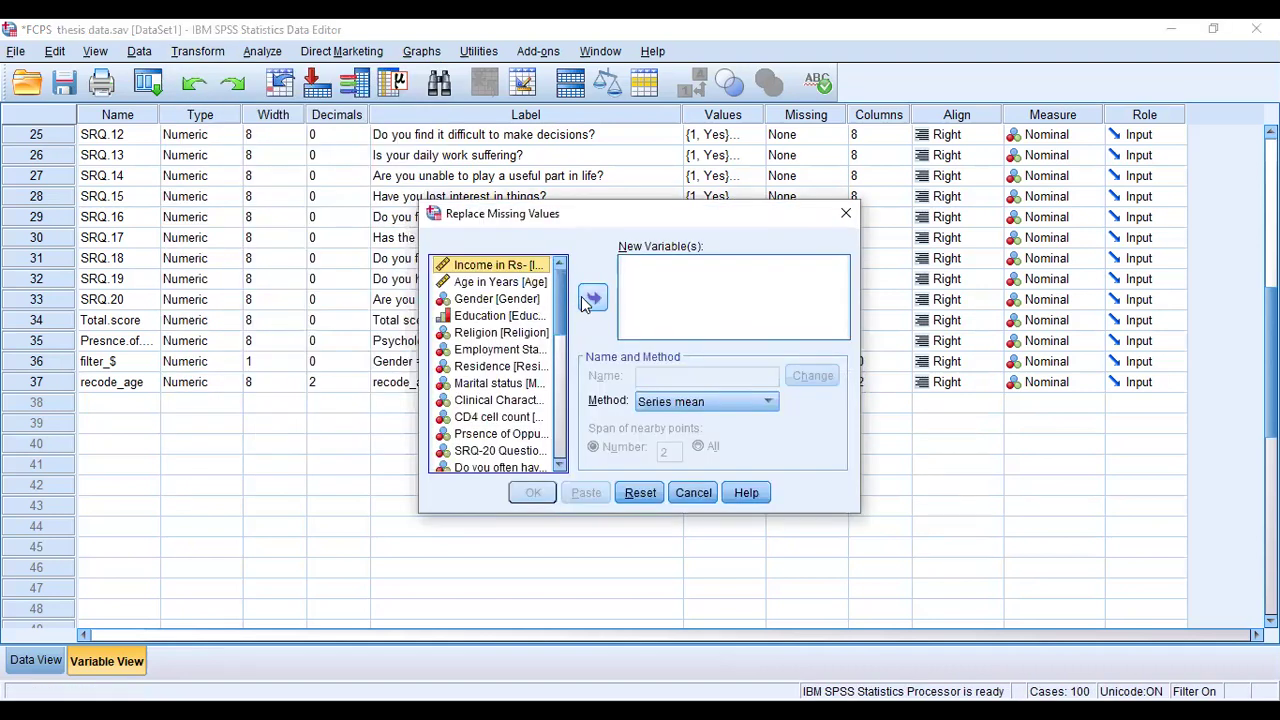
click(591, 299)
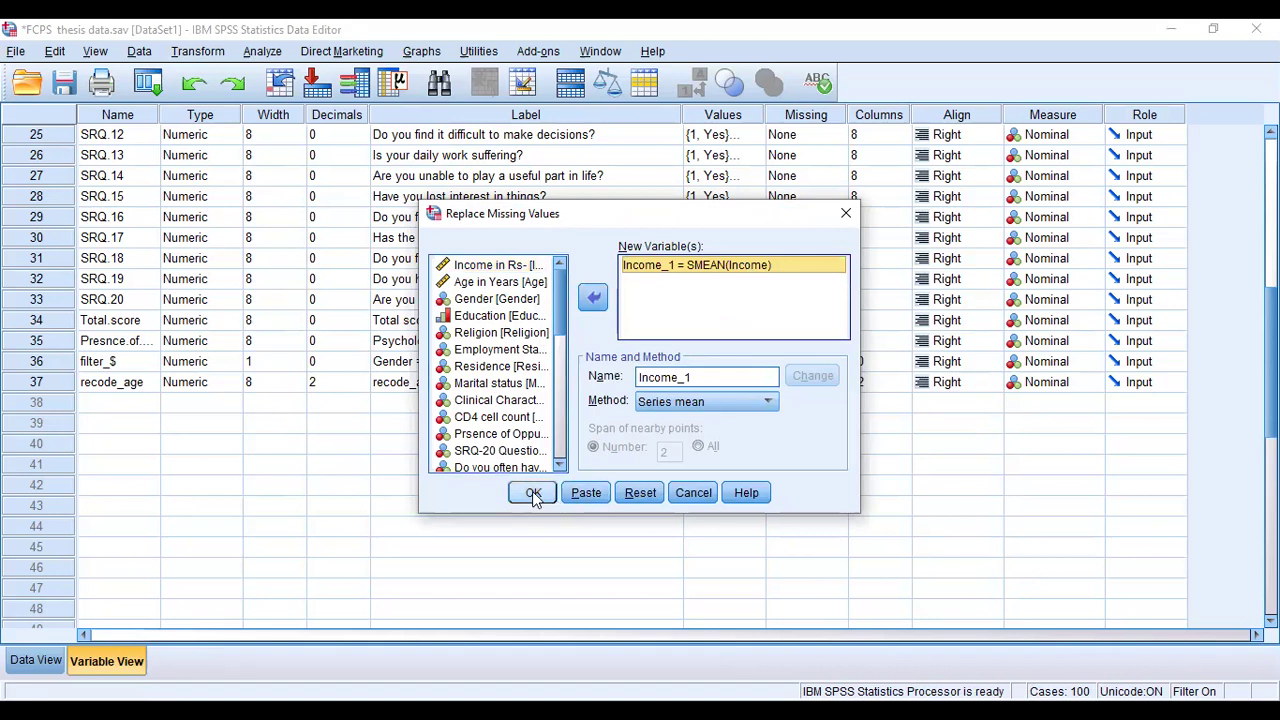
click(846, 214)
click(200, 52)
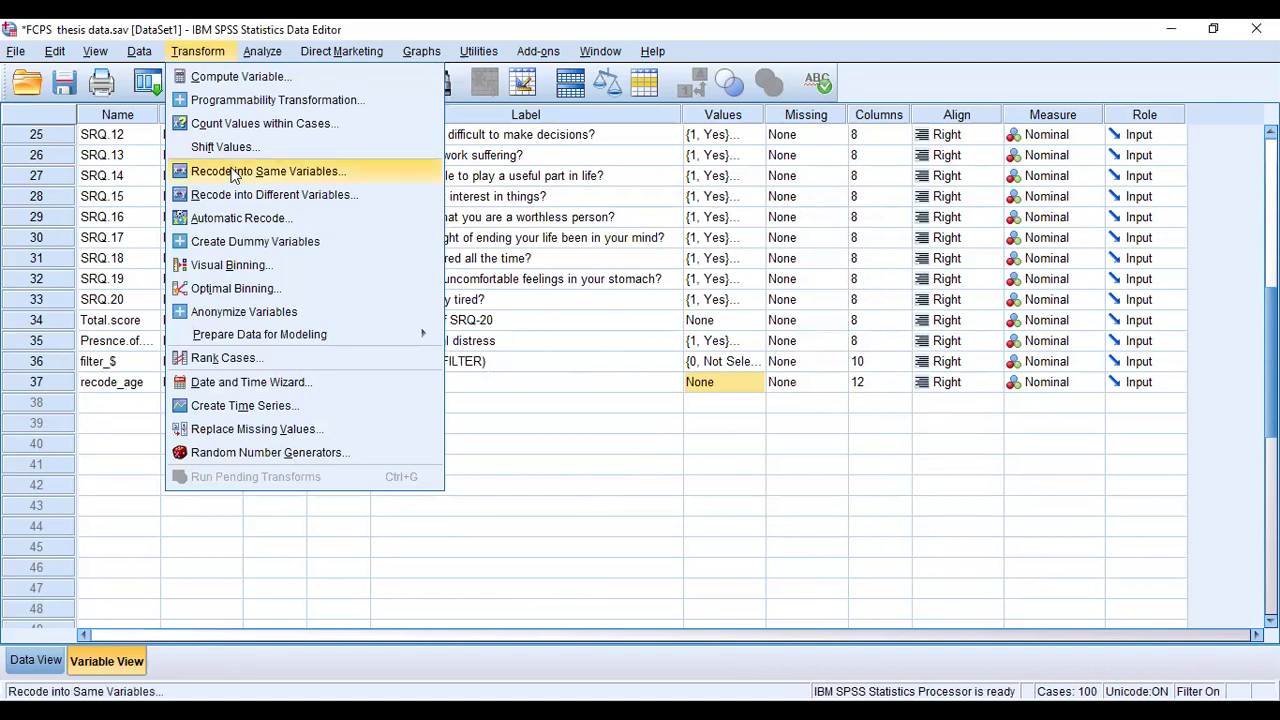
click(521, 464)
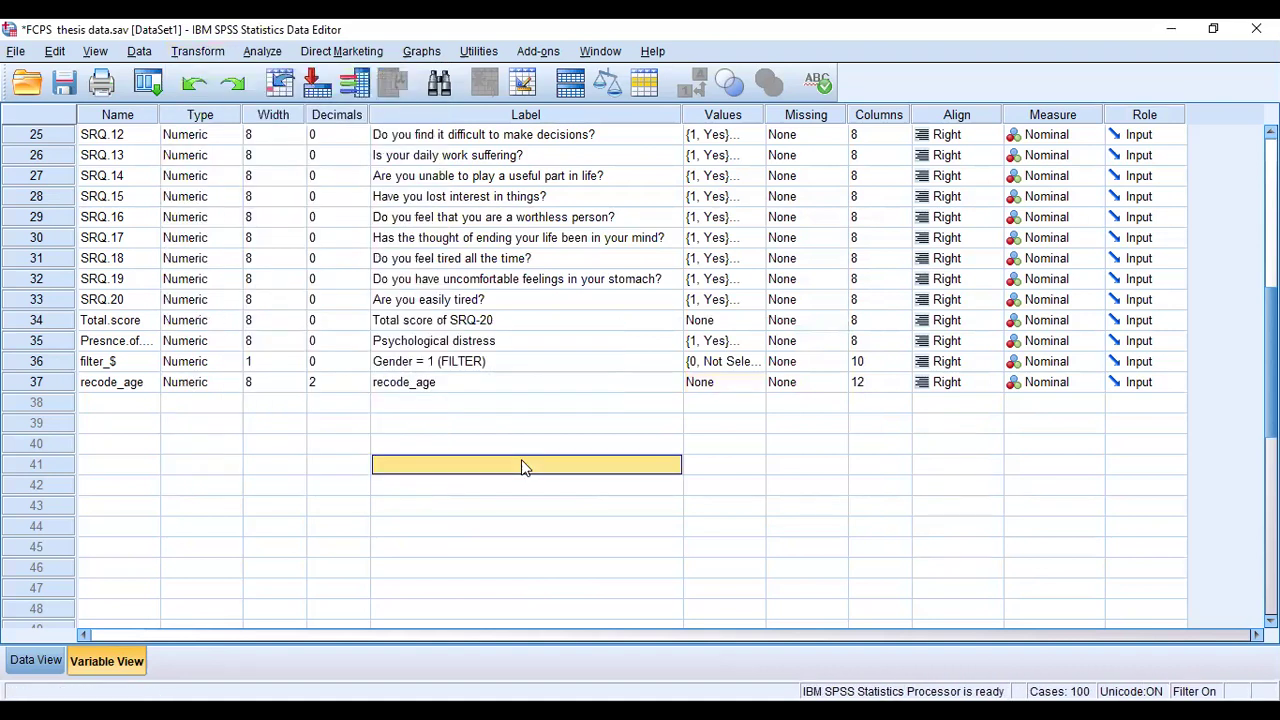
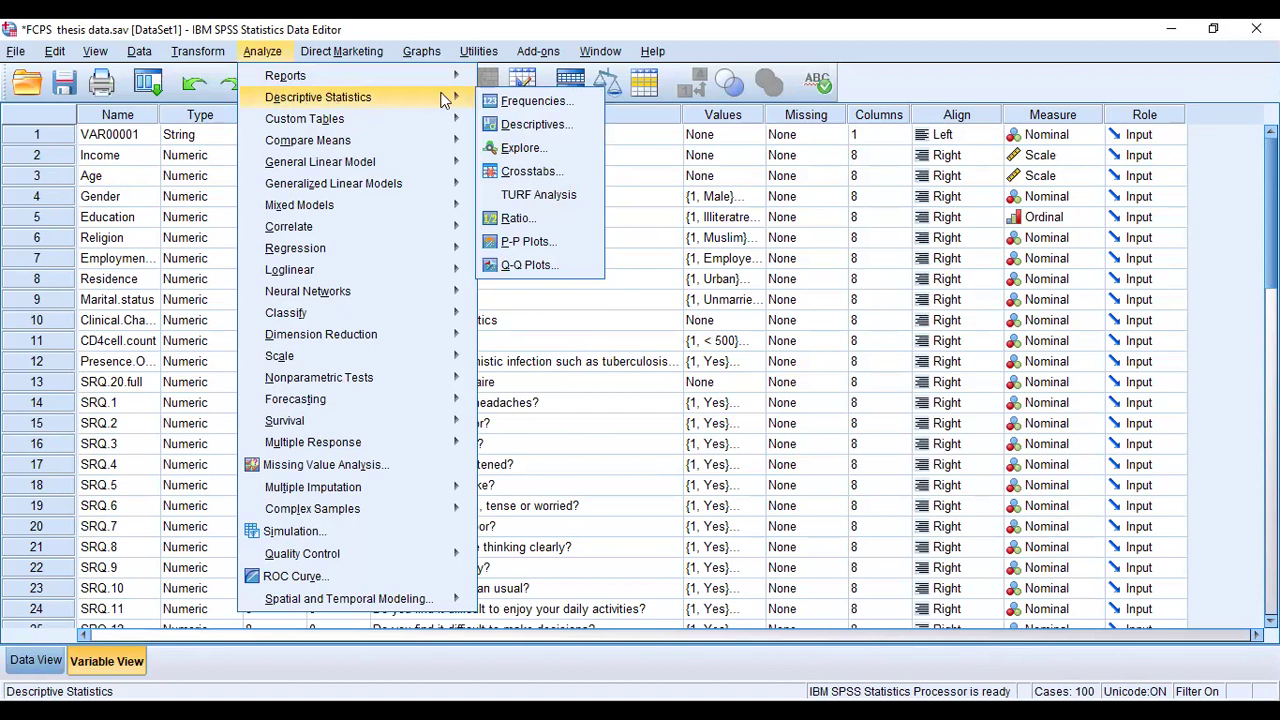
Step: Run a Frequencies analysis with a frequency table for the Gender variable
click(537, 104)
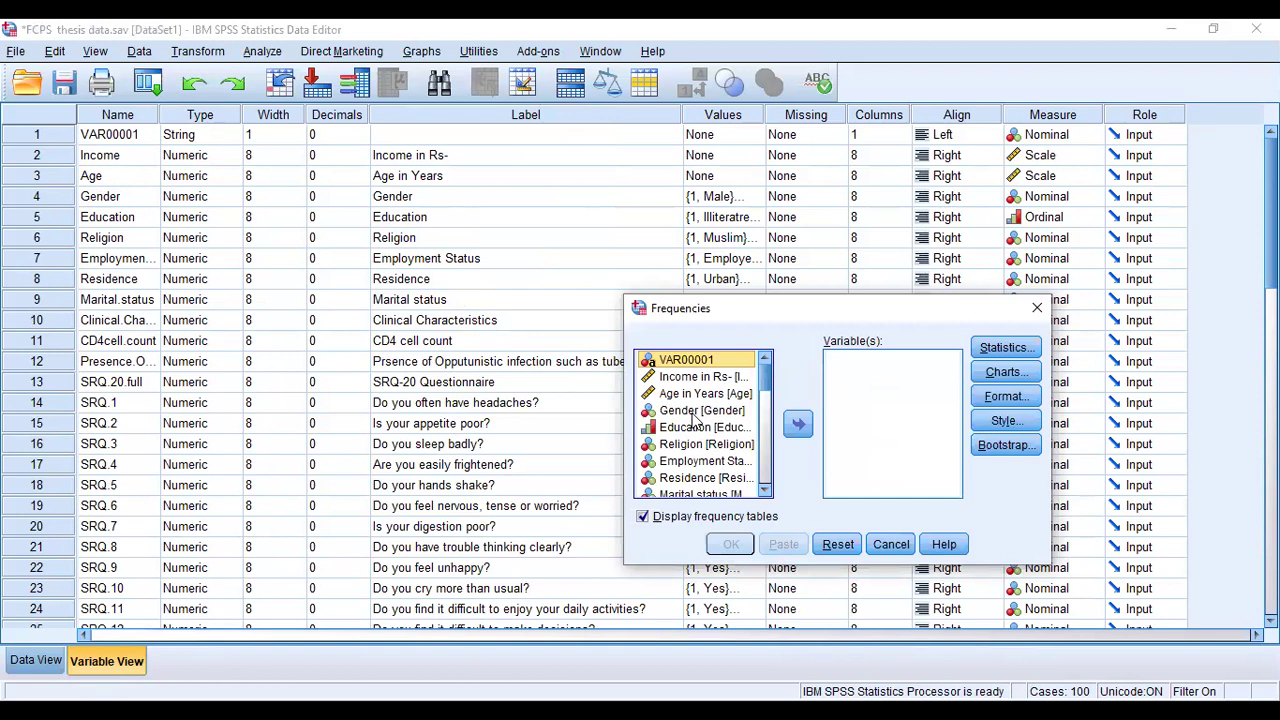
click(700, 411)
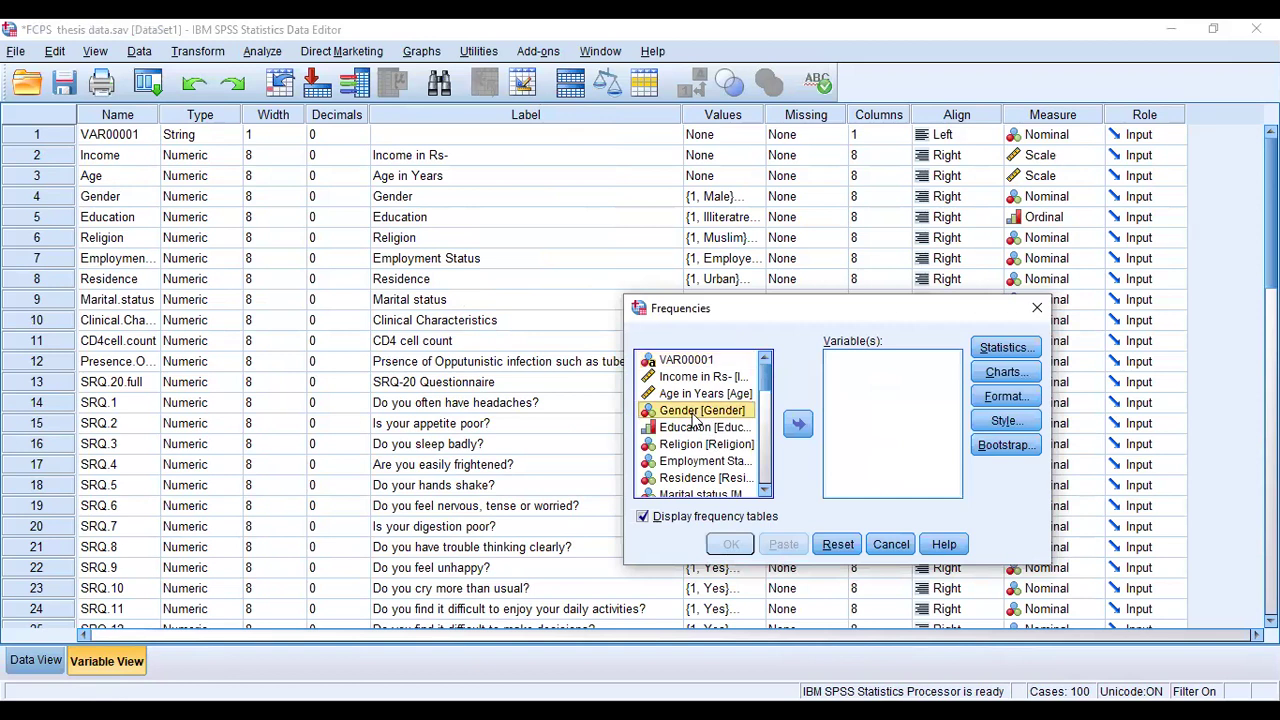
click(800, 425)
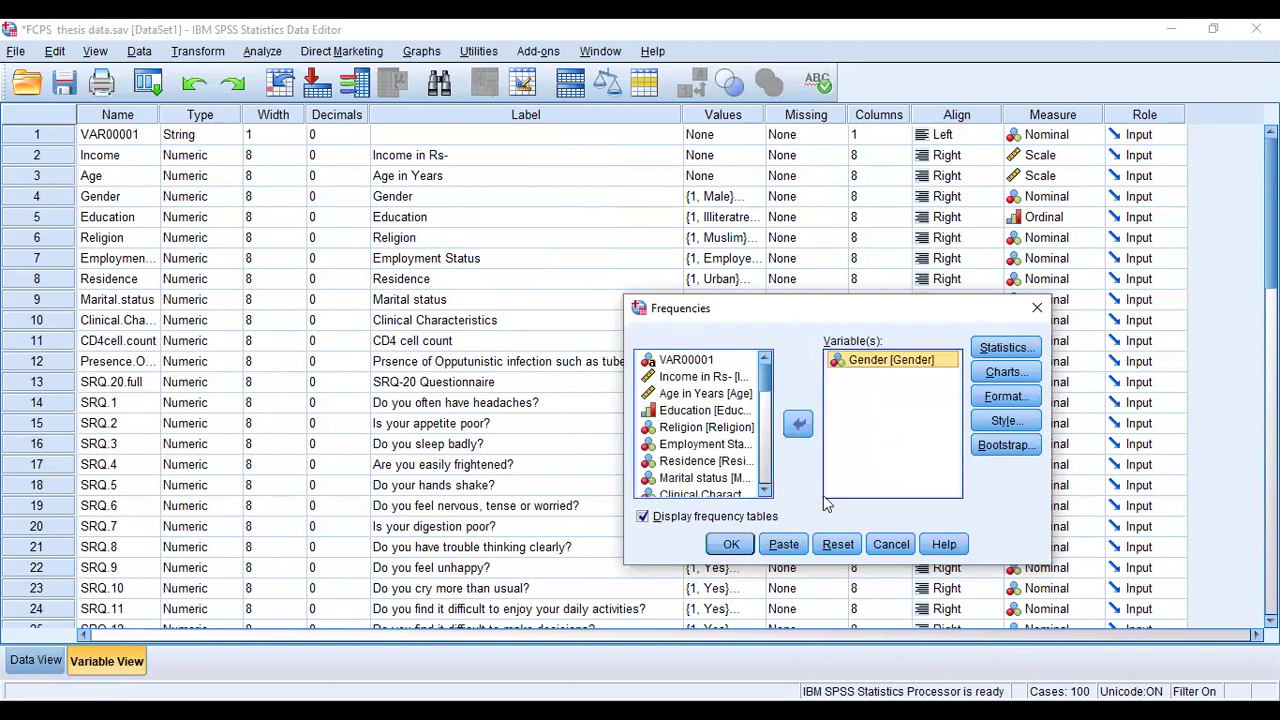
click(732, 543)
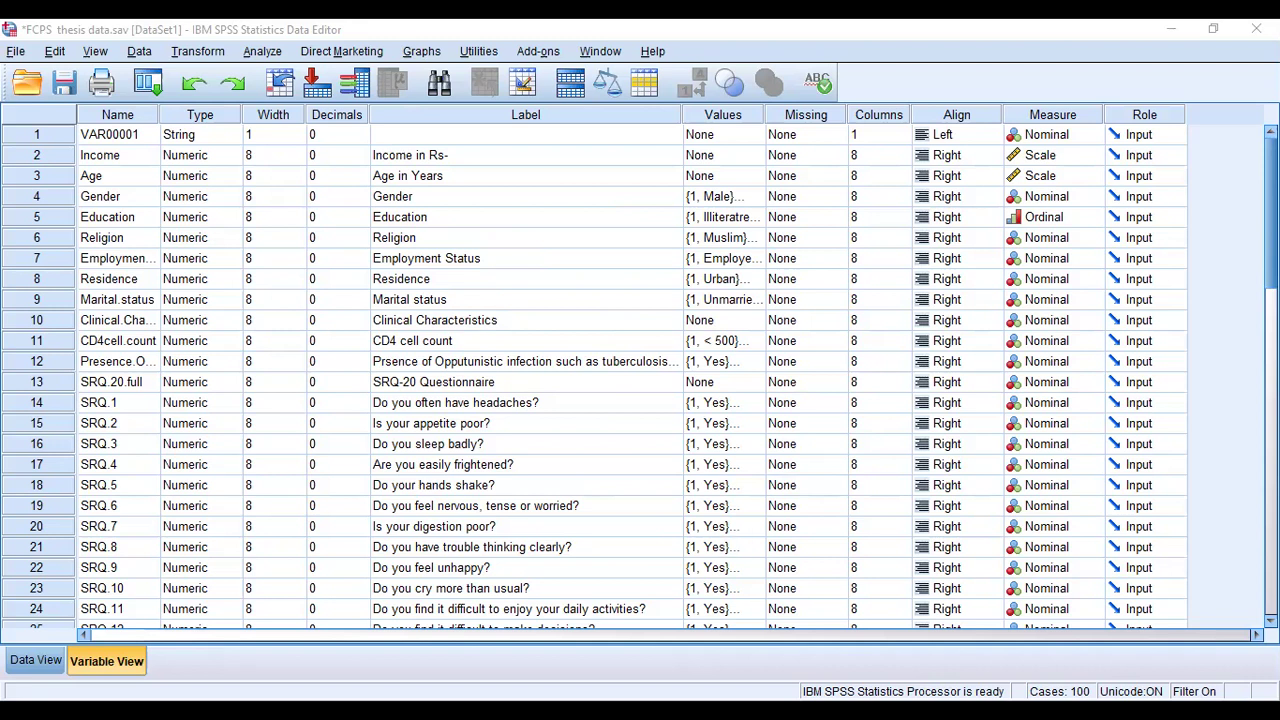
Step: Remove the Gender = 1 case filter by setting Select Cases to use all cases
click(139, 51)
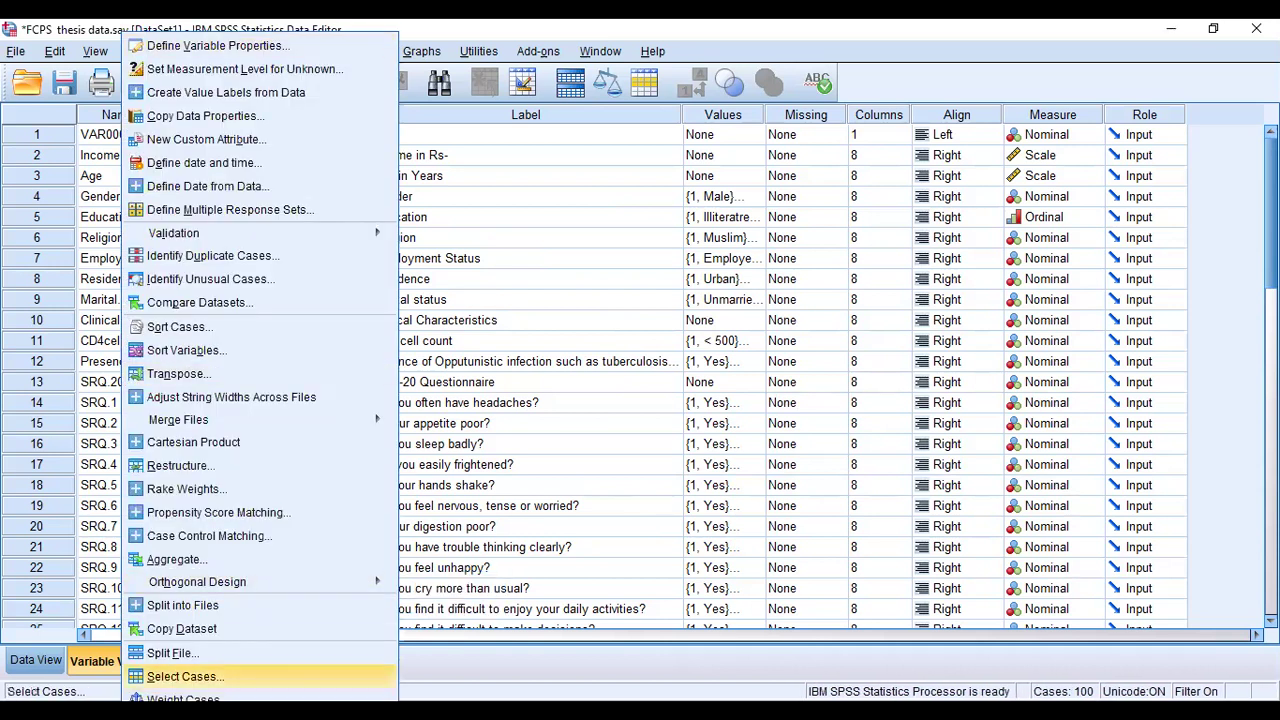
click(185, 676)
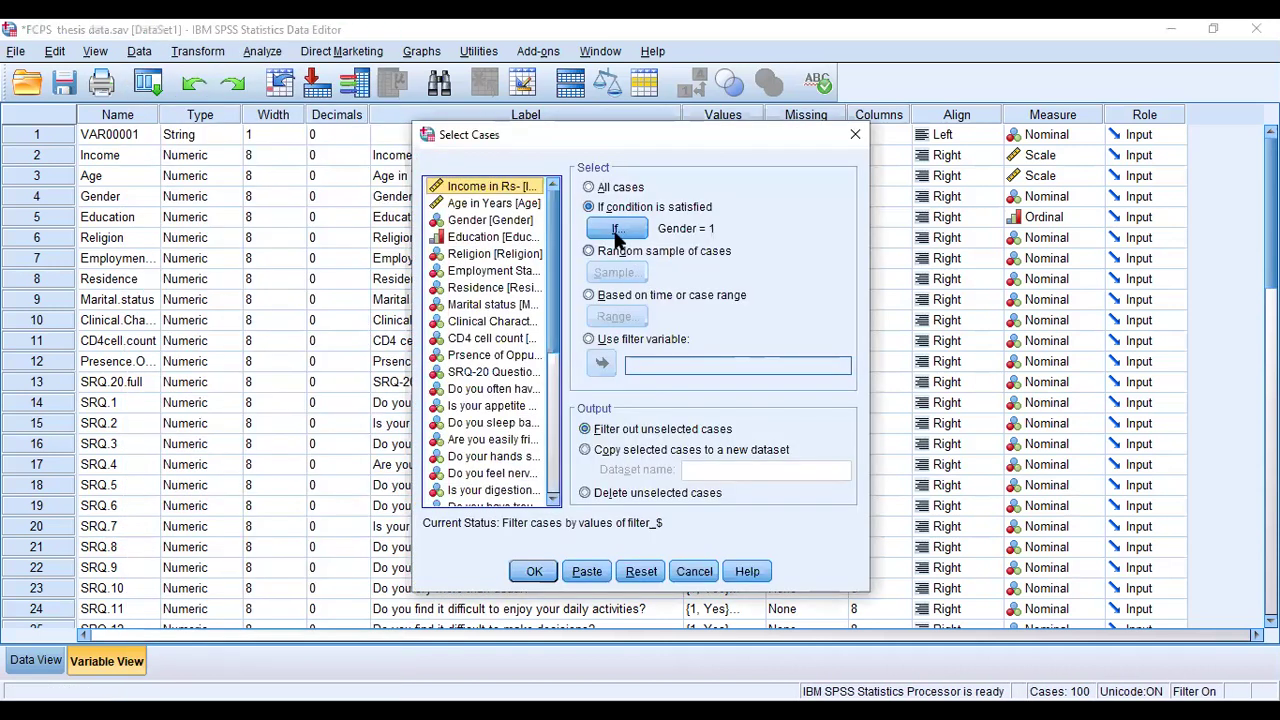
click(589, 187)
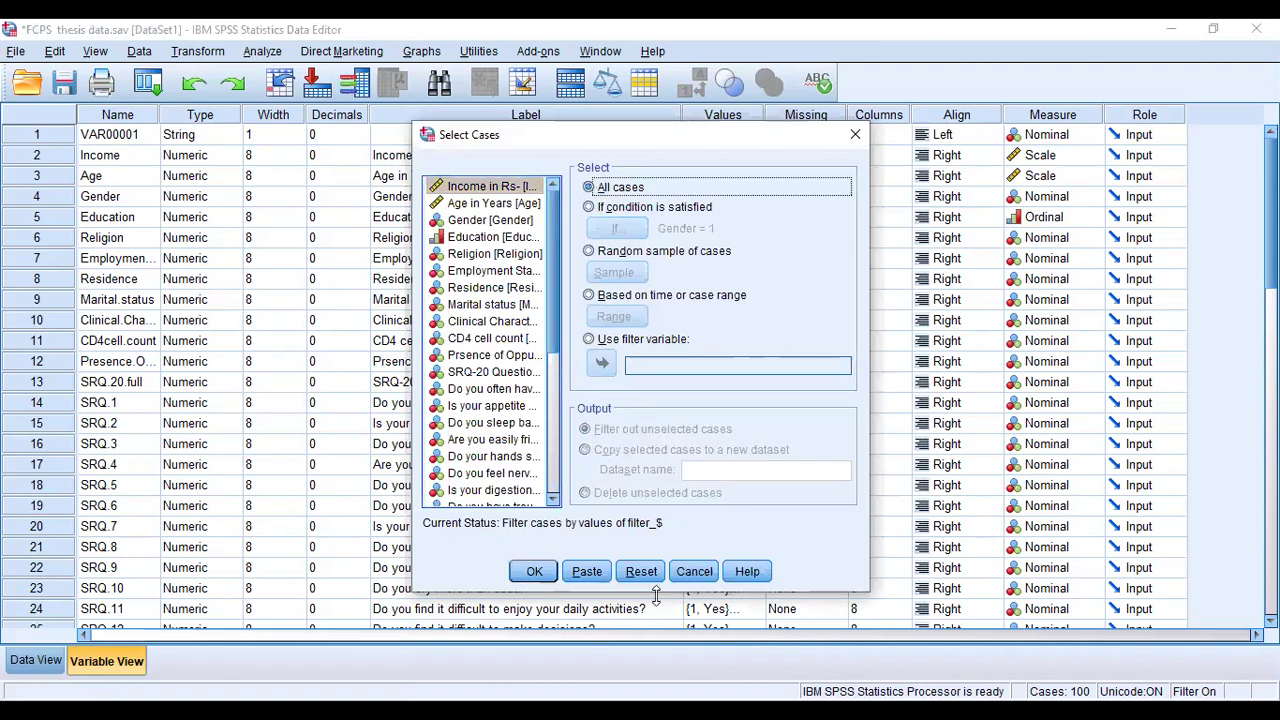
click(540, 578)
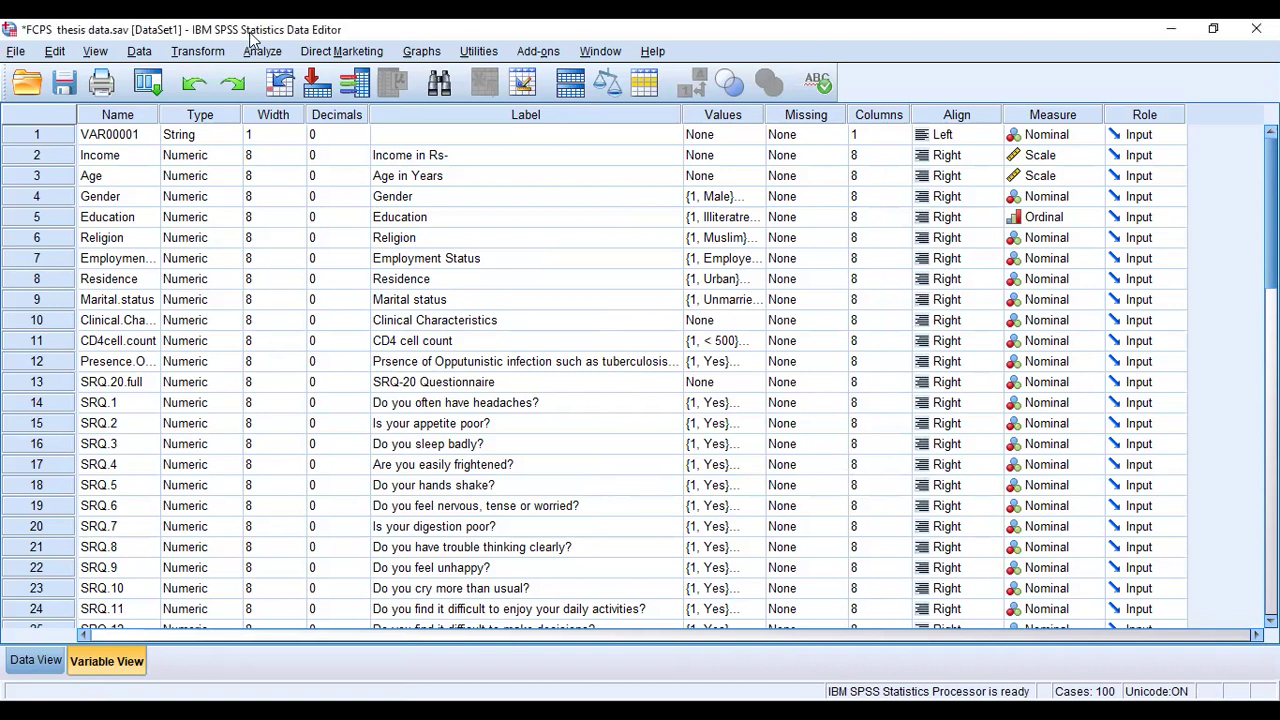
Step: Create a simple bar chart summarizing groups of cases, with Education on the category axis and bars representing N of cases
click(262, 52)
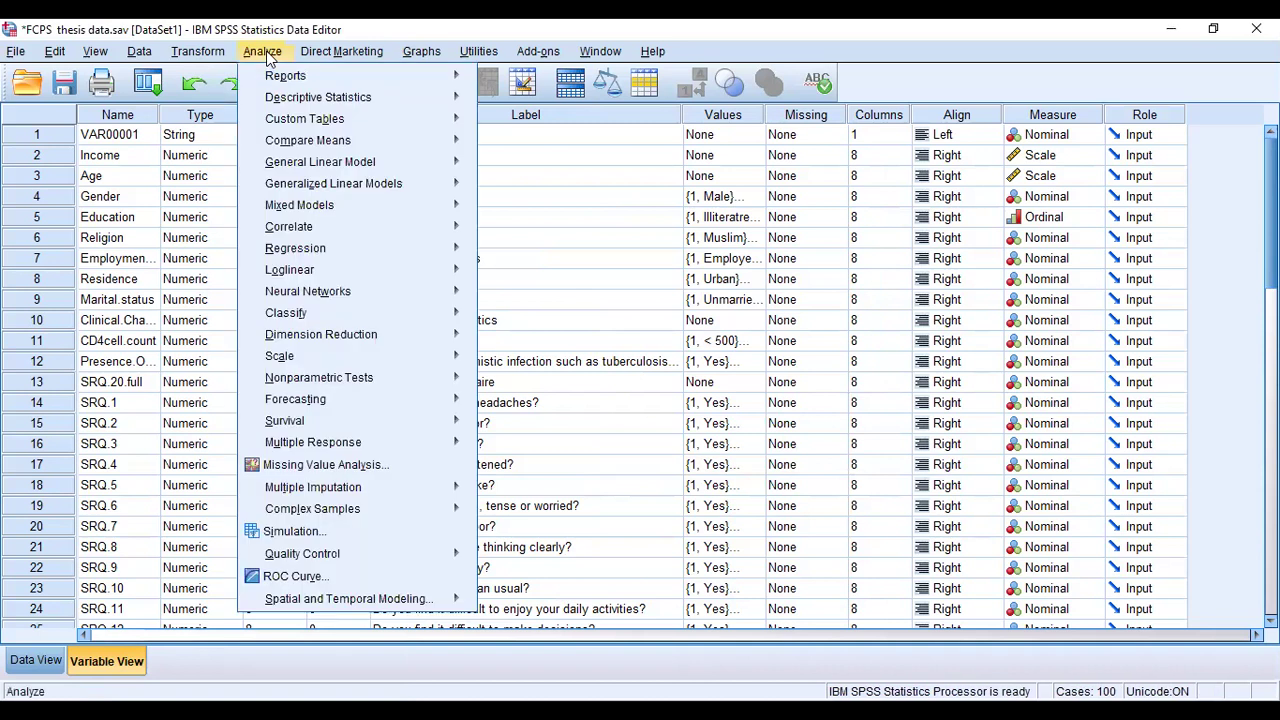
mouse_move(428, 55)
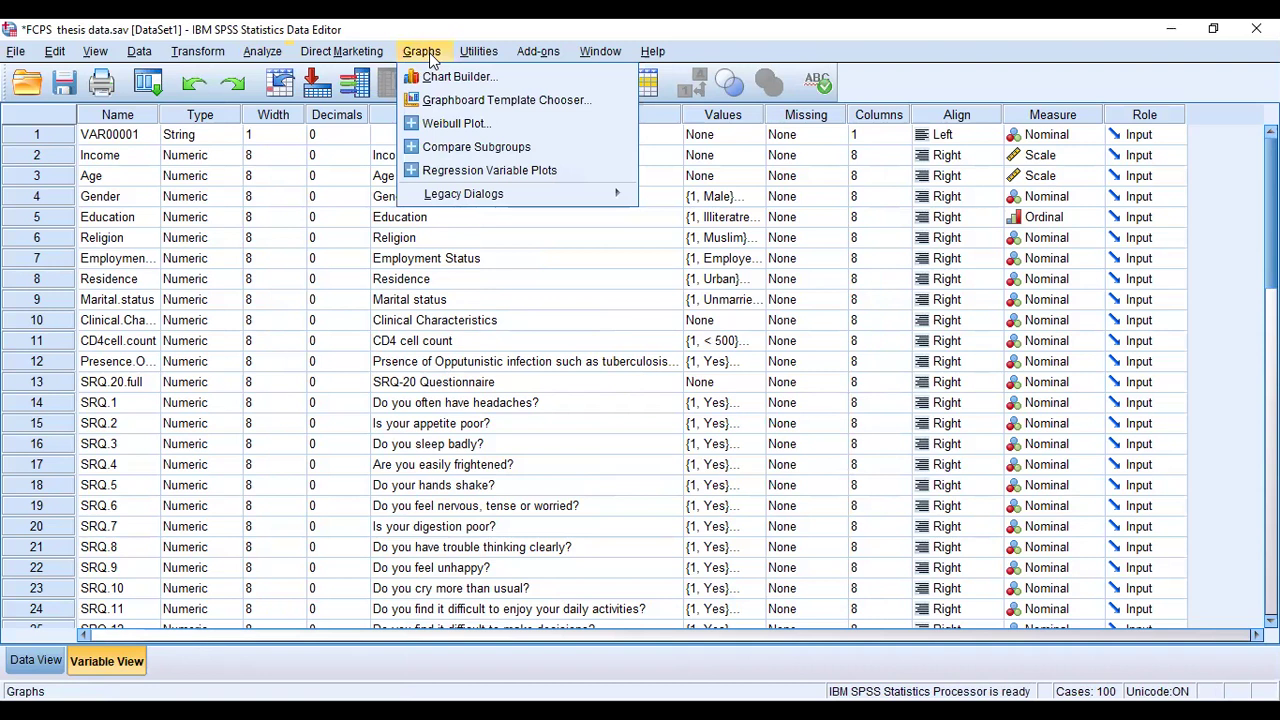
mouse_move(445, 192)
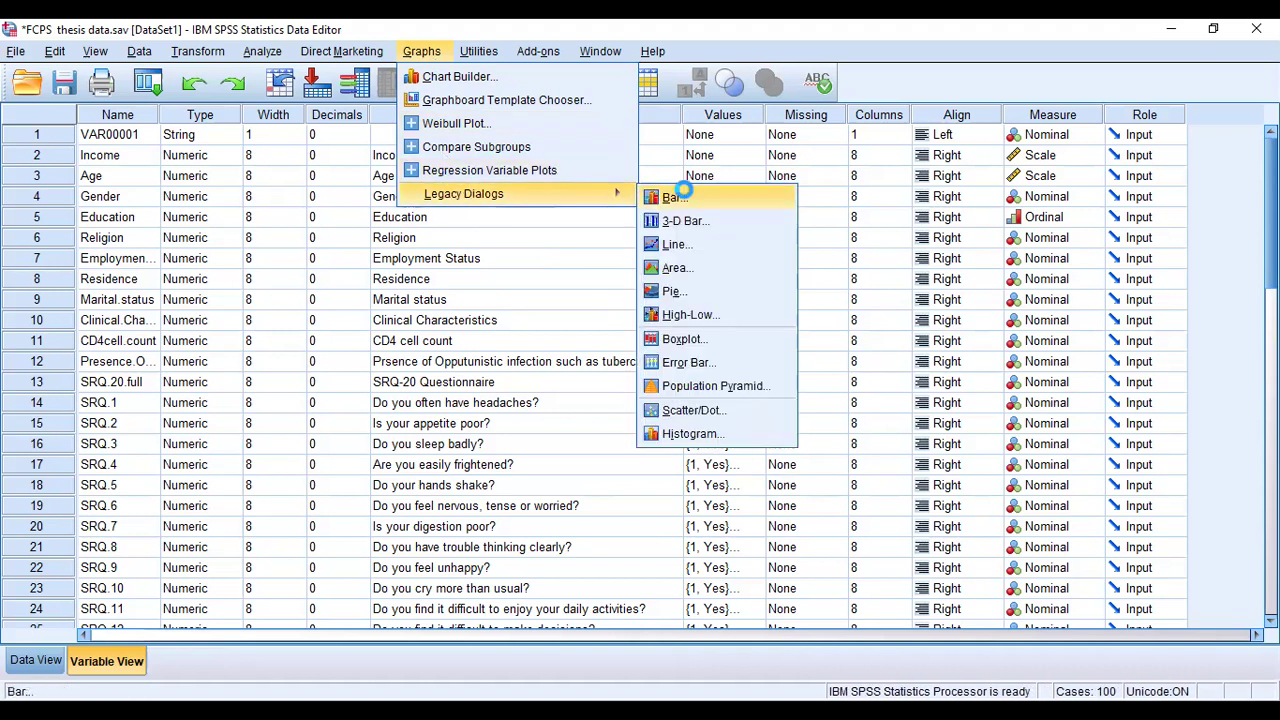
click(686, 198)
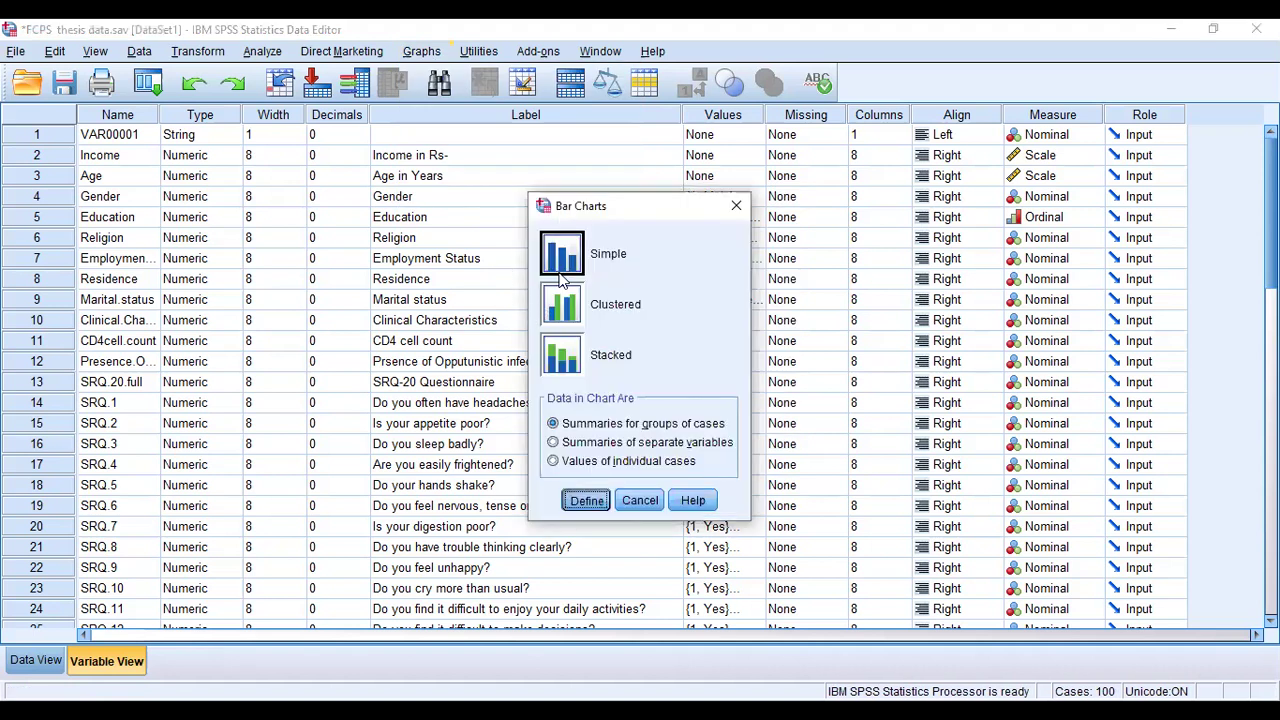
double_click(559, 274)
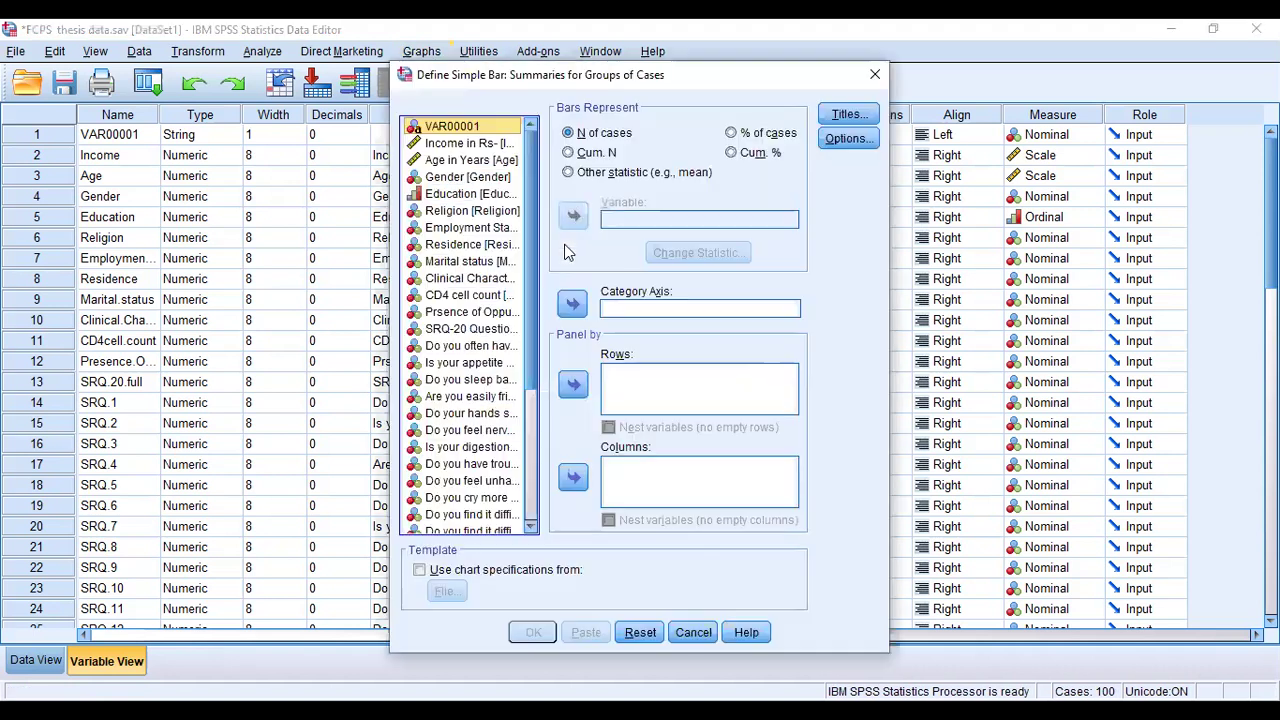
click(458, 196)
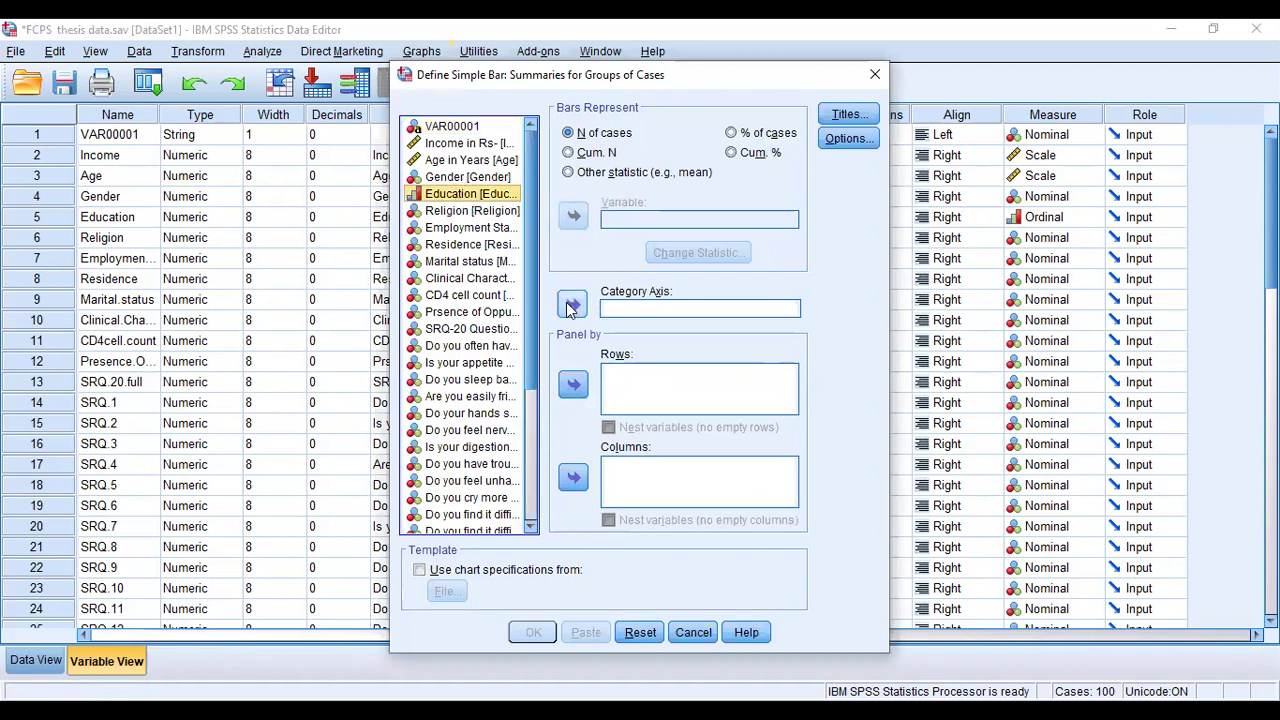
click(572, 305)
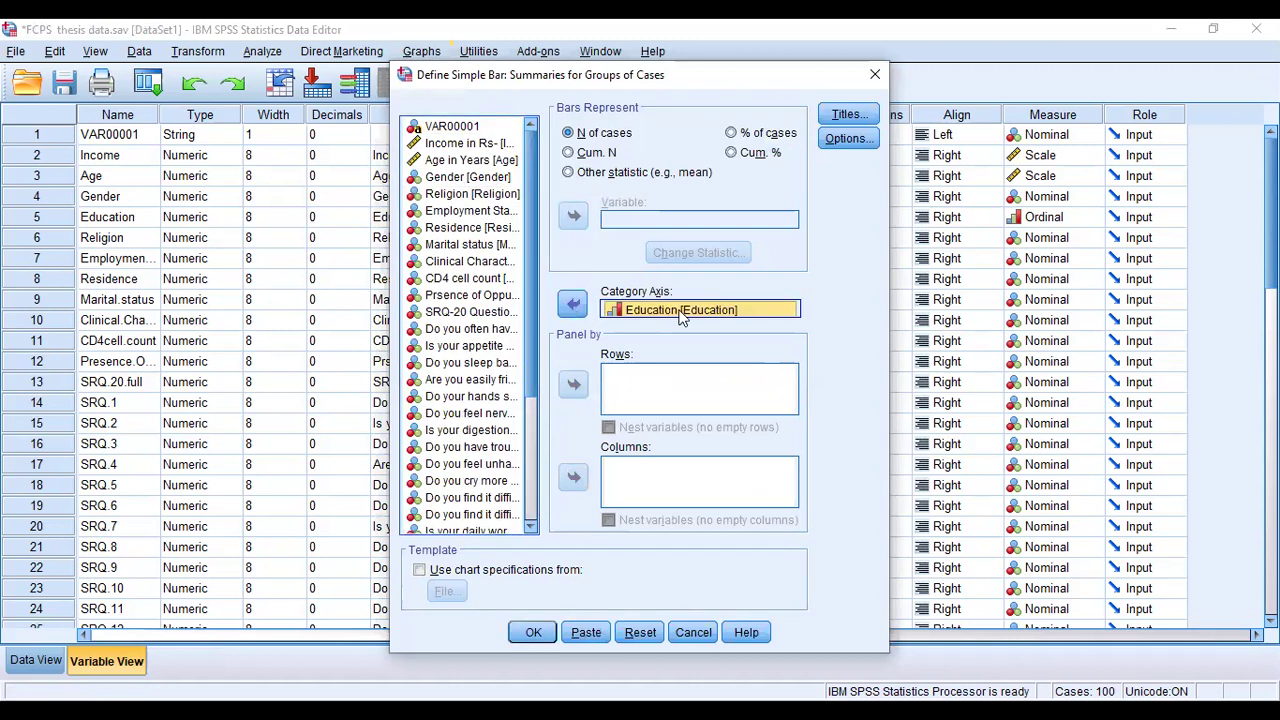
click(533, 634)
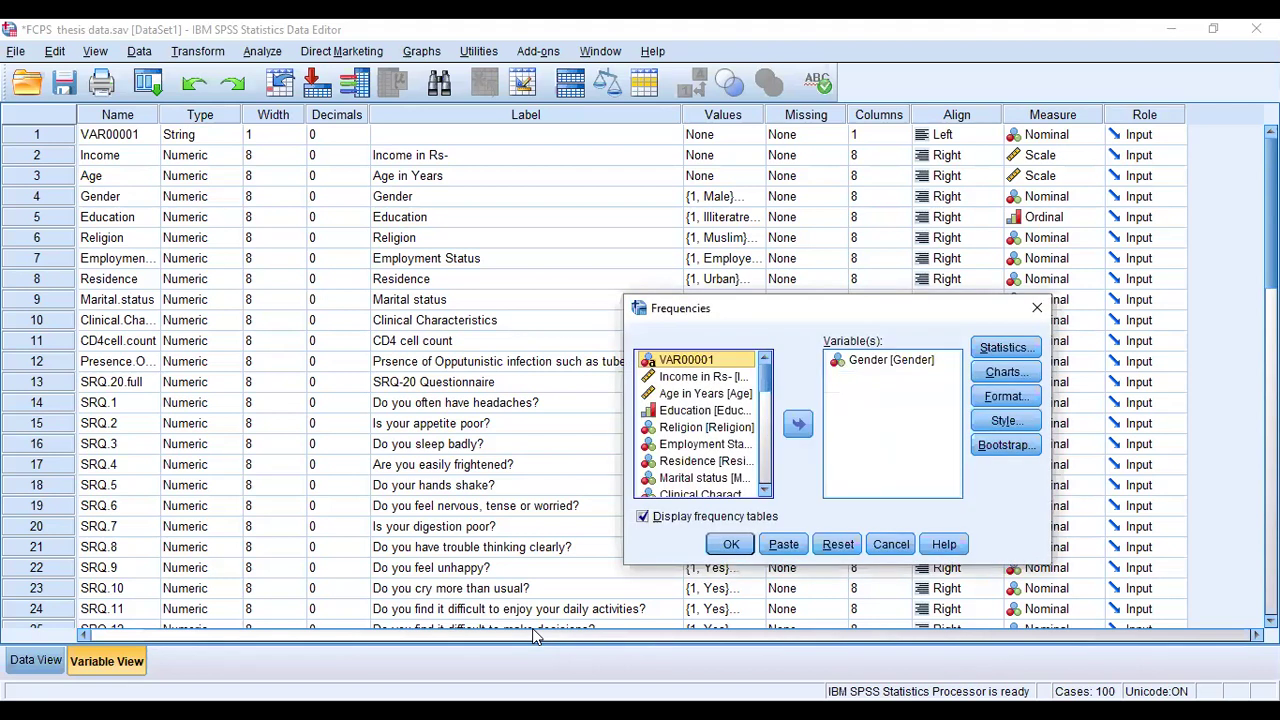
Step: Add Religion to the Frequencies variables alongside Gender and run the analysis
key(Down)
key(Down)
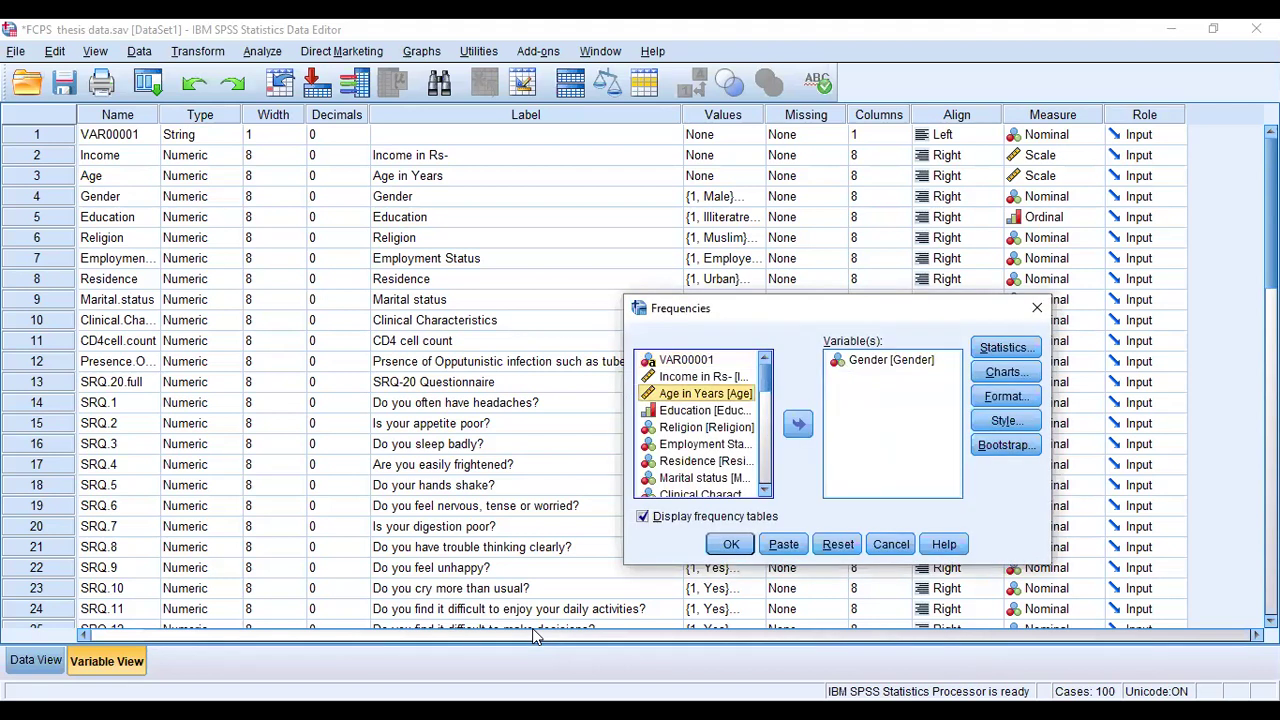
key(Down)
key(Down)
key(Tab)
key(space)
key(Tab)
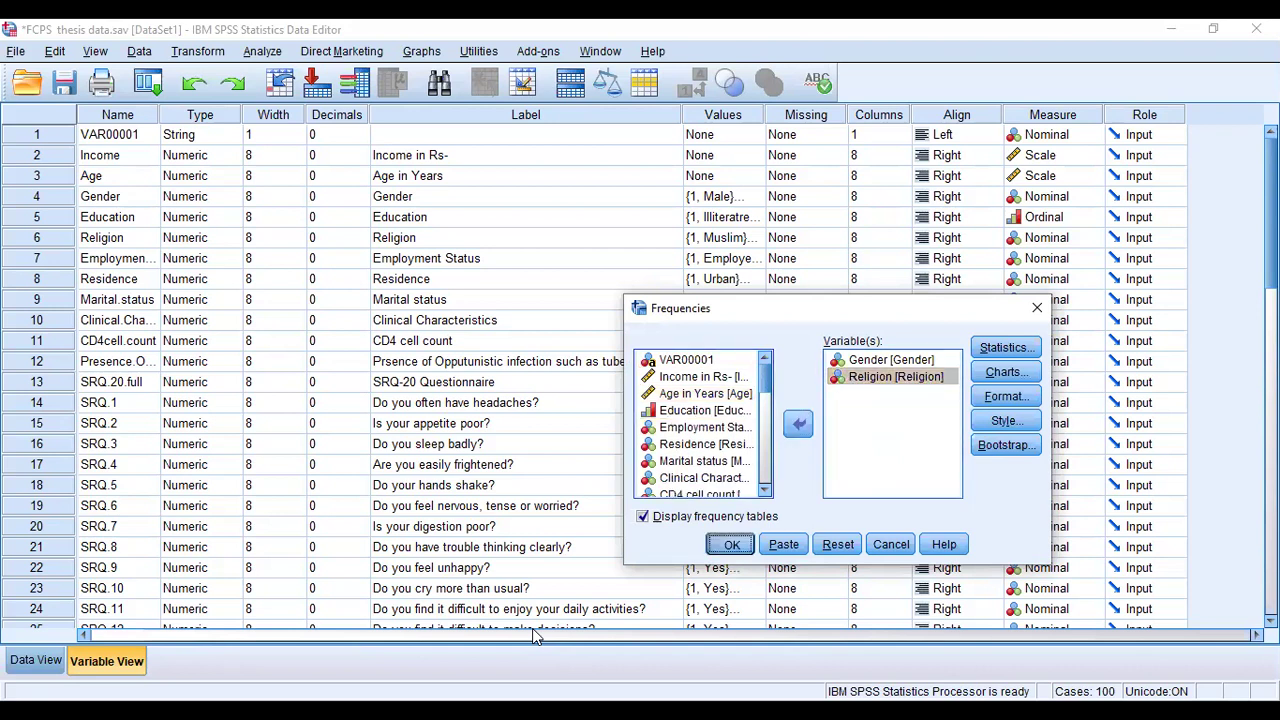
key(Return)
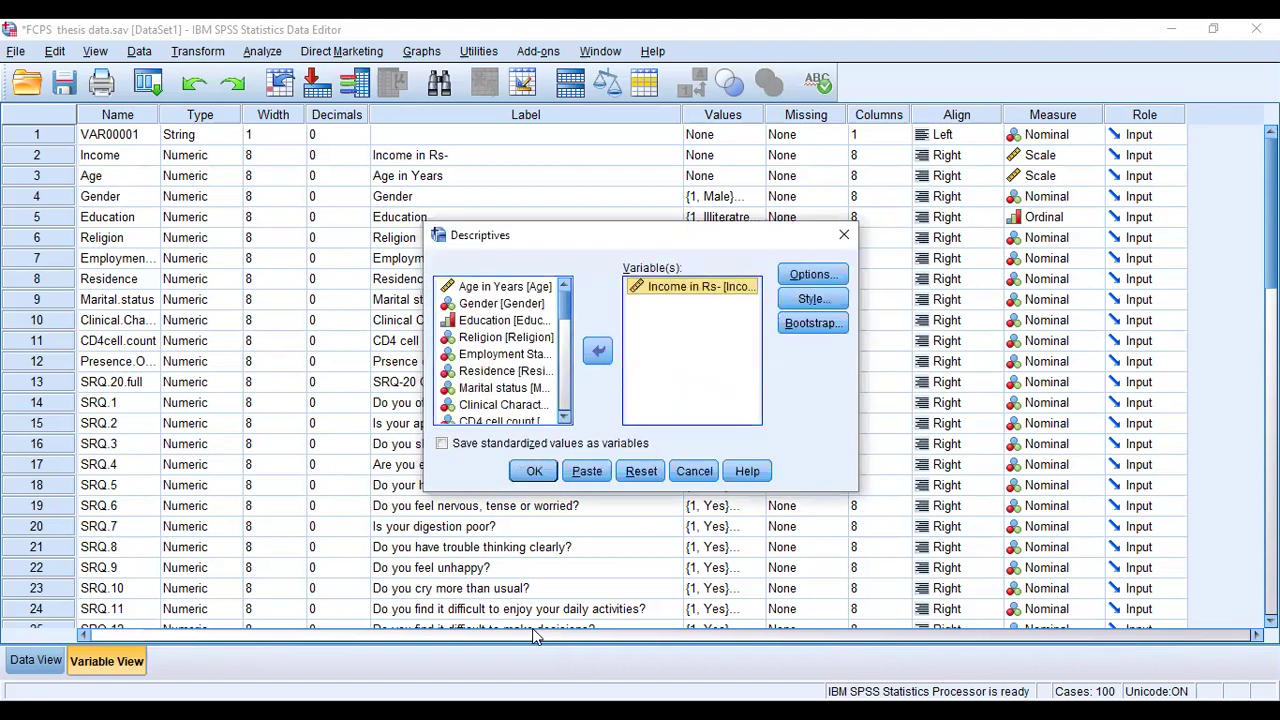
Step: Run Descriptives for Income in Rs- with mean, standard deviation, minimum and maximum, and rerun it with Age in Years added
key(Tab)
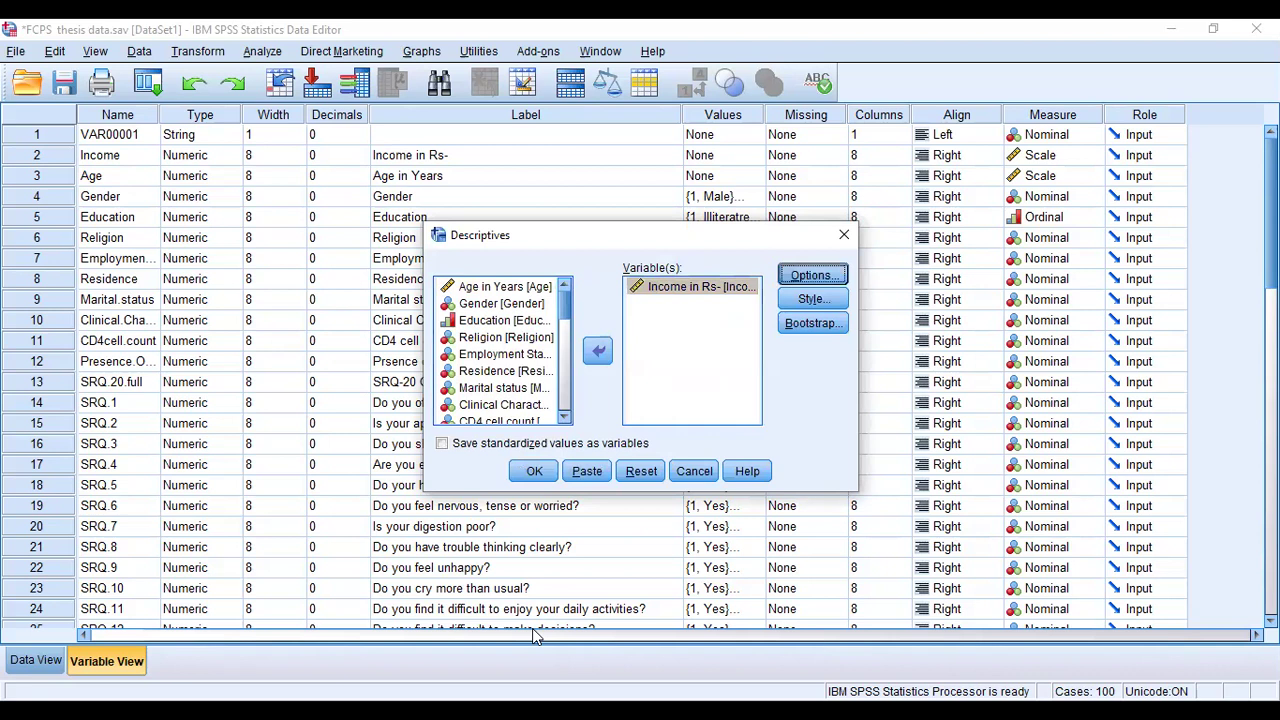
key(space)
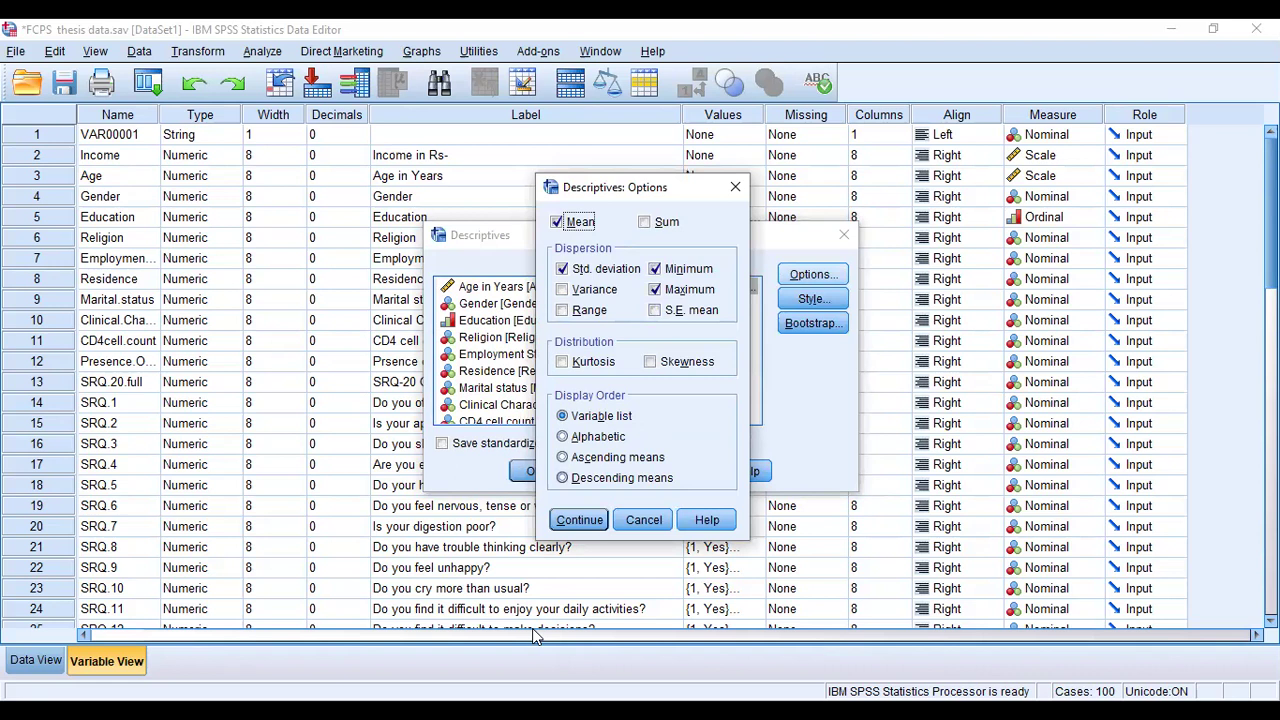
key(Tab)
key(Return)
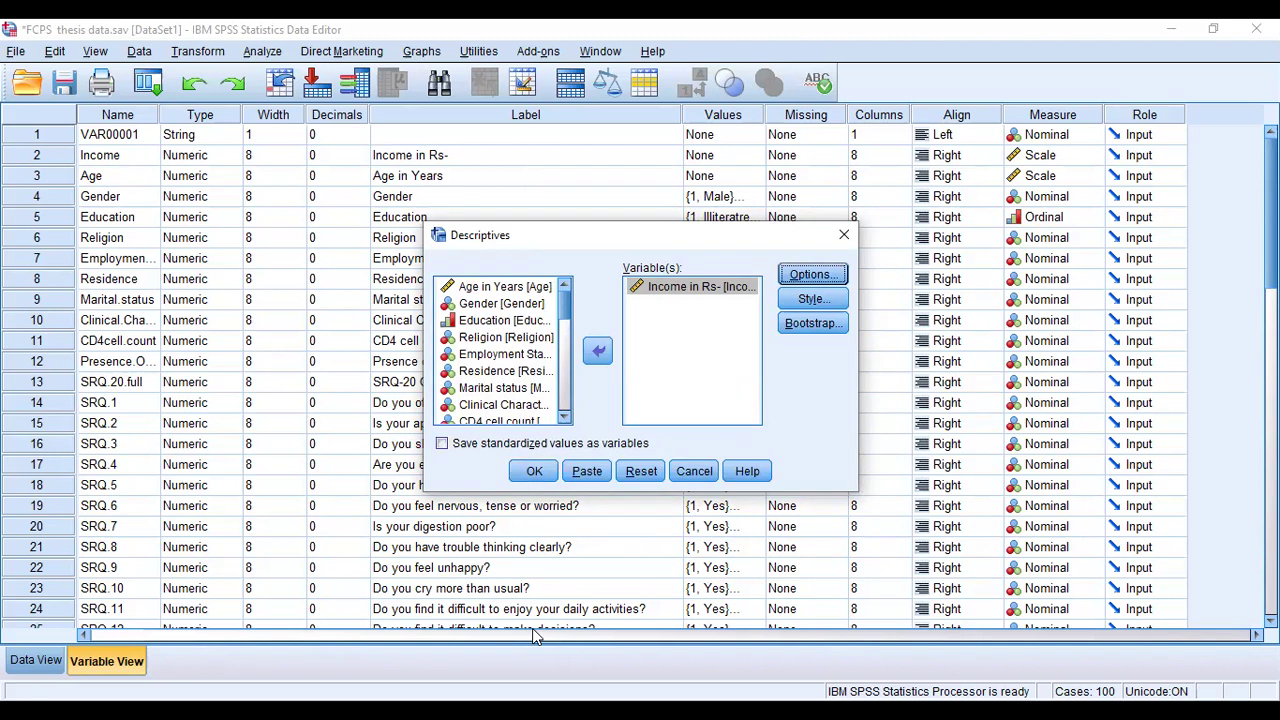
key(Tab)
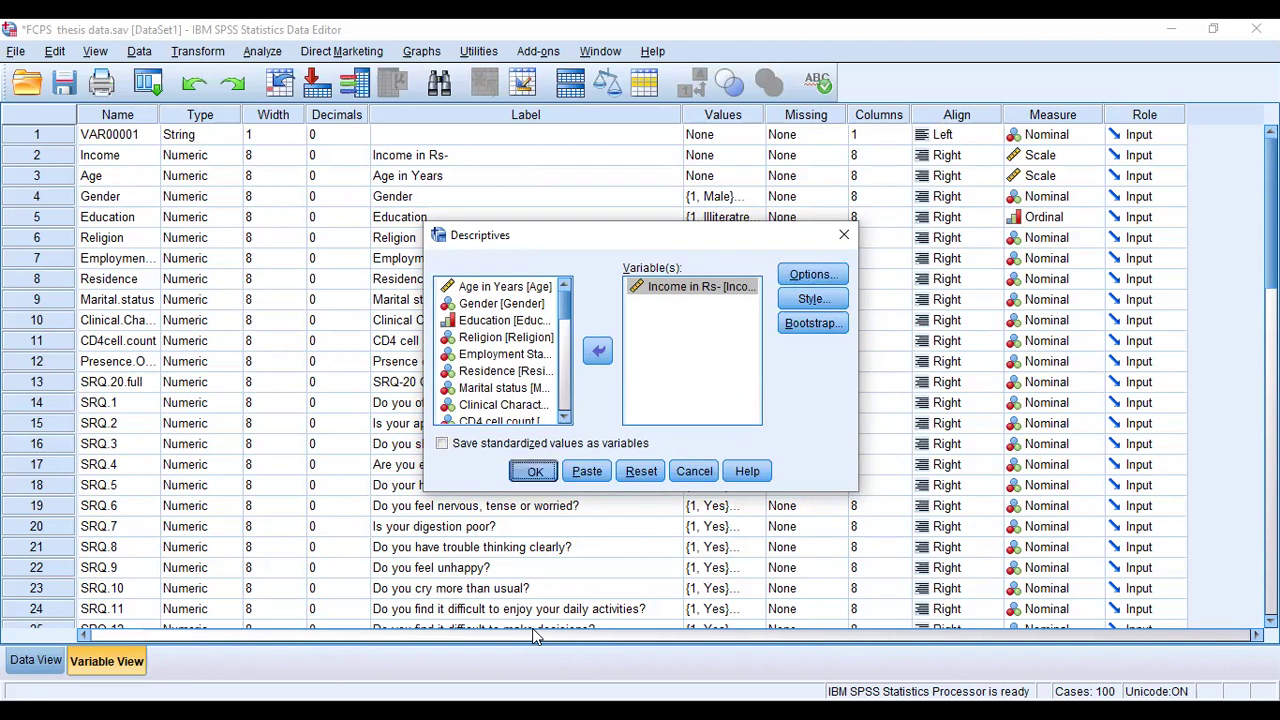
key(Return)
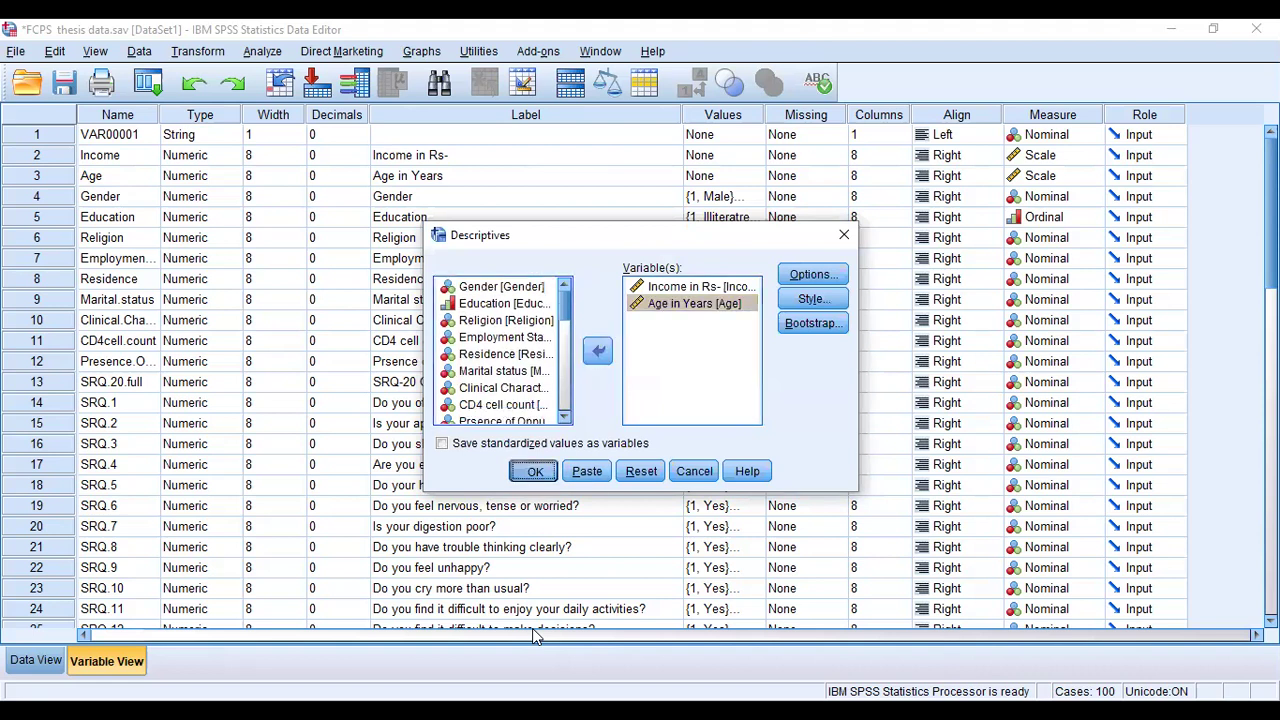
key(Return)
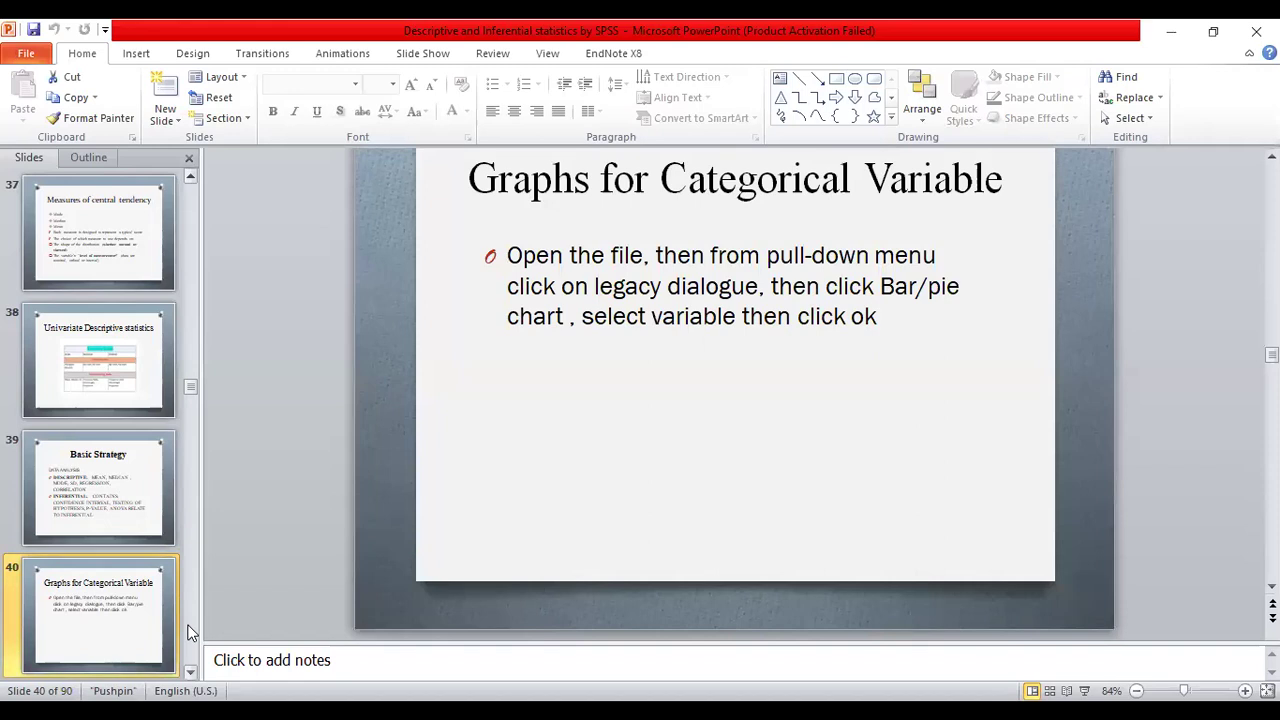
Step: In the PowerPoint presentation, review slides 41 to 48 on categorical-variable graphs, data summary and the Frequencies procedure
scroll(124, 486, down, 3)
click(98, 362)
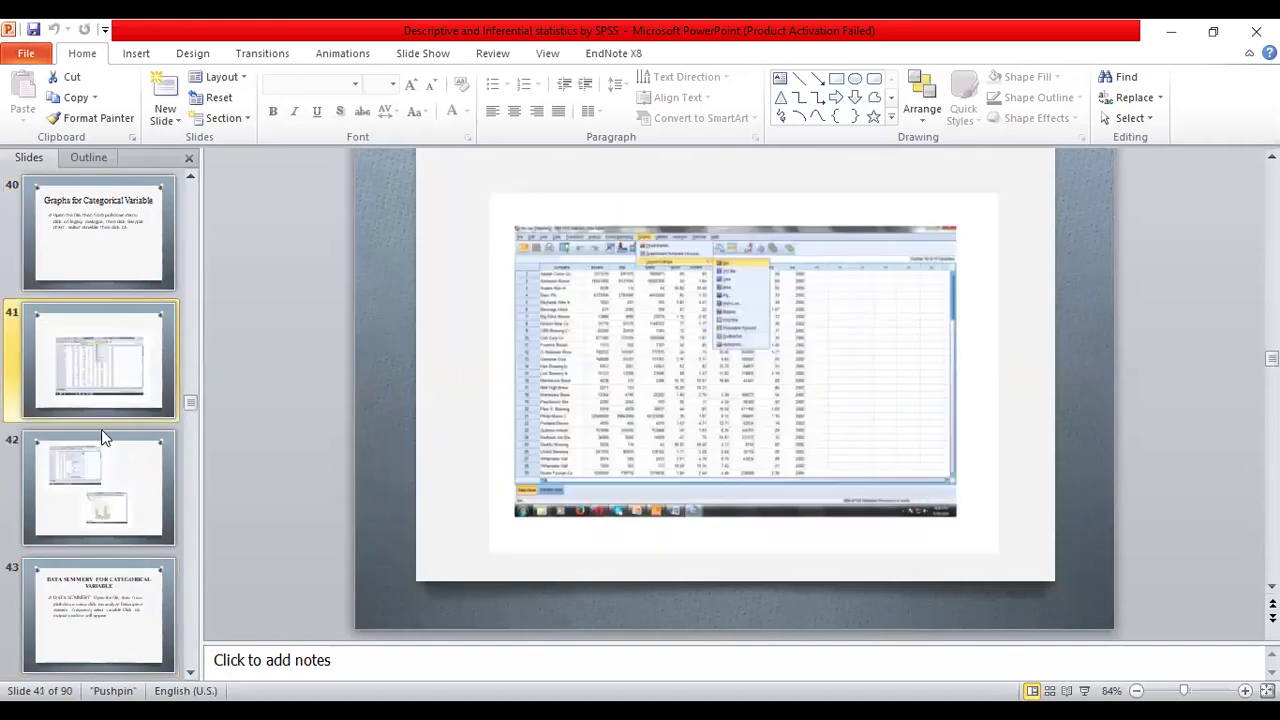
click(103, 435)
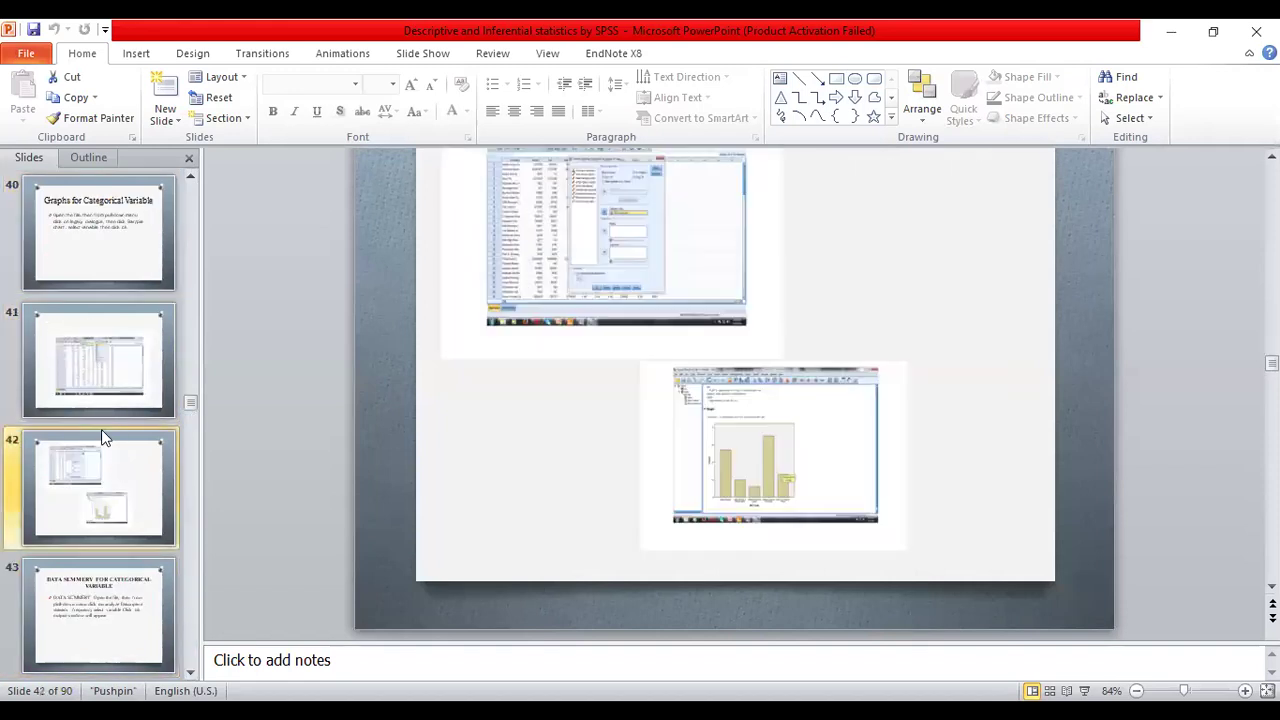
click(105, 617)
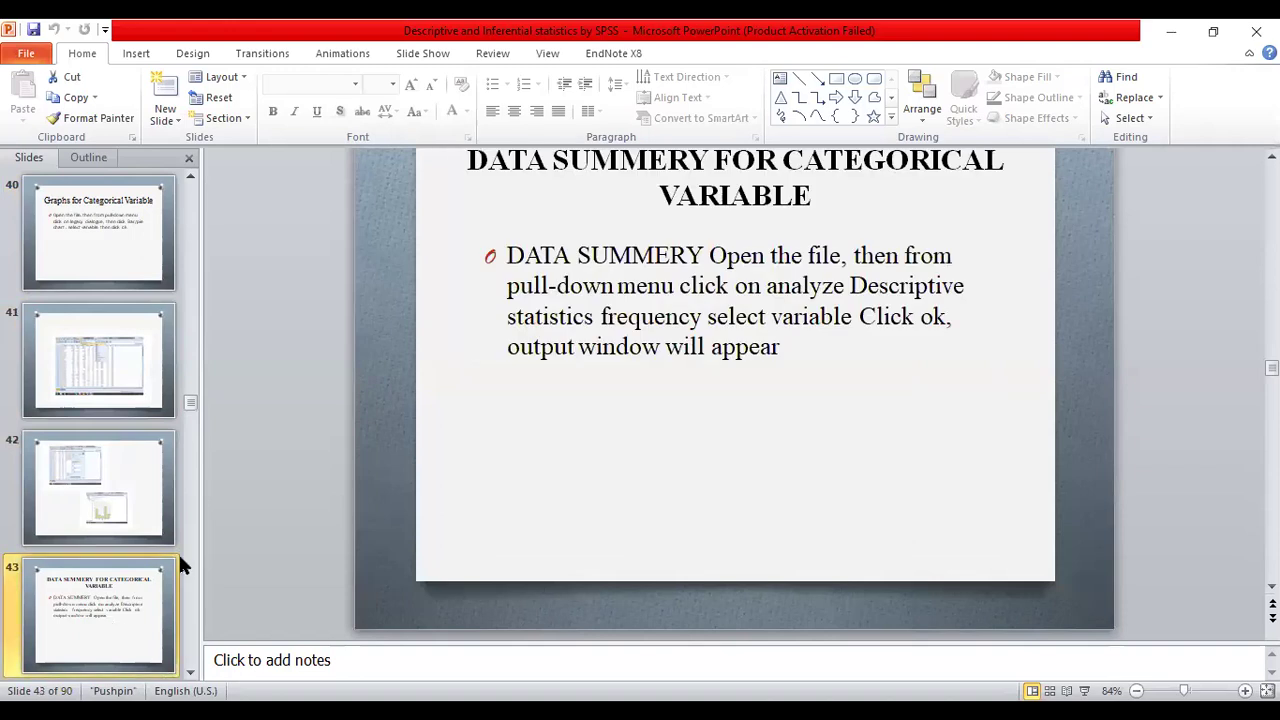
click(178, 544)
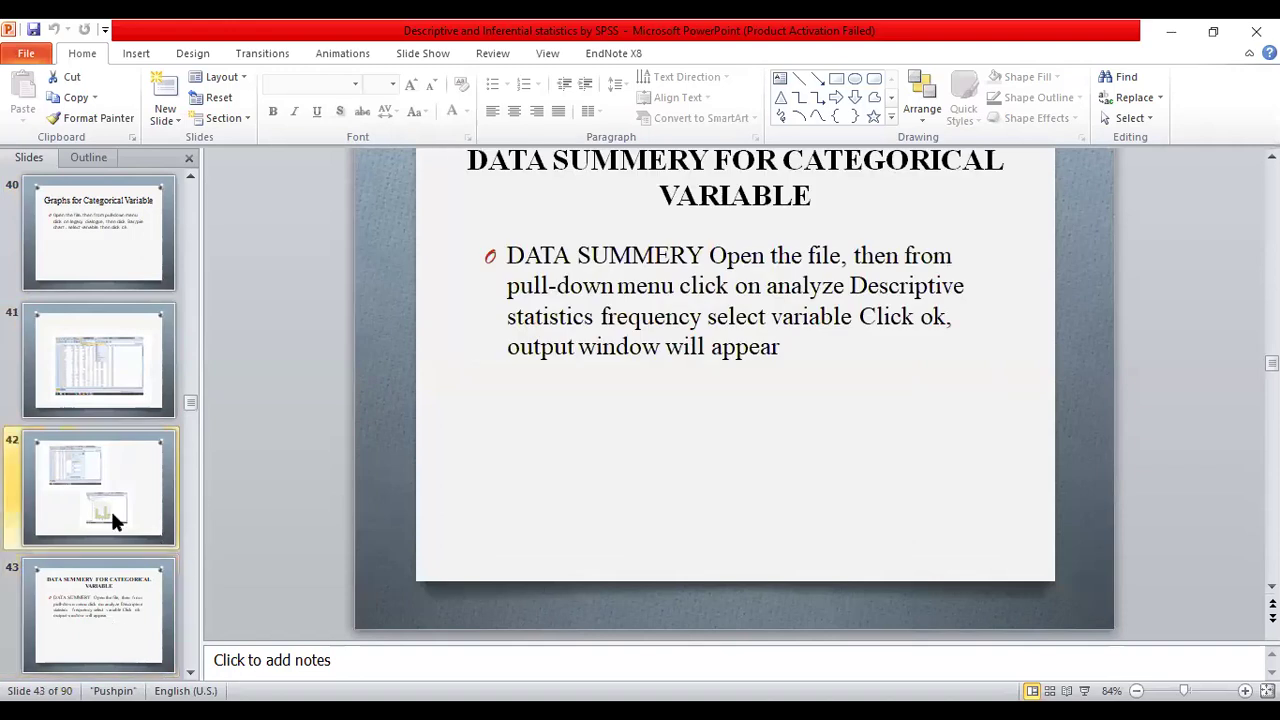
click(125, 628)
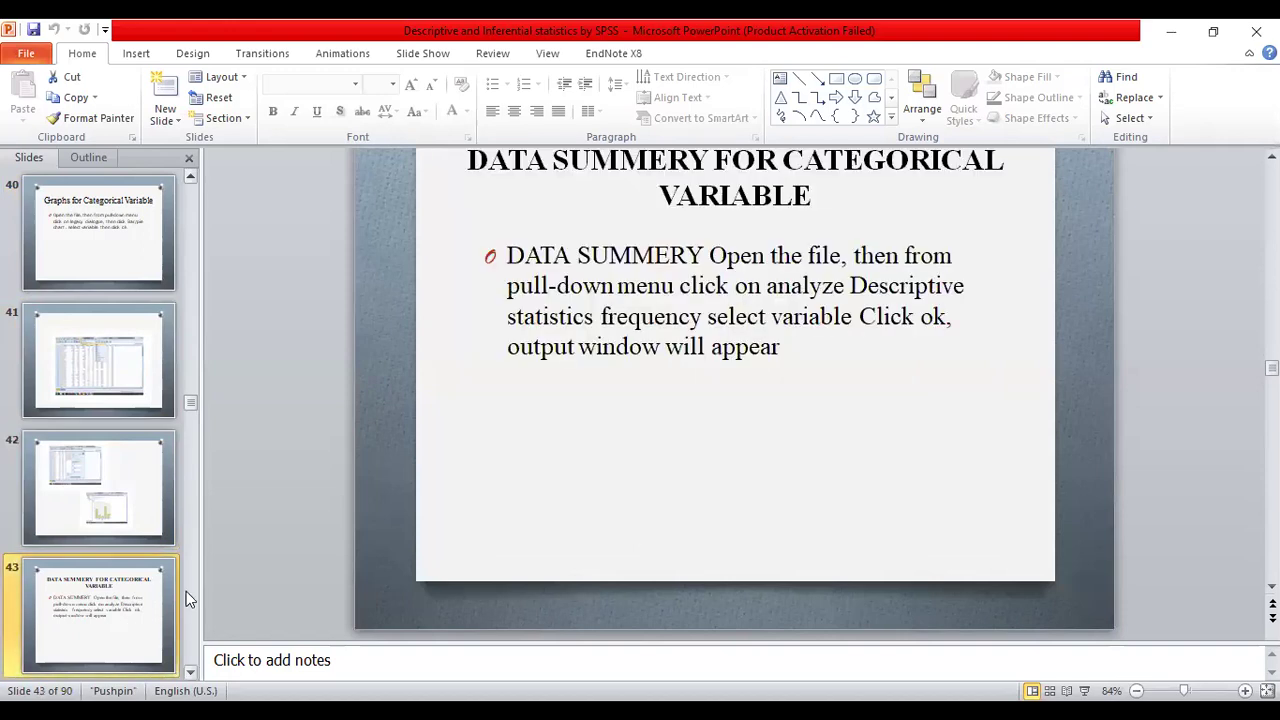
scroll(186, 591, down, 3)
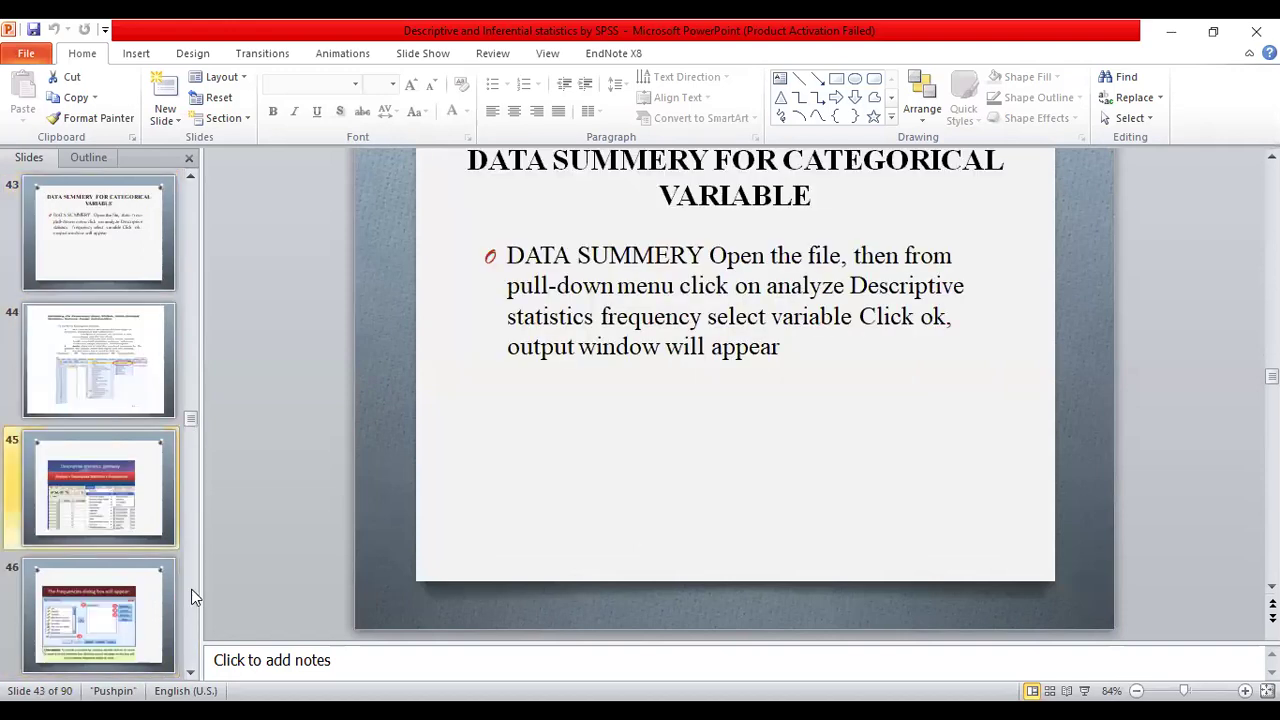
key(Down)
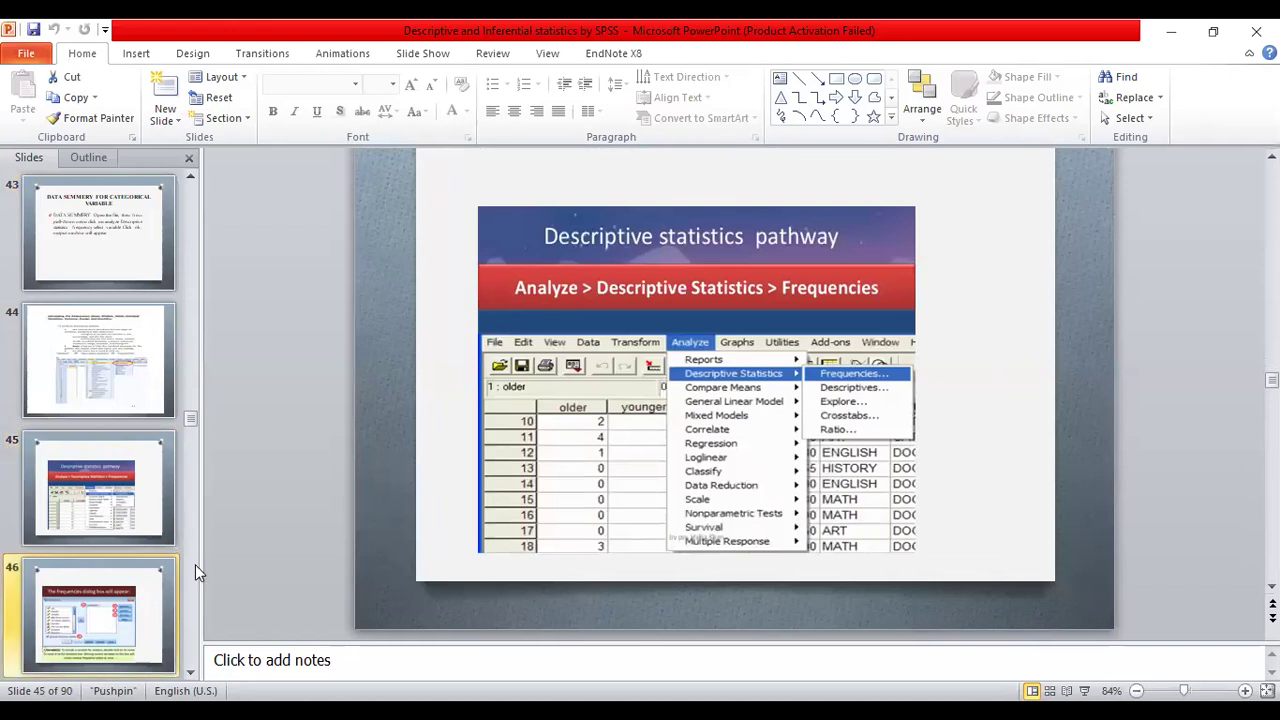
scroll(197, 563, down, 3)
click(113, 480)
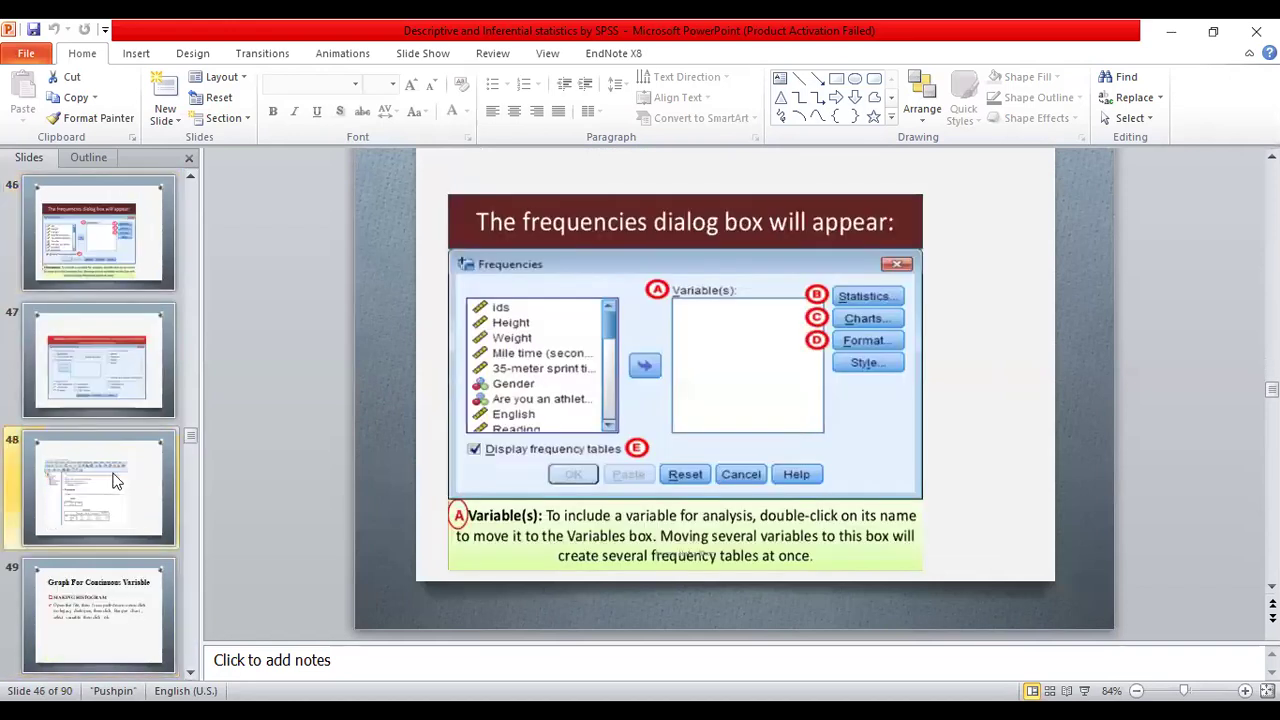